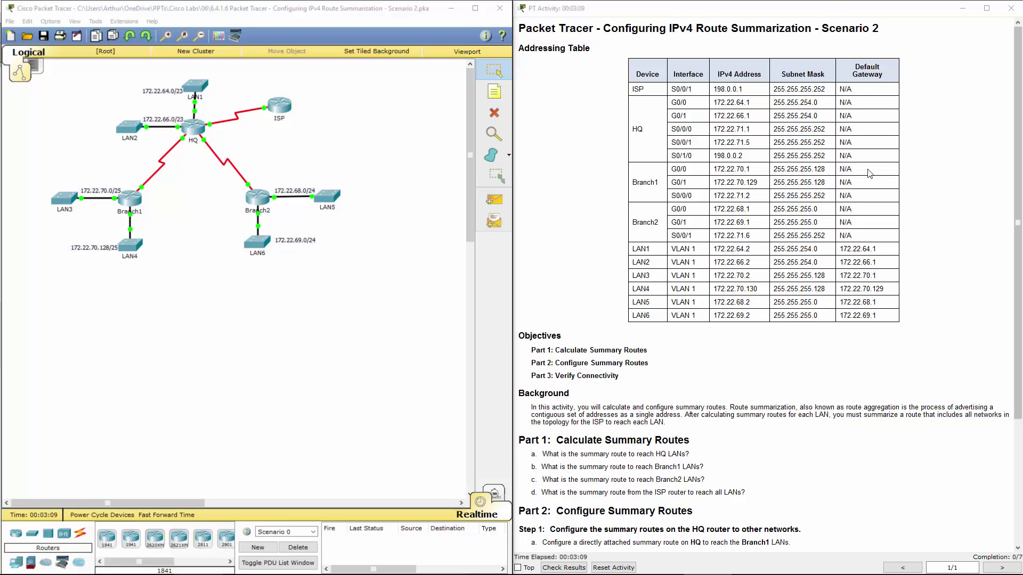
Review the HQ rows of the addressing table and the Part 1 summary route questions in the activity instructions.
{"action": "left_click", "coordinate": [757, 138]}
{"action": "left_click_drag", "start_coordinate": [730, 106], "coordinate": [702, 174]}
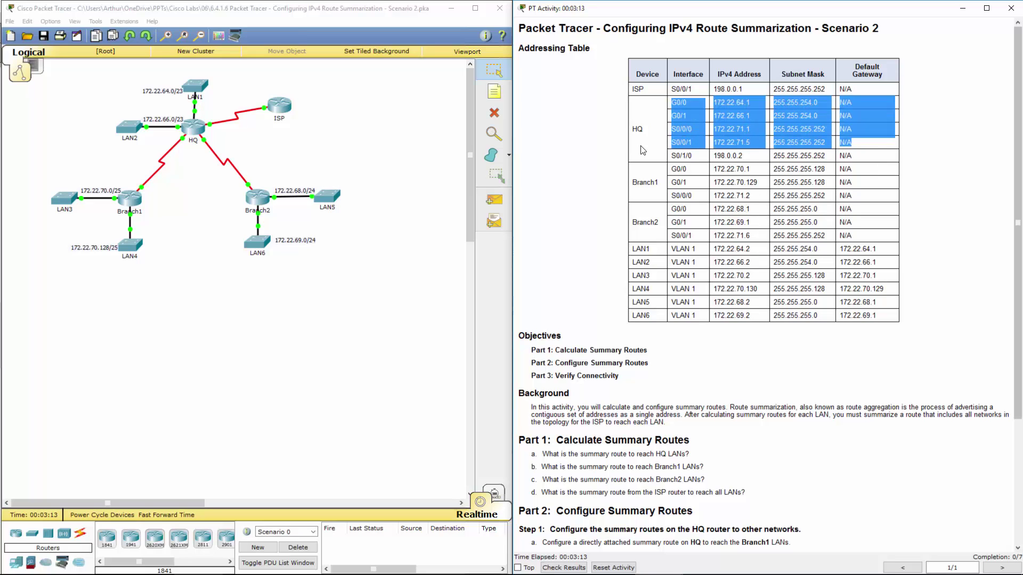
{"action": "left_click", "coordinate": [637, 182]}
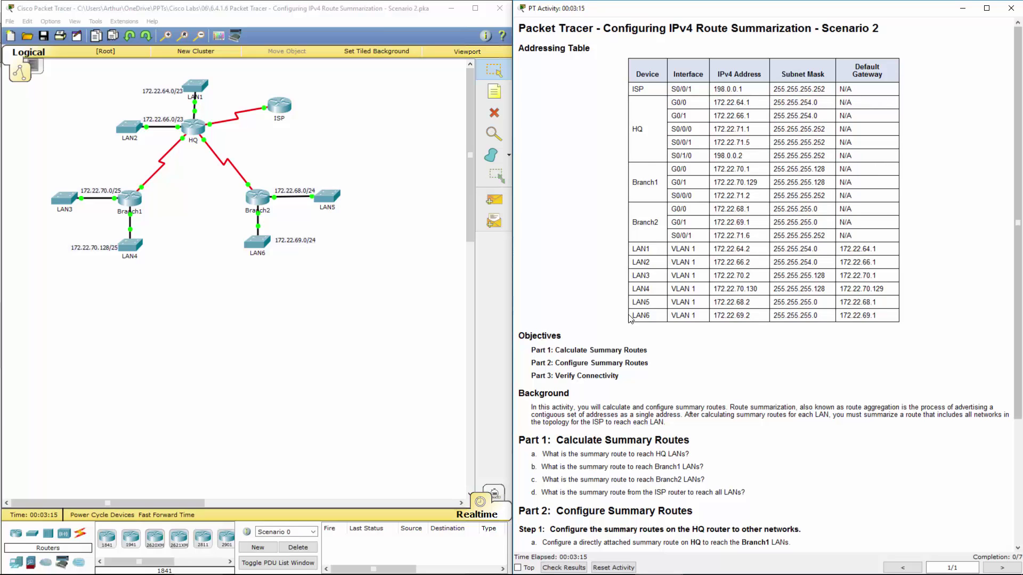
{"action": "scroll", "coordinate": [727, 364], "scroll_direction": "down", "scroll_amount": 3}
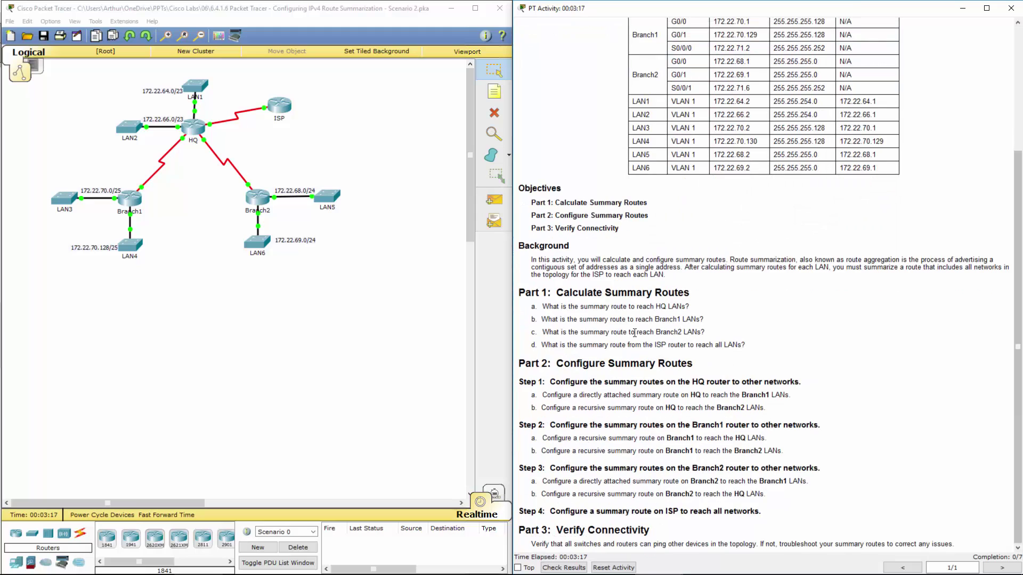
{"action": "left_click_drag", "start_coordinate": [722, 324], "coordinate": [745, 347]}
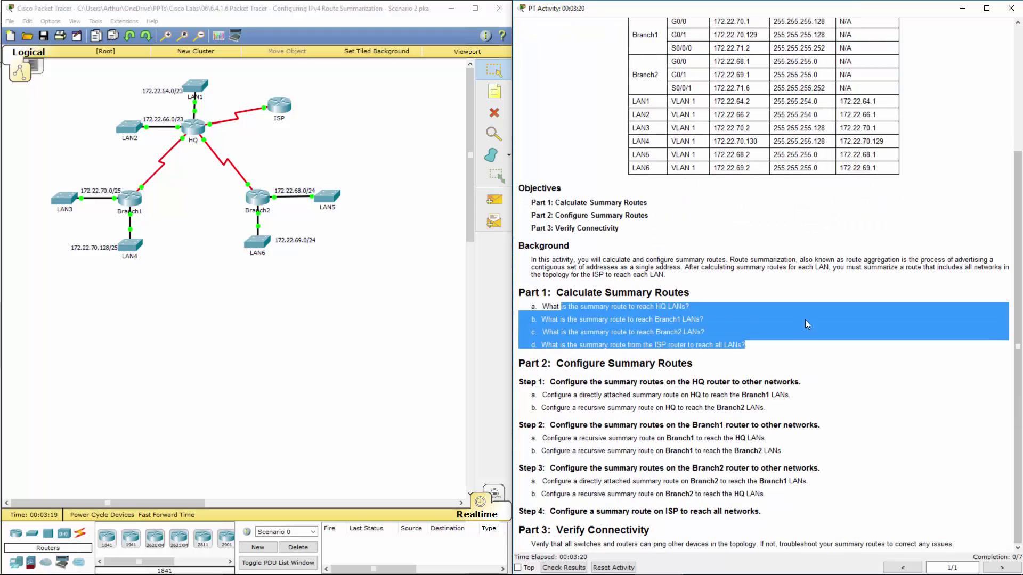
{"action": "left_click", "coordinate": [638, 317]}
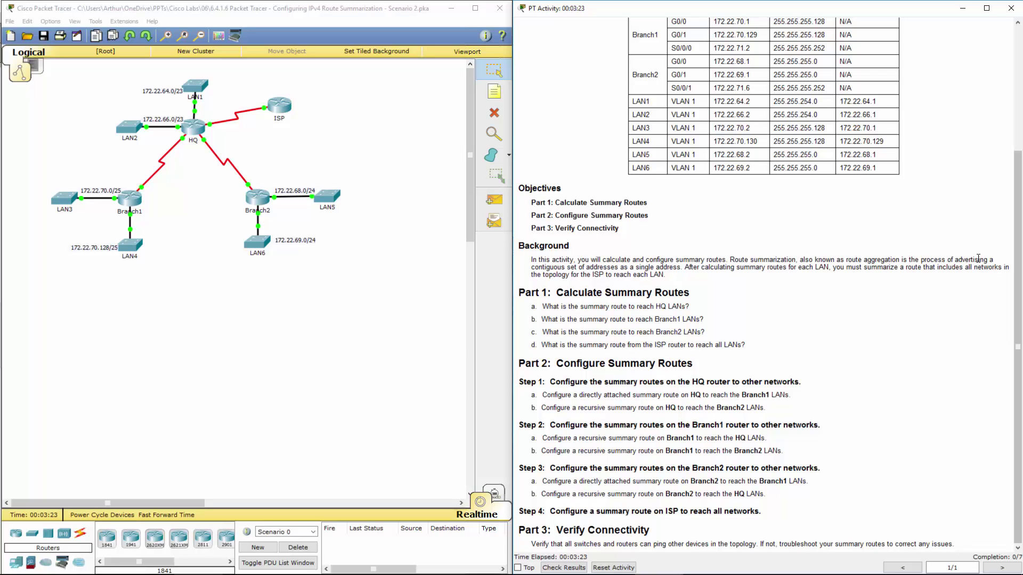
Switch to the Excel workbook and fill the first two binary octets of the first address, J1:M1, with yellow.
{"action": "key", "text": "alt+Tab"}
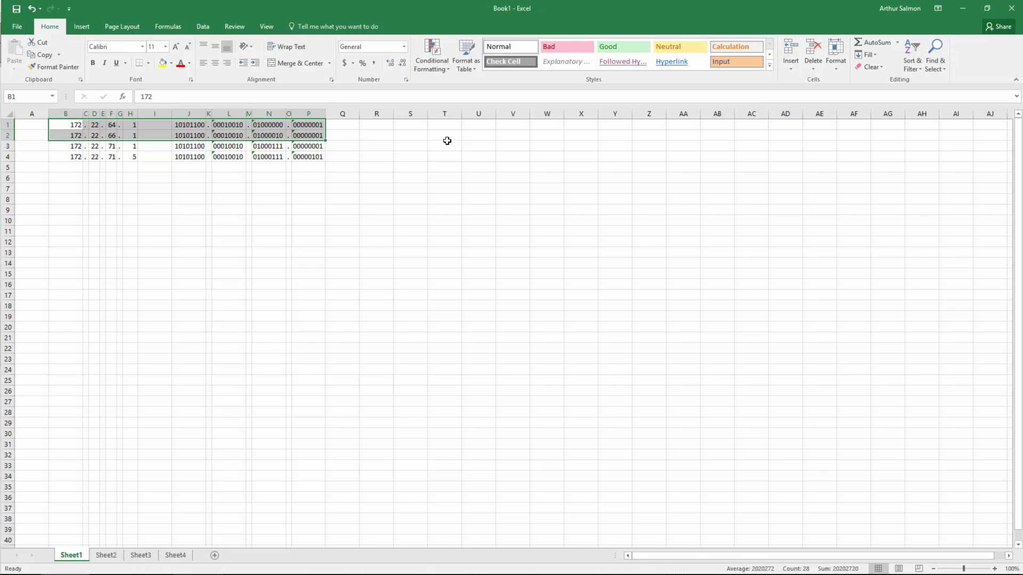
{"action": "left_click", "coordinate": [194, 285]}
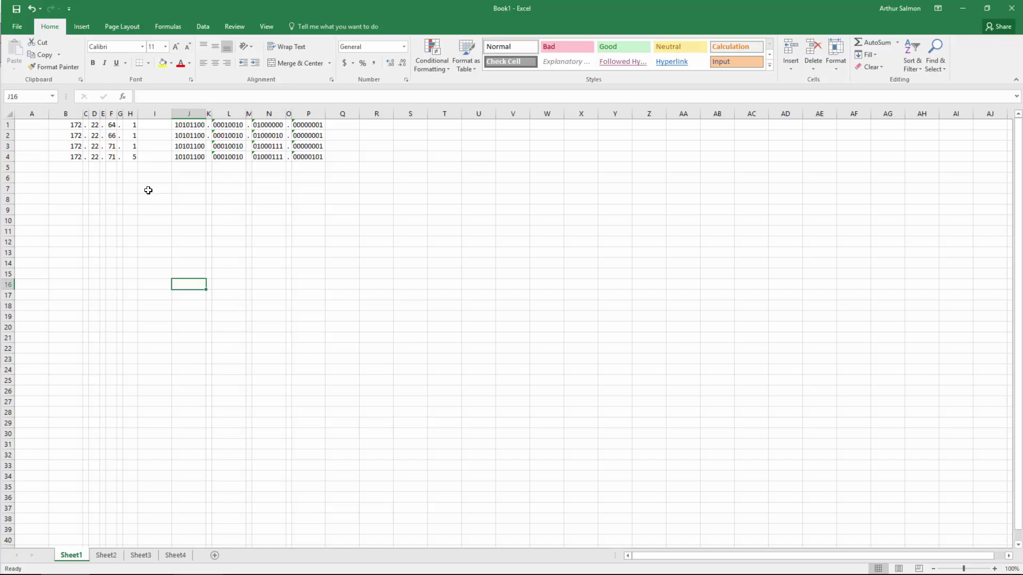
{"action": "left_click", "coordinate": [183, 178]}
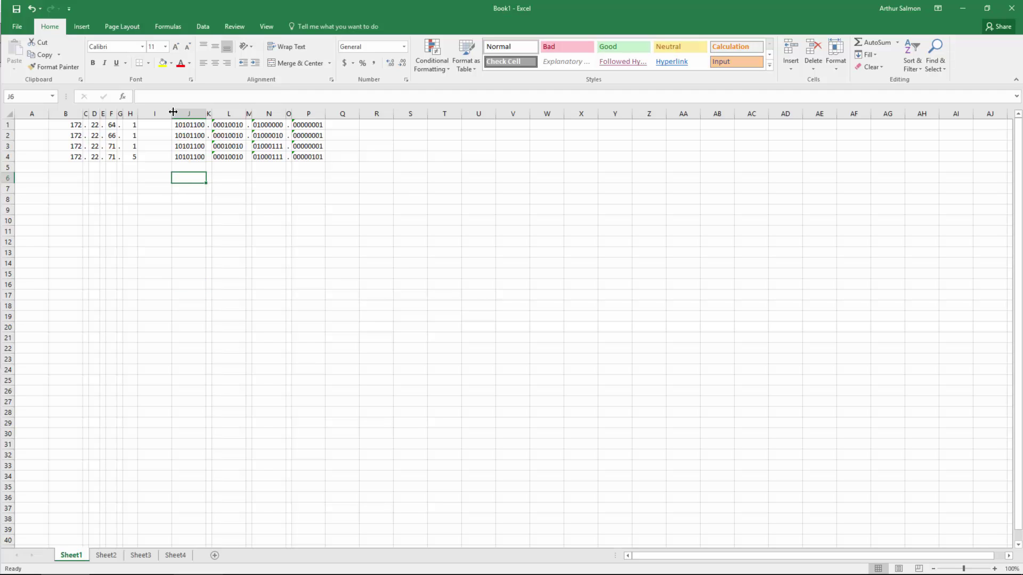
{"action": "left_click", "coordinate": [183, 125]}
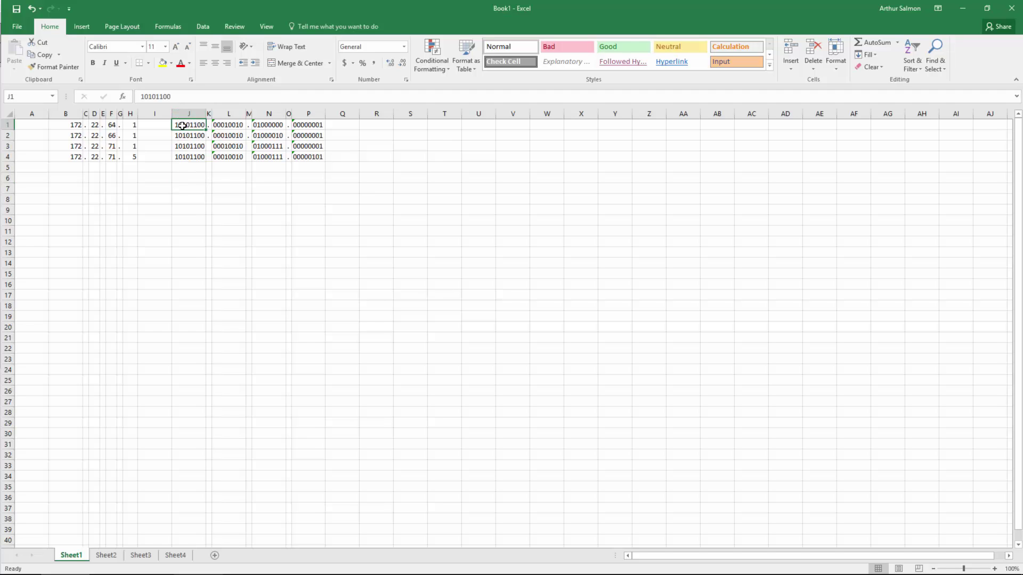
{"action": "left_click_drag", "start_coordinate": [209, 125], "coordinate": [249, 125]}
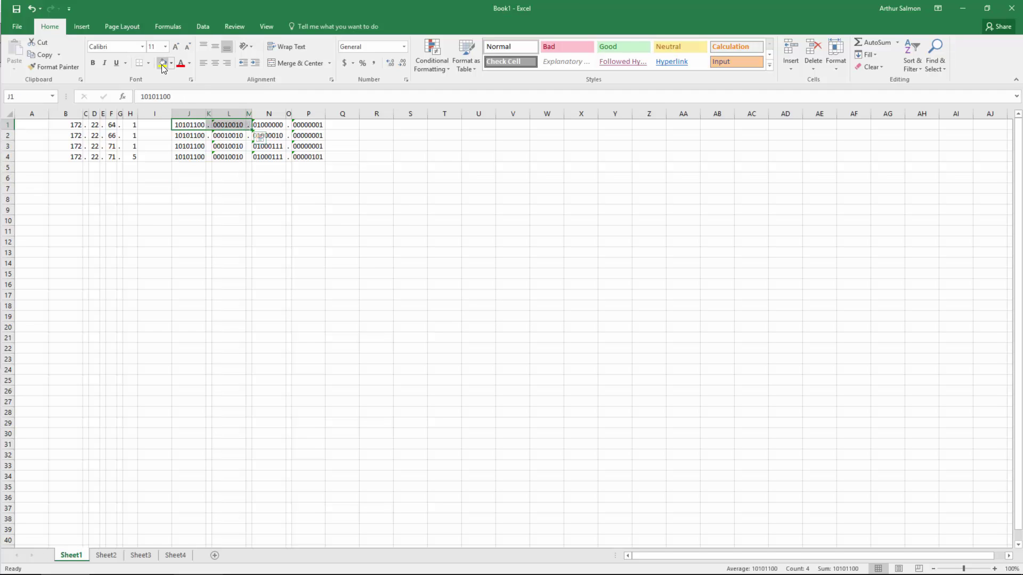
{"action": "left_click", "coordinate": [162, 64]}
{"action": "left_click", "coordinate": [266, 225]}
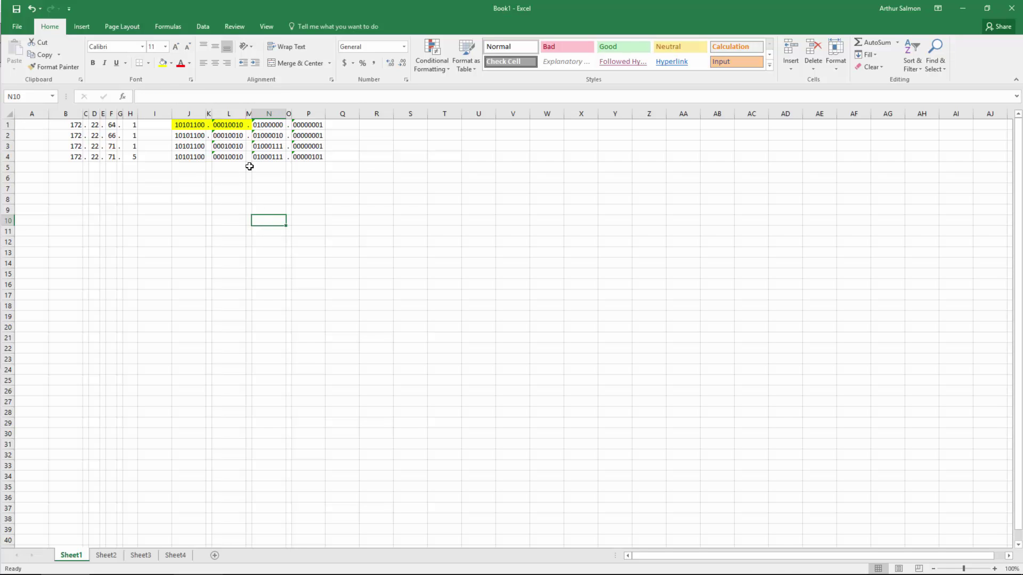
Enter 11111000 in N5 as the third octet of the summary mask.
{"action": "left_click", "coordinate": [261, 125]}
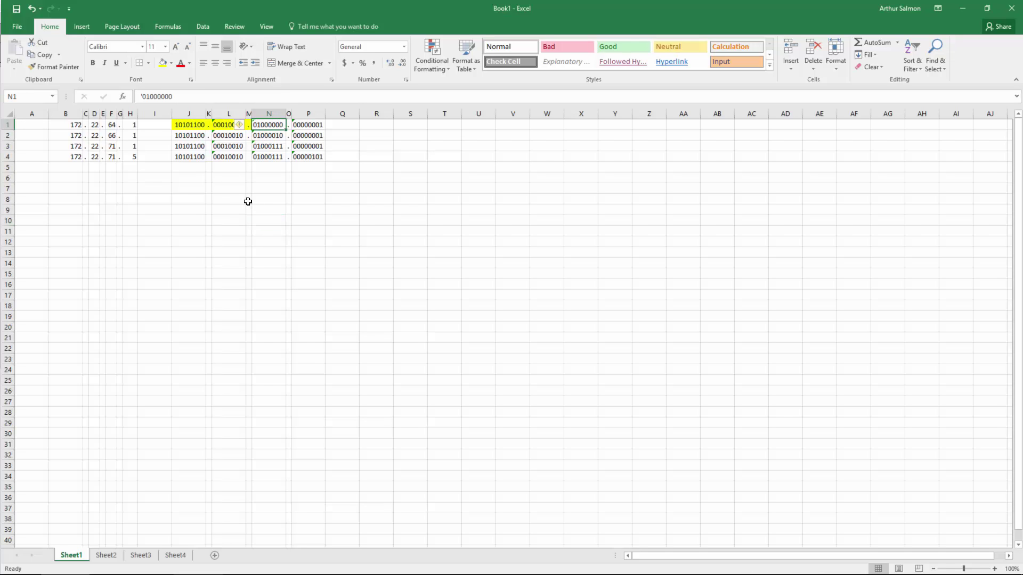
{"action": "left_click", "coordinate": [262, 166]}
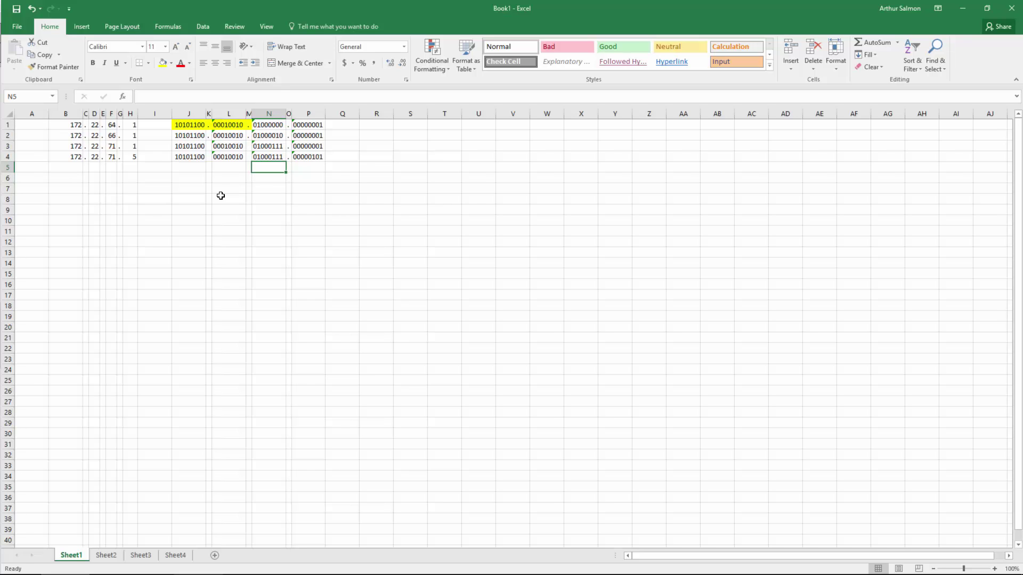
{"action": "type", "text": "11111"}
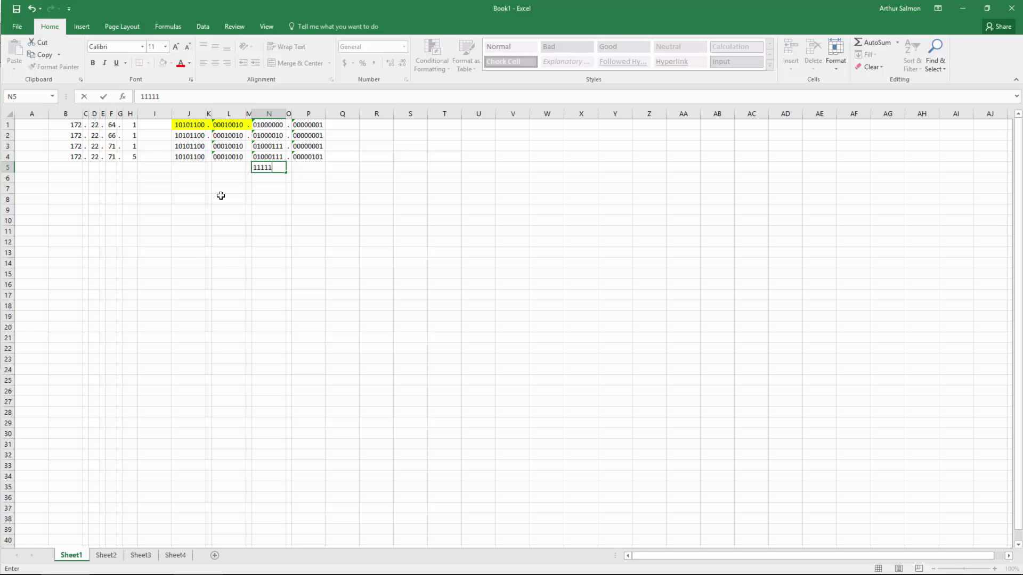
{"action": "type", "text": "000"}
{"action": "key", "text": "Return"}
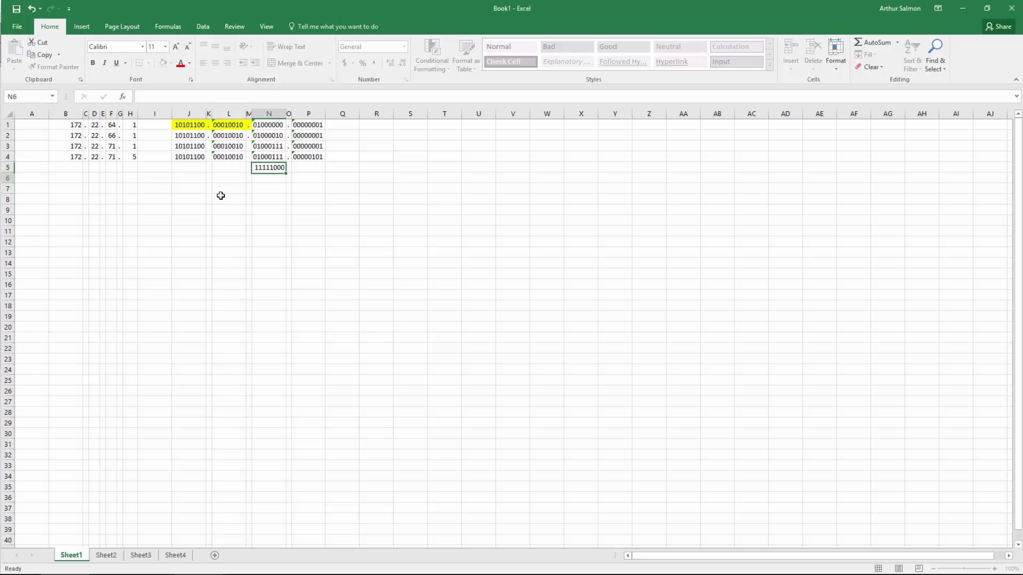
Try to enter 00000000 as a plain number in P5 for the mask's fourth octet.
{"action": "left_click", "coordinate": [298, 167]}
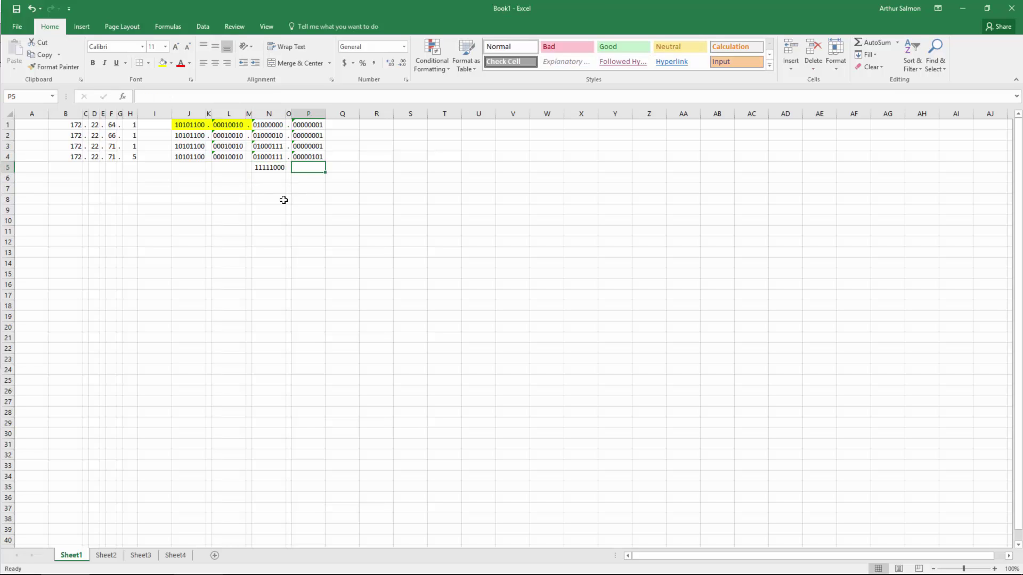
{"action": "type", "text": "00000000"}
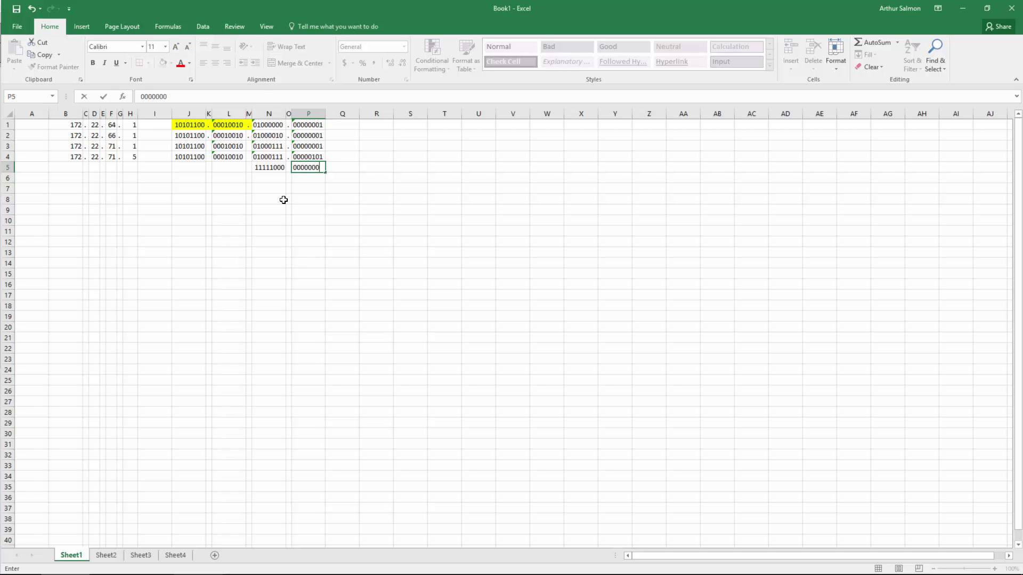
{"action": "left_click", "coordinate": [283, 199]}
{"action": "left_click", "coordinate": [288, 166]}
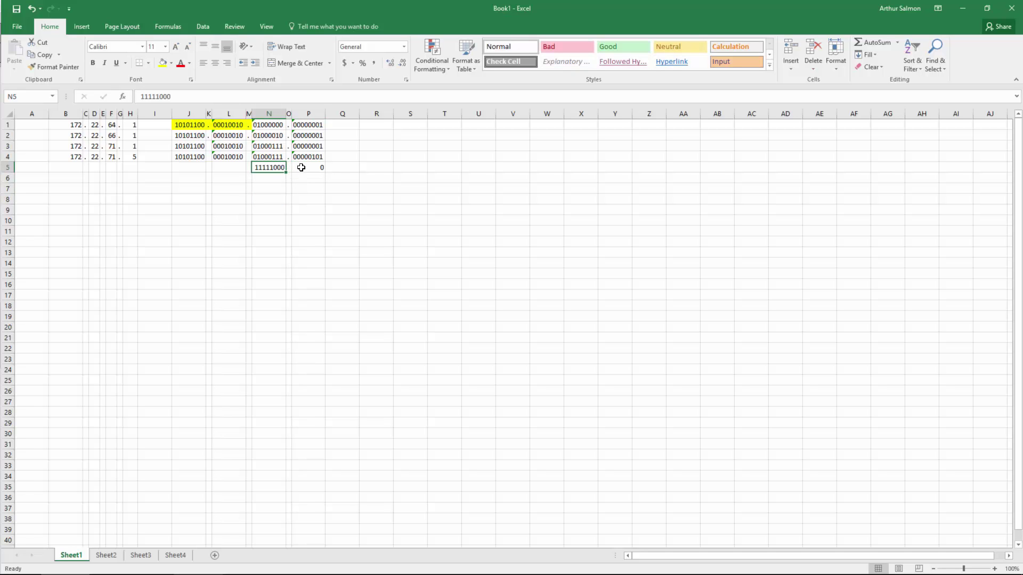
Enter 00000000 as text in P5 for the mask's fourth octet.
{"action": "left_click", "coordinate": [301, 167]}
{"action": "type", "text": "'000"}
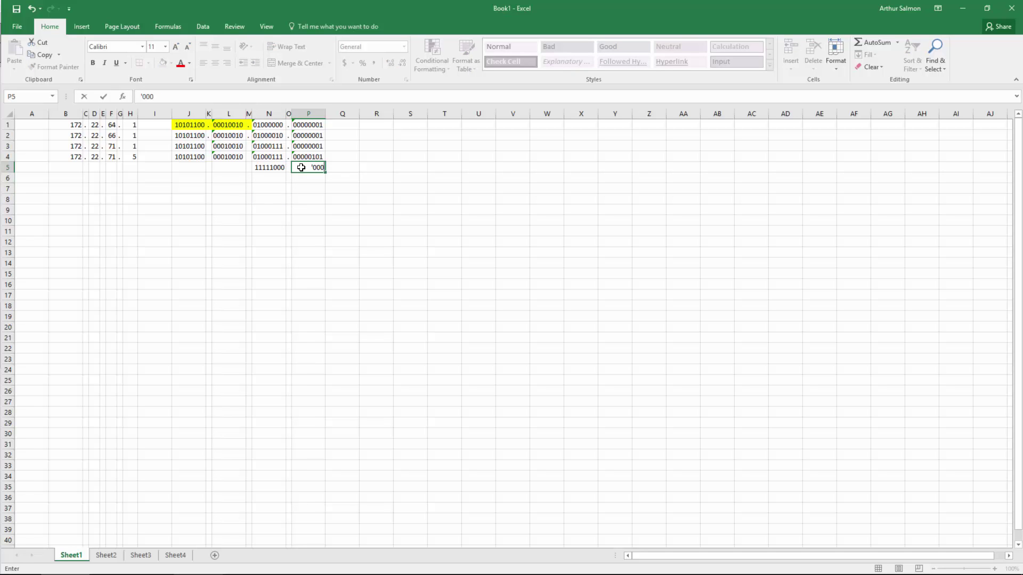
{"action": "type", "text": "0000000"}
{"action": "key", "text": "Return"}
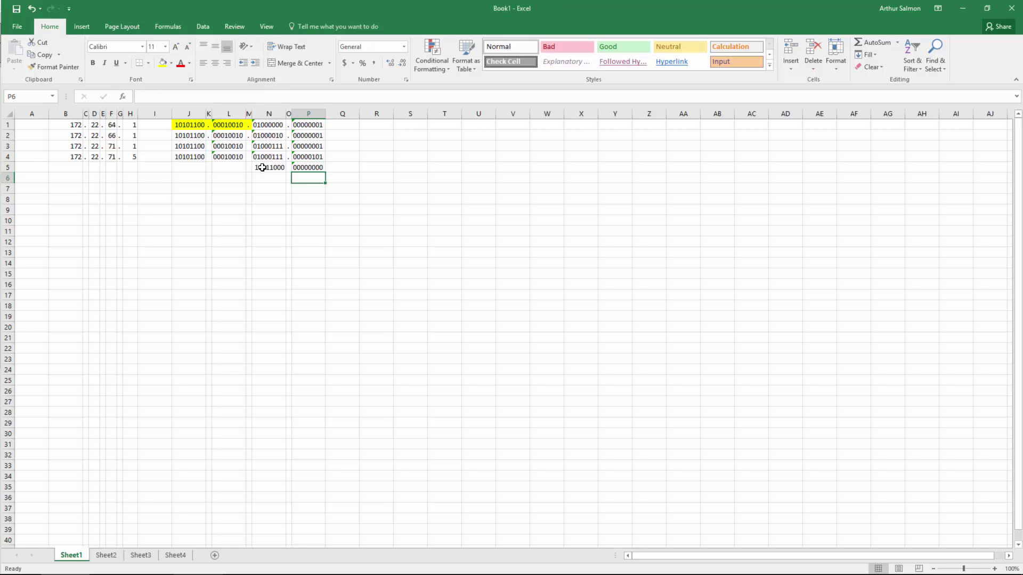
Fill in the mask's first two octets as 11111111 in J5 and L5, with dot separators in K5 and M5.
{"action": "left_click", "coordinate": [197, 166]}
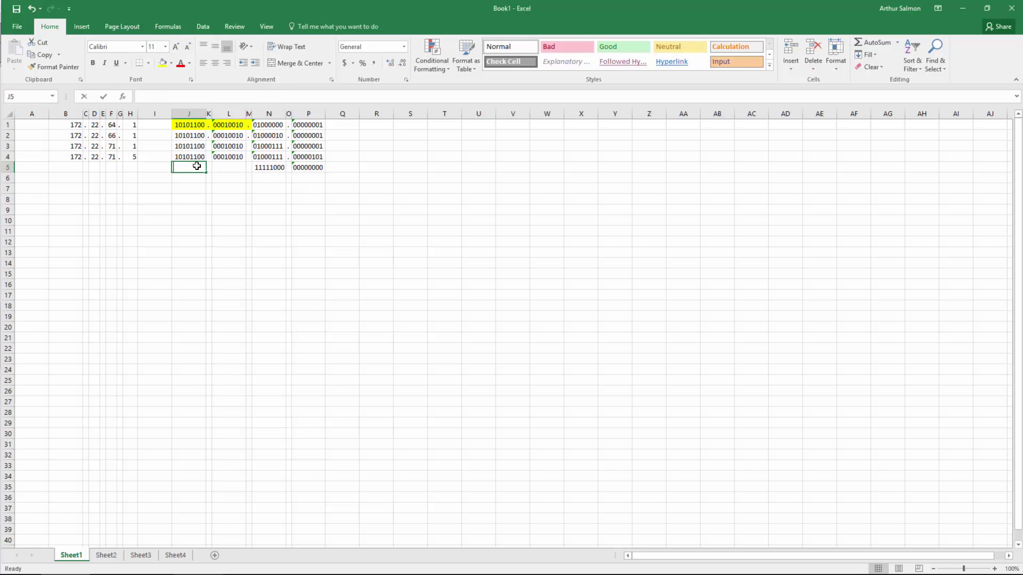
{"action": "type", "text": "11111111"}
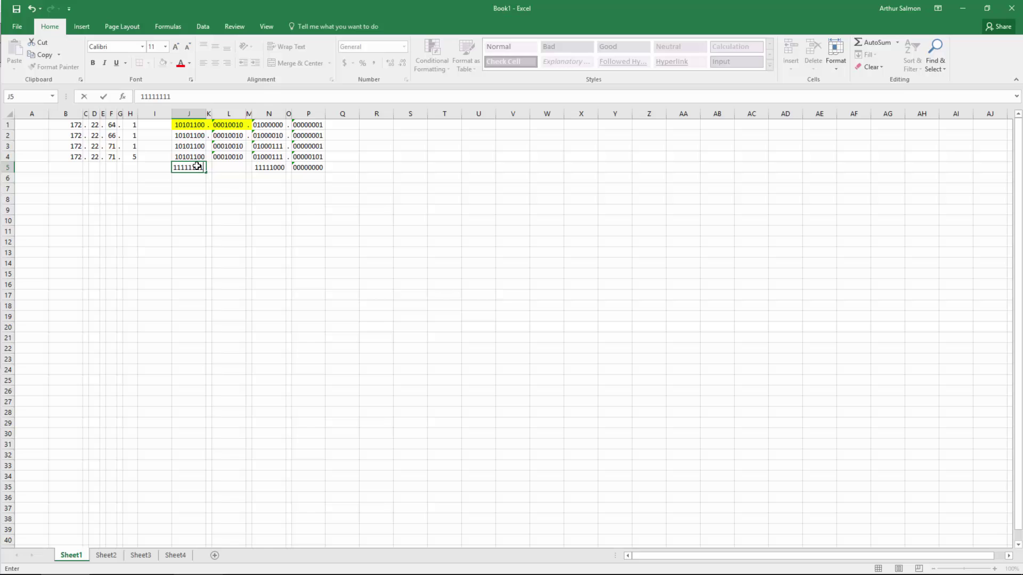
{"action": "key", "text": "Tab"}
{"action": "type", "text": "."}
{"action": "key", "text": "Tab"}
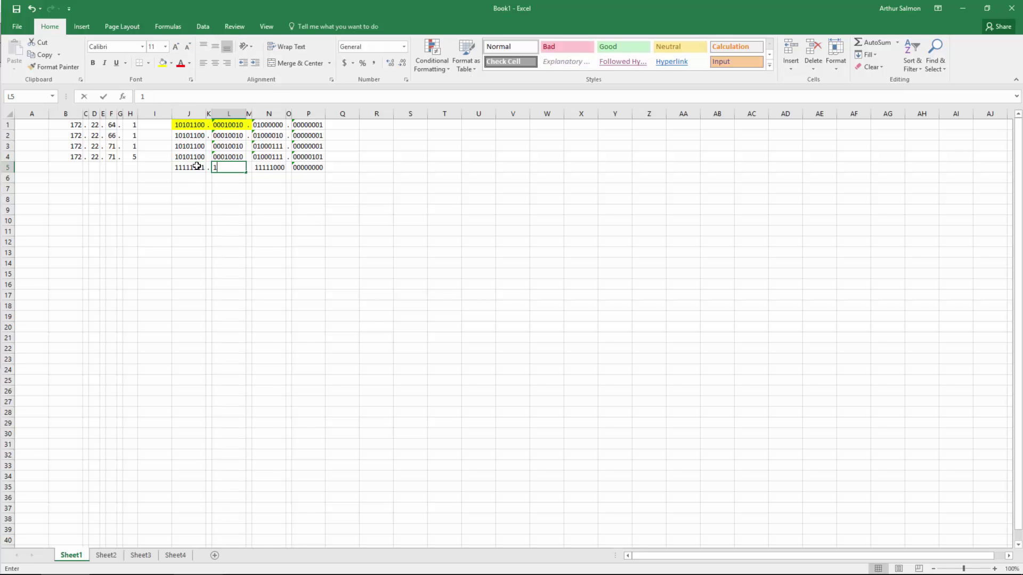
{"action": "type", "text": "11111"}
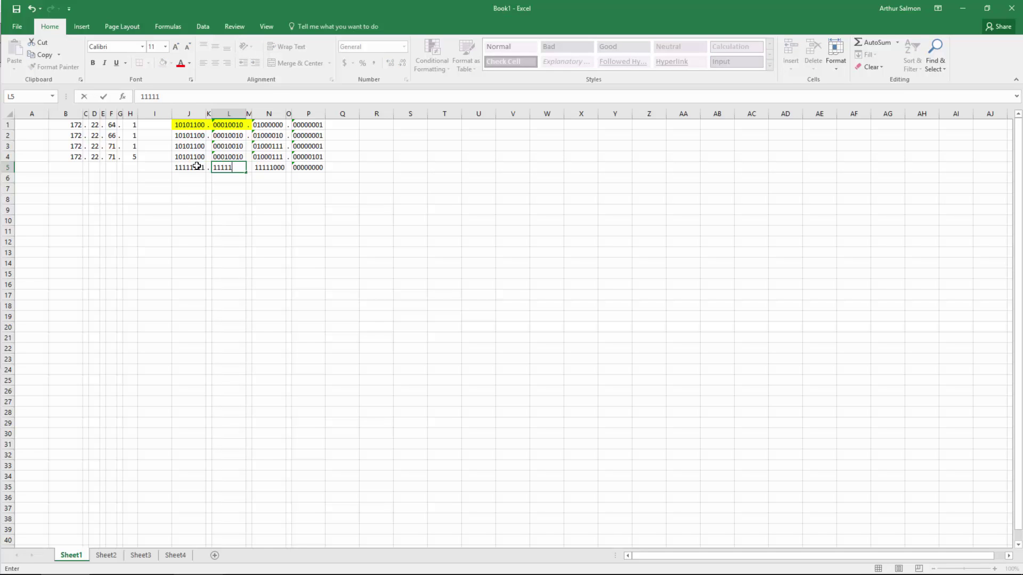
{"action": "type", "text": "111"}
{"action": "key", "text": "Tab"}
{"action": "type", "text": "."}
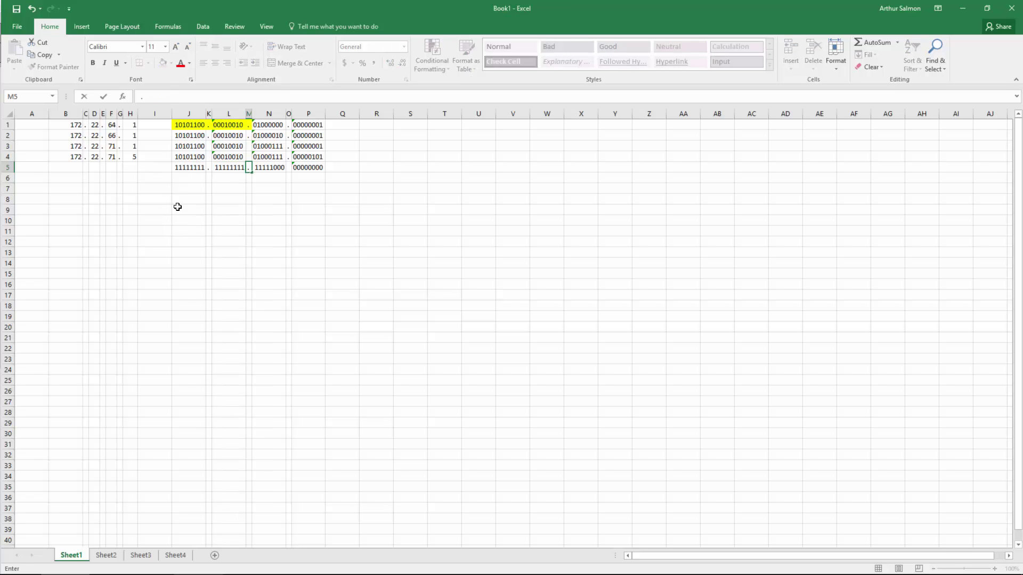
{"action": "left_click", "coordinate": [178, 207]}
{"action": "left_click_drag", "start_coordinate": [178, 166], "coordinate": [323, 169]}
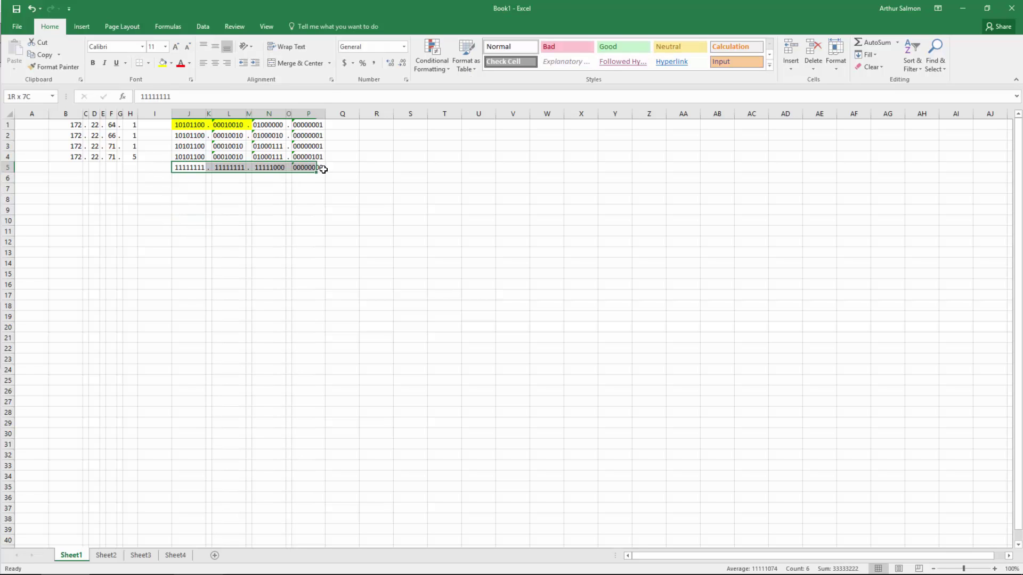
Enter the decimal mask octets 255, 255 and 248 in J7, L7 and N7.
{"action": "left_click", "coordinate": [188, 186]}
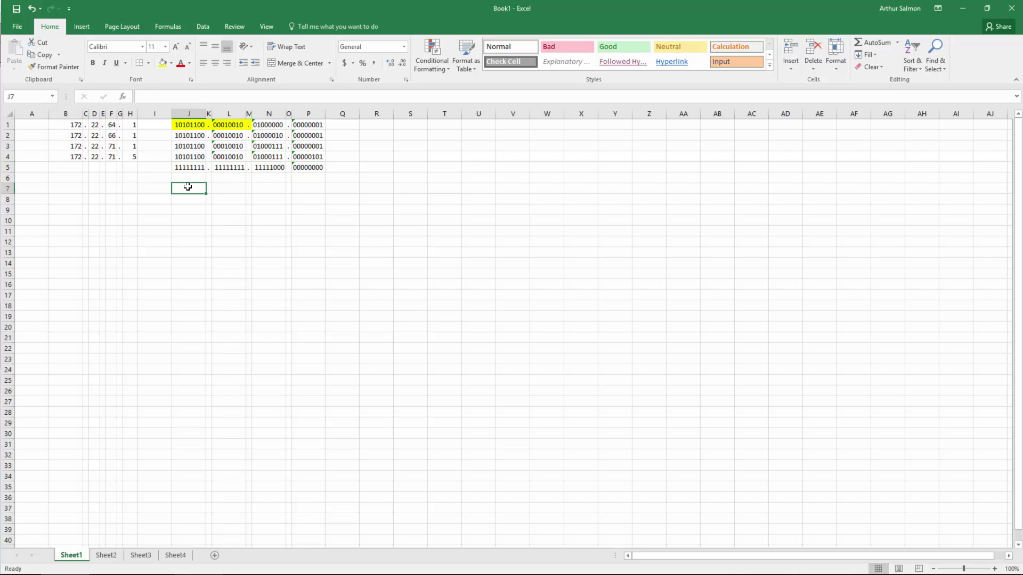
{"action": "type", "text": "255"}
{"action": "key", "text": "Tab"}
{"action": "key", "text": "Tab"}
{"action": "type", "text": "25"}
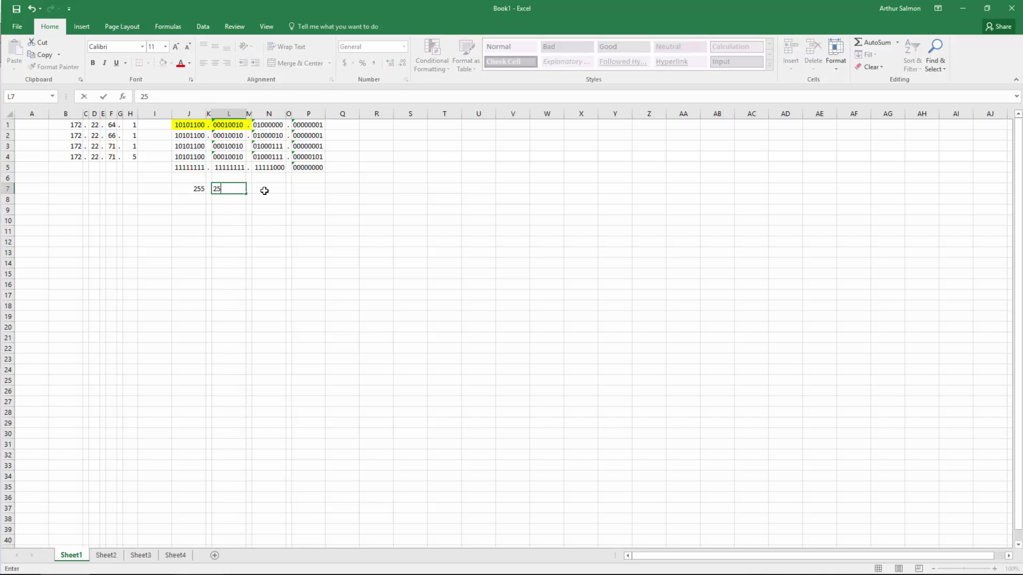
{"action": "key", "text": "Tab"}
{"action": "key", "text": "Tab"}
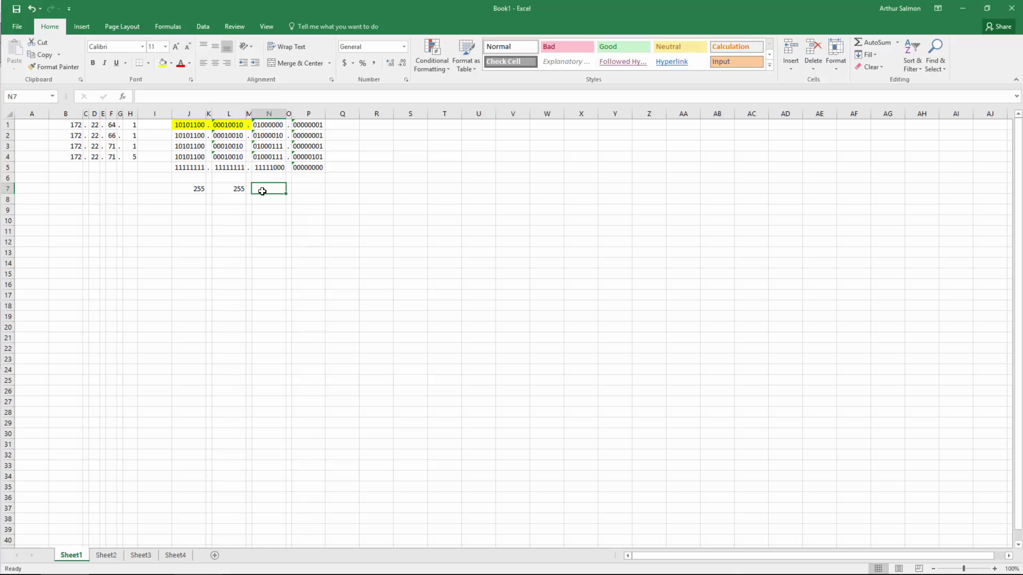
{"action": "type", "text": "248"}
{"action": "key", "text": "Tab"}
{"action": "key", "text": "Tab"}
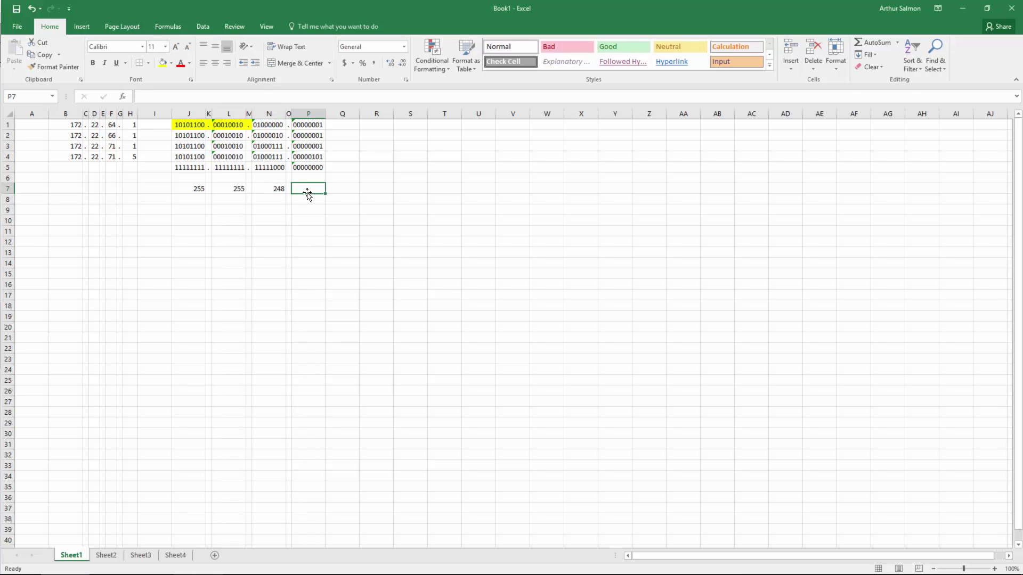
Enter 0 in P7 as the last decimal mask octet and select the third-octet binary values in N1:N4.
{"action": "key", "text": "Down"}
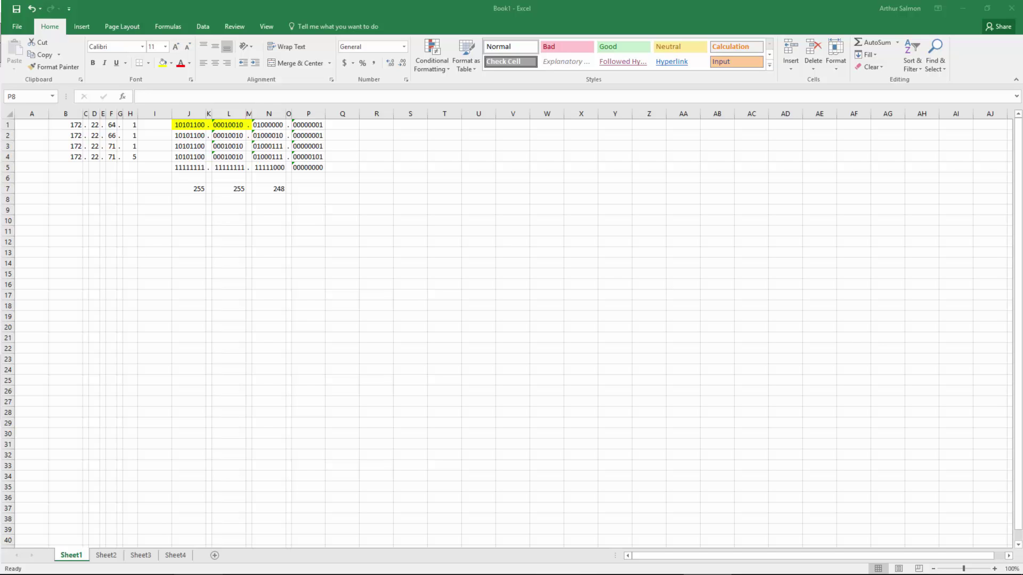
{"action": "key", "text": "Up"}
{"action": "key", "text": "Up"}
{"action": "key", "text": "Up"}
{"action": "key", "text": "Up"}
{"action": "key", "text": "Left"}
{"action": "key", "text": "Left"}
{"action": "left_click", "coordinate": [302, 194]}
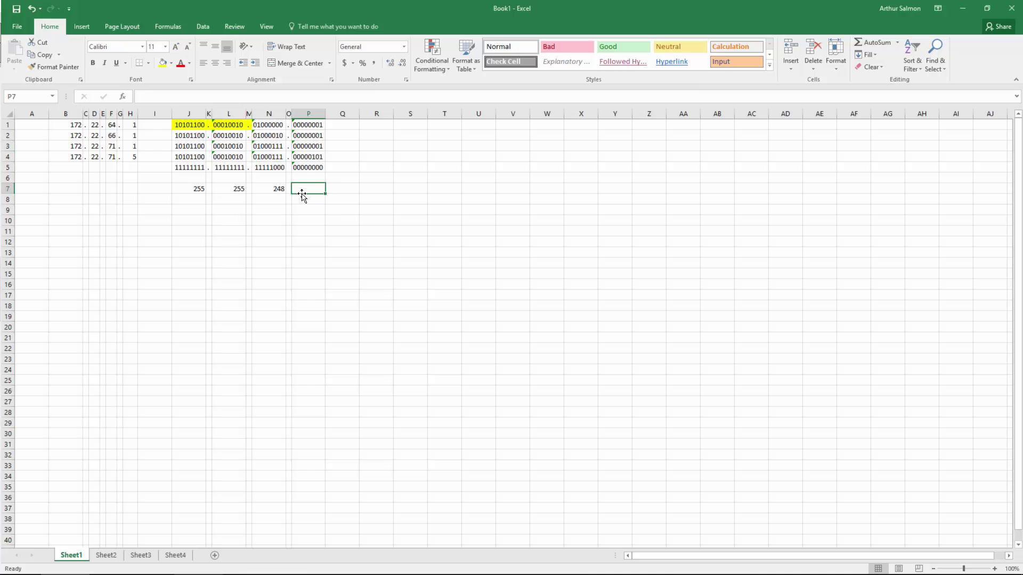
{"action": "type", "text": "0"}
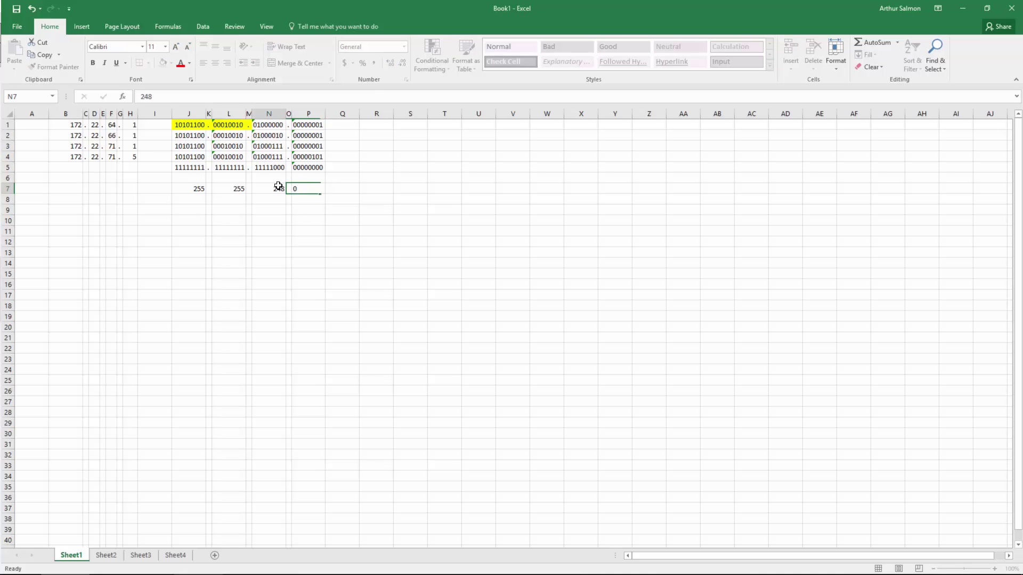
{"action": "left_click", "coordinate": [270, 187]}
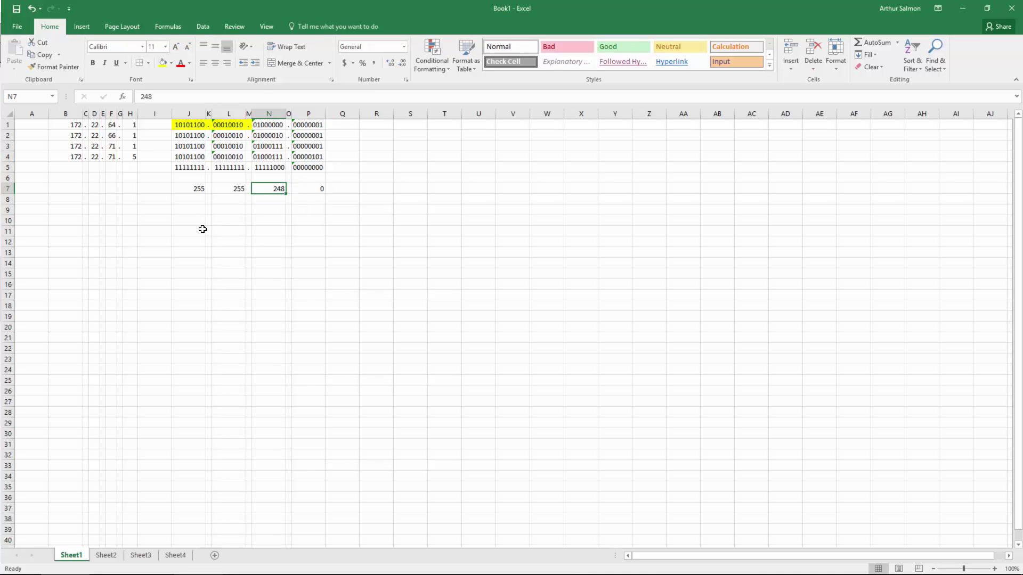
{"action": "left_click_drag", "start_coordinate": [269, 124], "coordinate": [271, 155]}
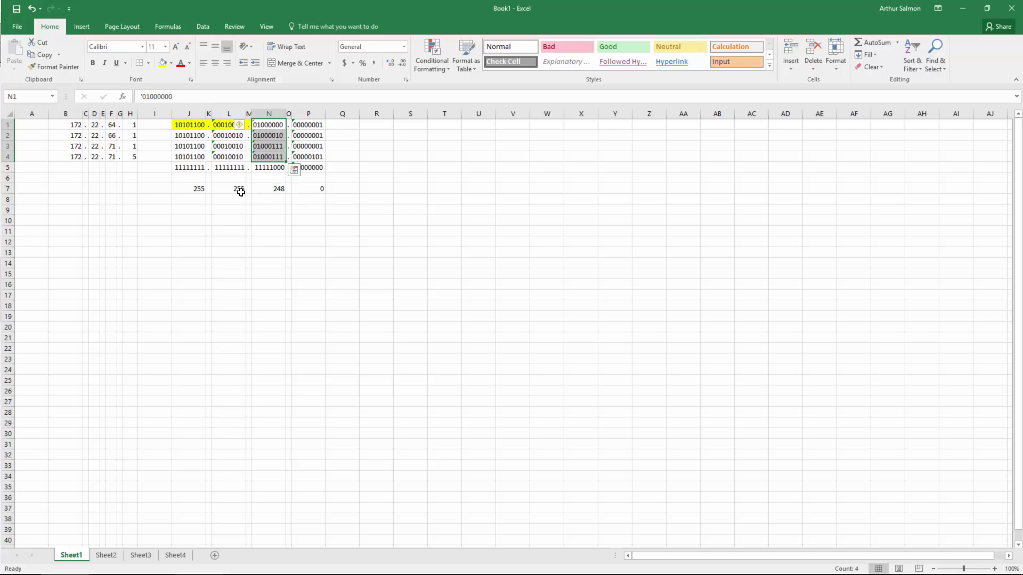
Enter 172 in B7 and 22 in D7 as the summary network's first two octets, with dot separators in C7 and E7.
{"action": "left_click", "coordinate": [74, 186]}
{"action": "type", "text": "172"}
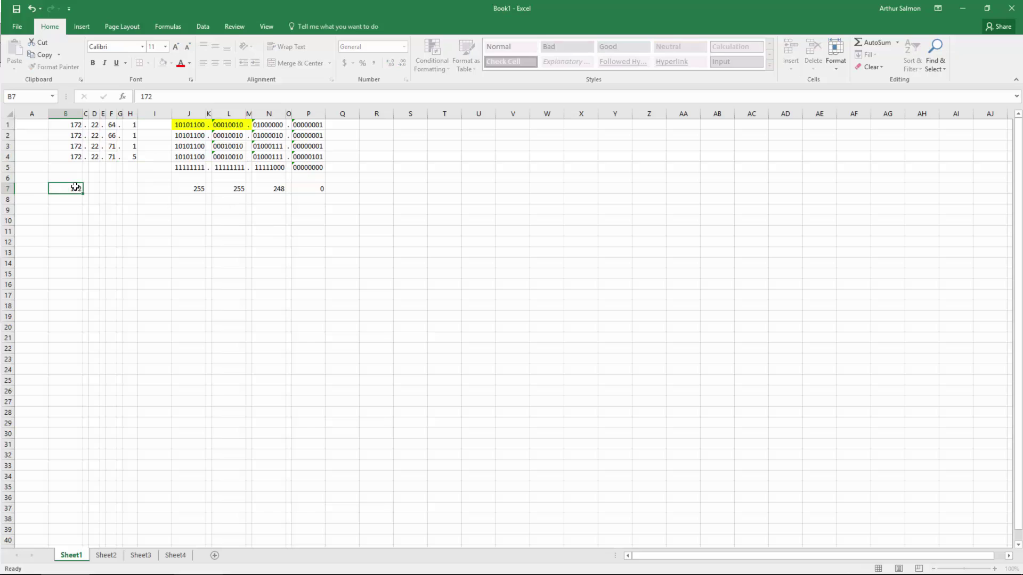
{"action": "key", "text": "Tab"}
{"action": "type", "text": "."}
{"action": "key", "text": "Tab"}
{"action": "type", "text": "22"}
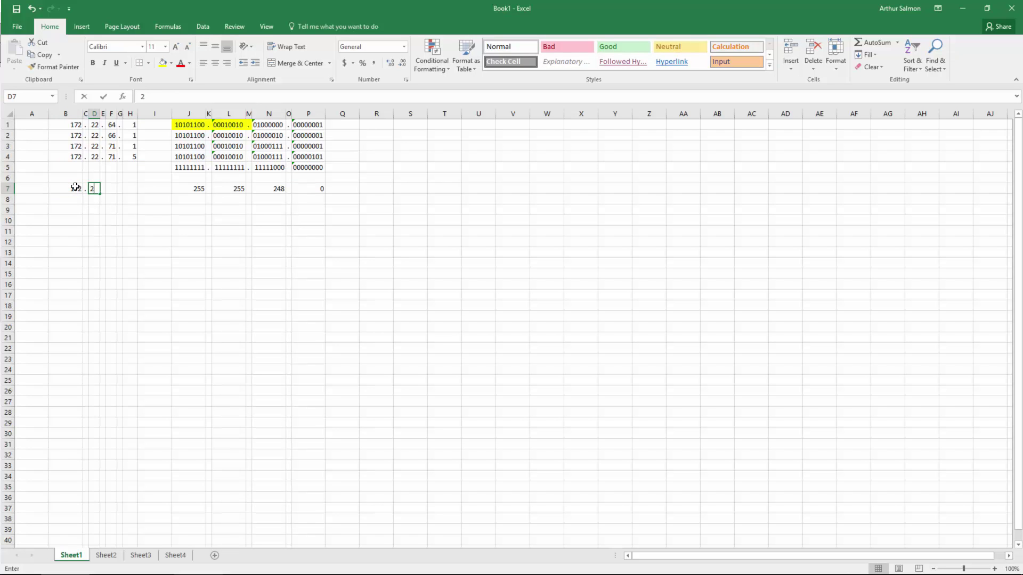
{"action": "key", "text": "Tab"}
{"action": "type", "text": "."}
Complete the summary network with 64 in F7, a dot in G7 and 0 in H7, and select the result row B7:P7.
{"action": "key", "text": "Tab"}
{"action": "type", "text": "64"}
{"action": "key", "text": "Tab"}
{"action": "type", "text": "."}
{"action": "key", "text": "Tab"}
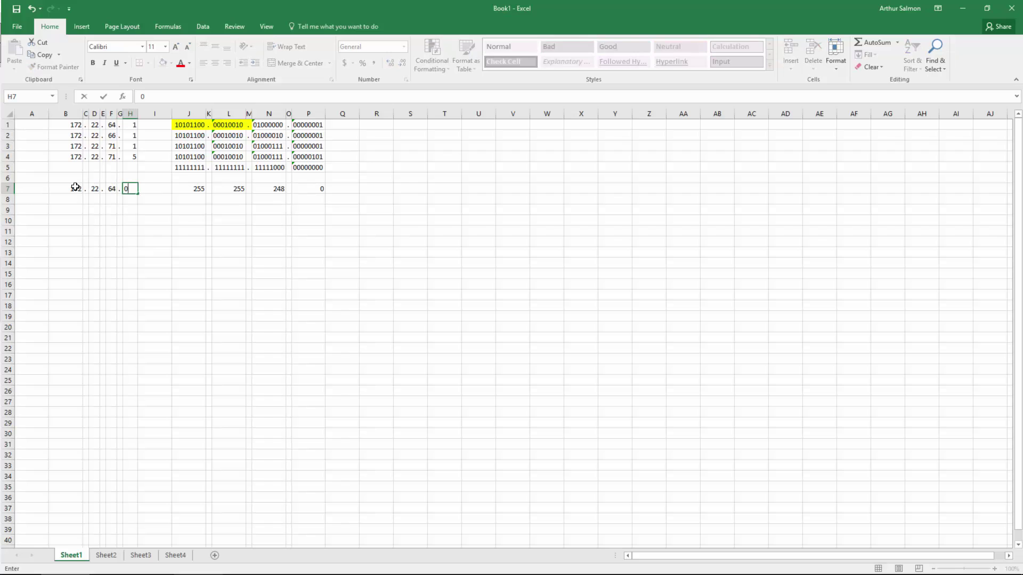
{"action": "type", "text": "0"}
{"action": "key", "text": "Return"}
{"action": "left_click_drag", "start_coordinate": [75, 188], "coordinate": [307, 187]}
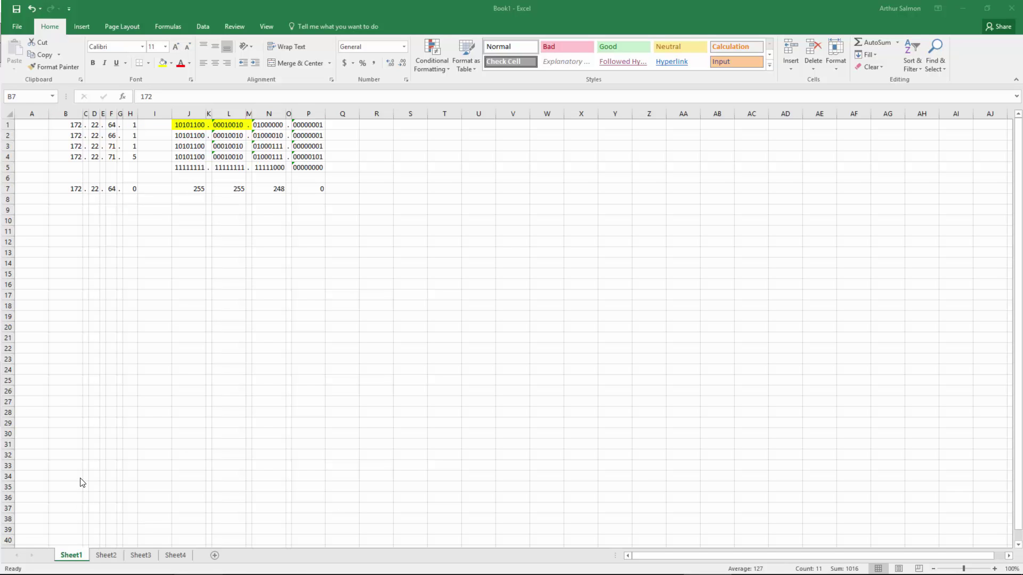
Highlight the matching first two binary octets in J1:L1 of Sheet2 in yellow.
{"action": "left_click", "coordinate": [104, 554]}
{"action": "left_click", "coordinate": [181, 307]}
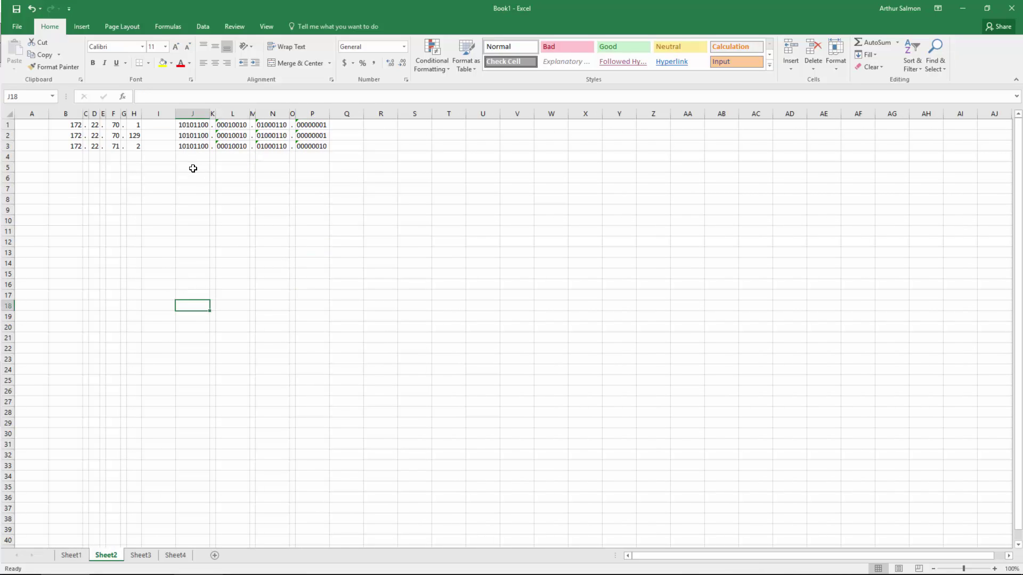
{"action": "left_click_drag", "start_coordinate": [195, 127], "coordinate": [242, 125]}
{"action": "left_click", "coordinate": [163, 63]}
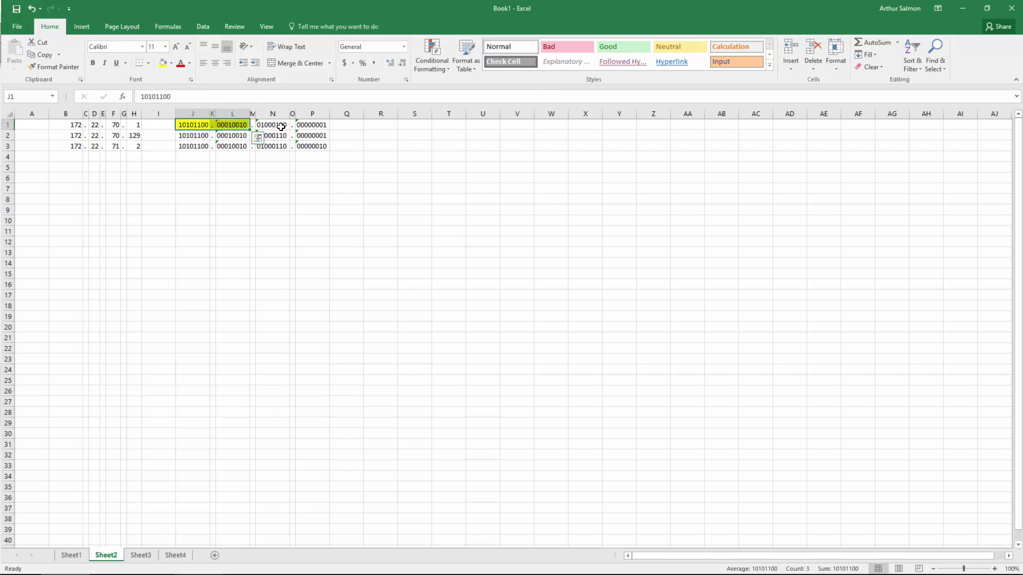
Correct the third-octet binary value in N3 to 01000111.
{"action": "left_click", "coordinate": [281, 126]}
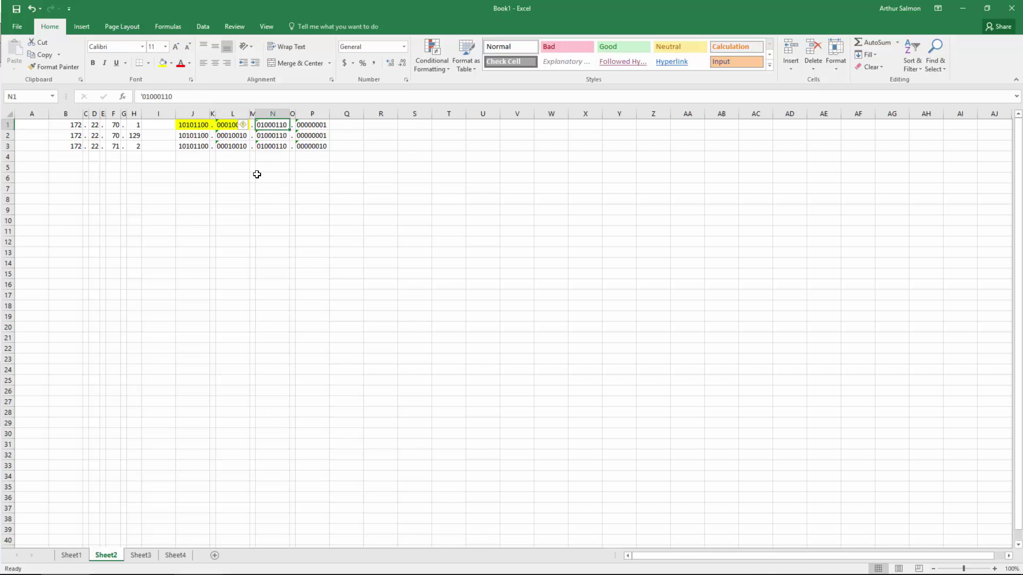
{"action": "left_click", "coordinate": [267, 149]}
{"action": "left_click", "coordinate": [204, 99]}
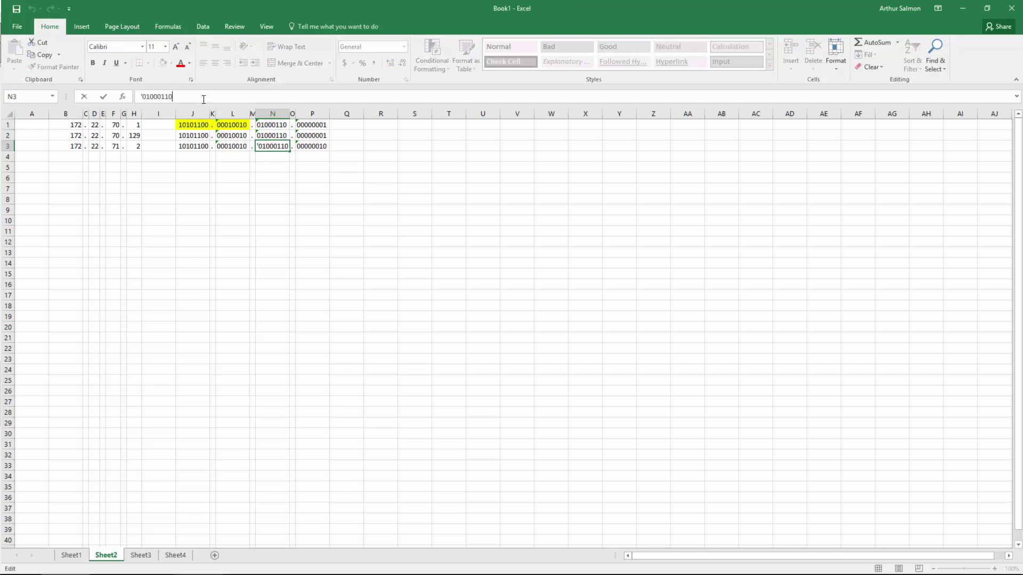
{"action": "key", "text": "BackSpace"}
{"action": "type", "text": "1"}
{"action": "key", "text": "Return"}
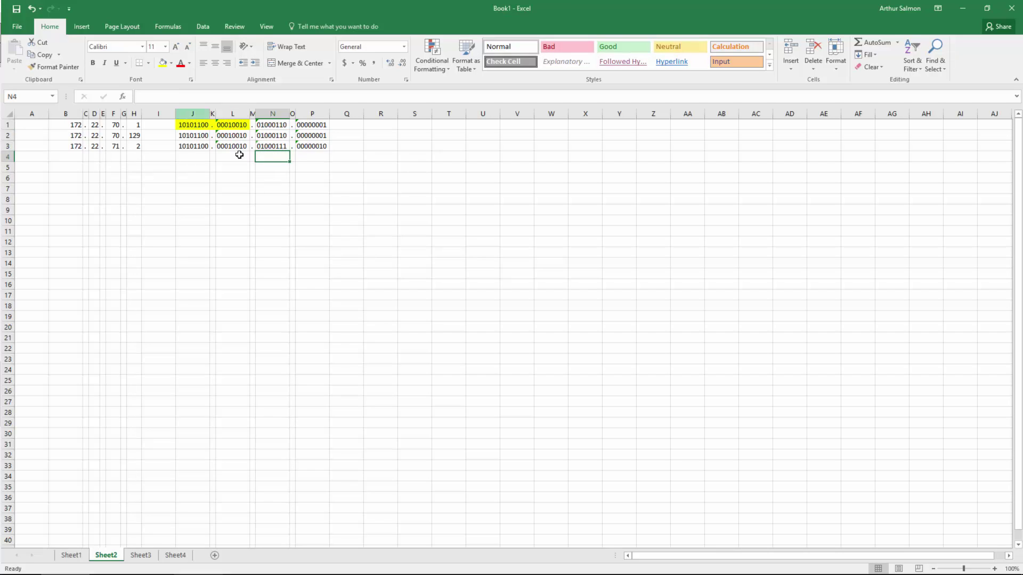
Enter 11111110 in N4 as the mask's third octet, below the third-octet binary values.
{"action": "key", "text": "Up"}
{"action": "mouse_move", "coordinate": [269, 147]}
{"action": "left_mouse_down"}
{"action": "mouse_move", "coordinate": [269, 123]}
{"action": "mouse_move", "coordinate": [267, 154]}
{"action": "left_mouse_up"}
{"action": "left_click", "coordinate": [267, 155]}
{"action": "type", "text": "11111110"}
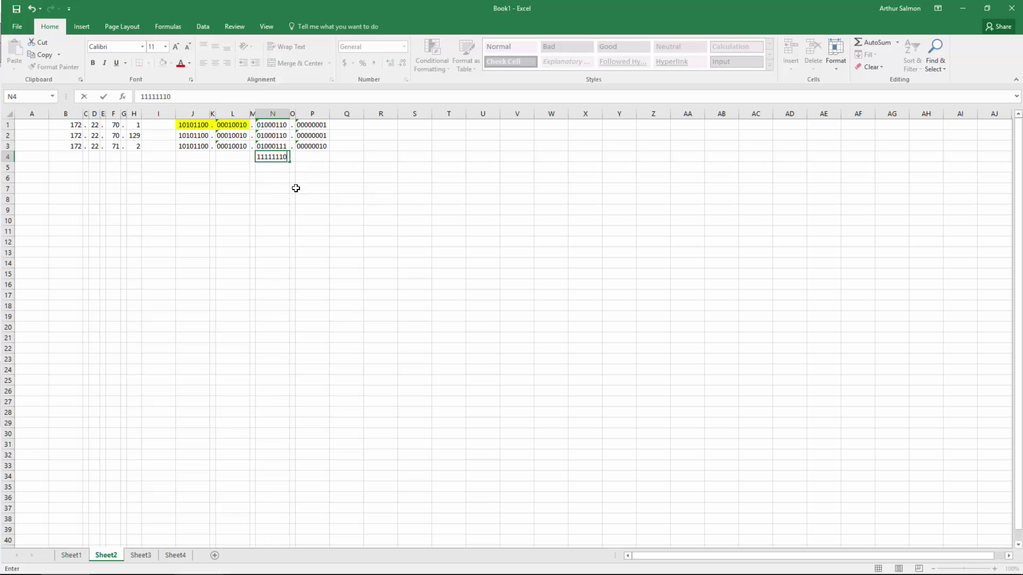
{"action": "key", "text": "Return"}
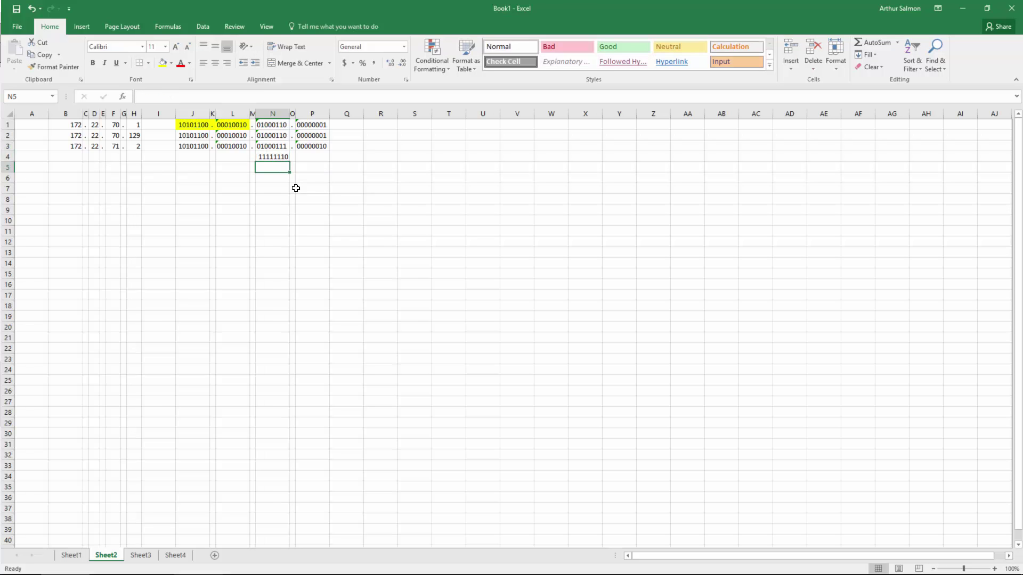
Enter 00000000 as text in P4 for the mask's fourth octet.
{"action": "left_click", "coordinate": [311, 155]}
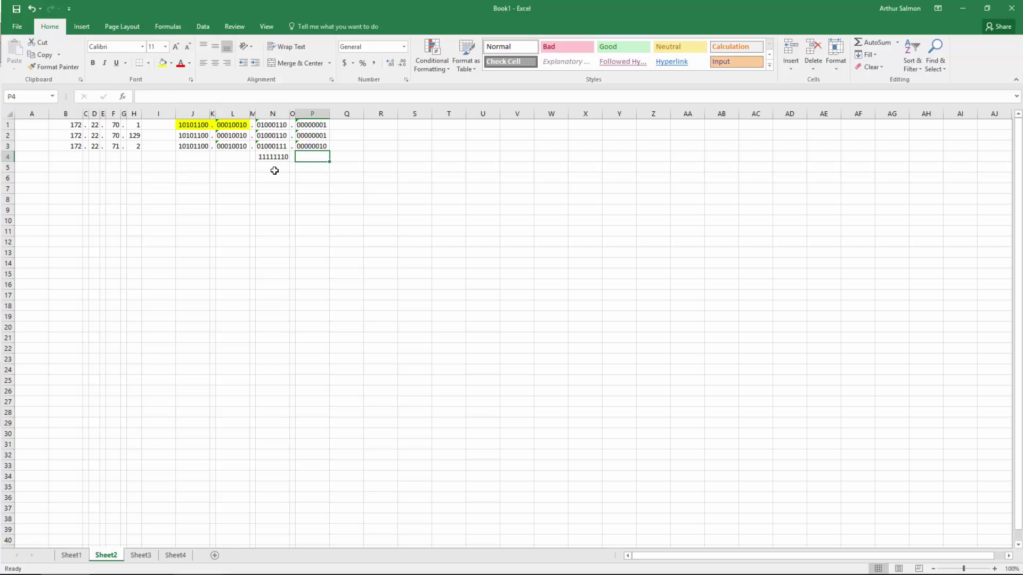
{"action": "type", "text": "'"}
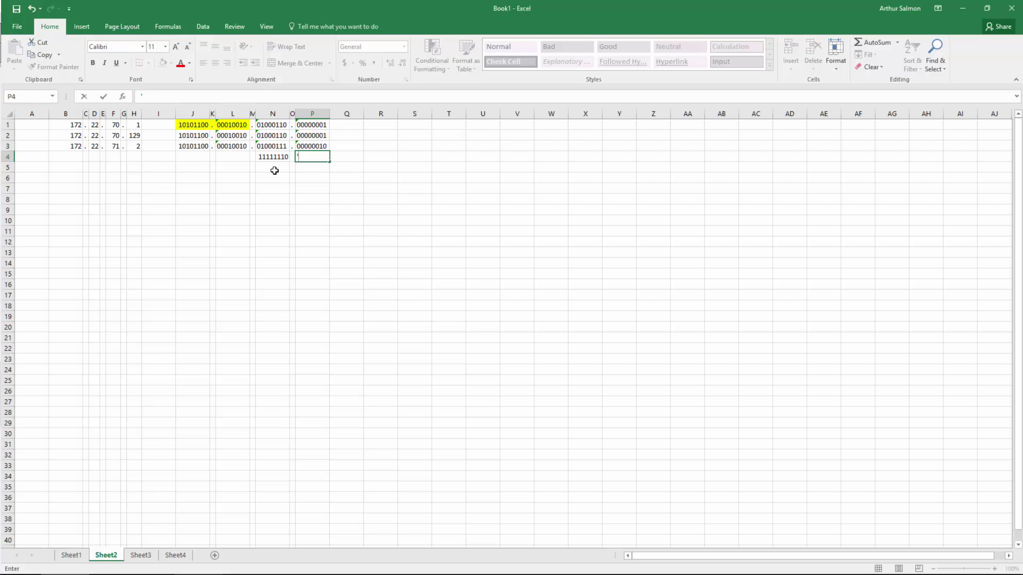
{"action": "type", "text": "00000000"}
{"action": "left_click", "coordinate": [274, 170]}
Enter 11111111 in J4 and L4 as the mask's first two octets.
{"action": "left_click", "coordinate": [191, 155]}
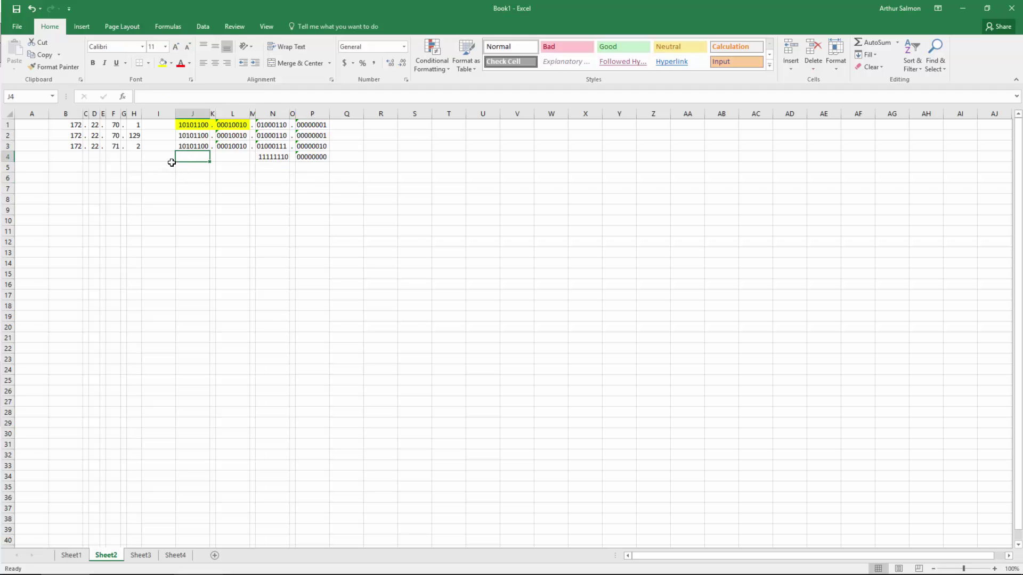
{"action": "type", "text": "'11111111"}
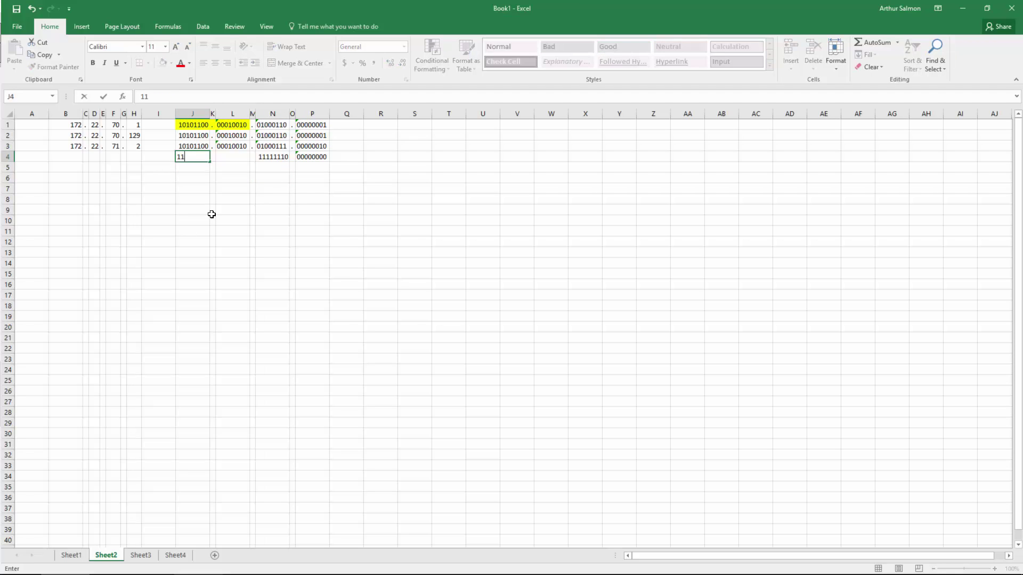
{"action": "left_click", "coordinate": [232, 159]}
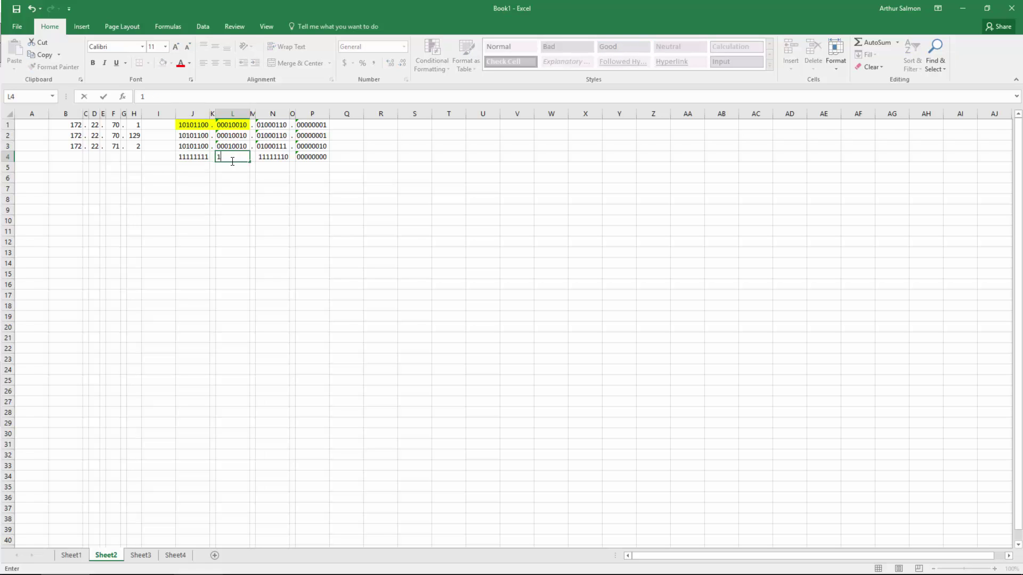
{"action": "type", "text": "11111111"}
Enter the decimal mask octets 255, 255, 254 and 0 in J7, L7, N7 and P7.
{"action": "left_click", "coordinate": [197, 184]}
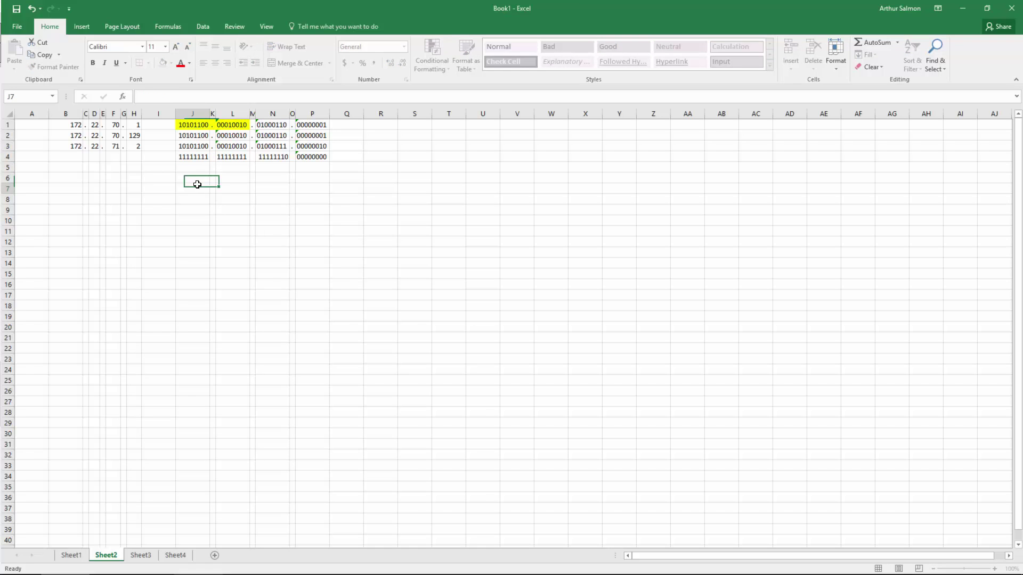
{"action": "type", "text": "255"}
{"action": "left_click", "coordinate": [231, 189]}
{"action": "type", "text": "255"}
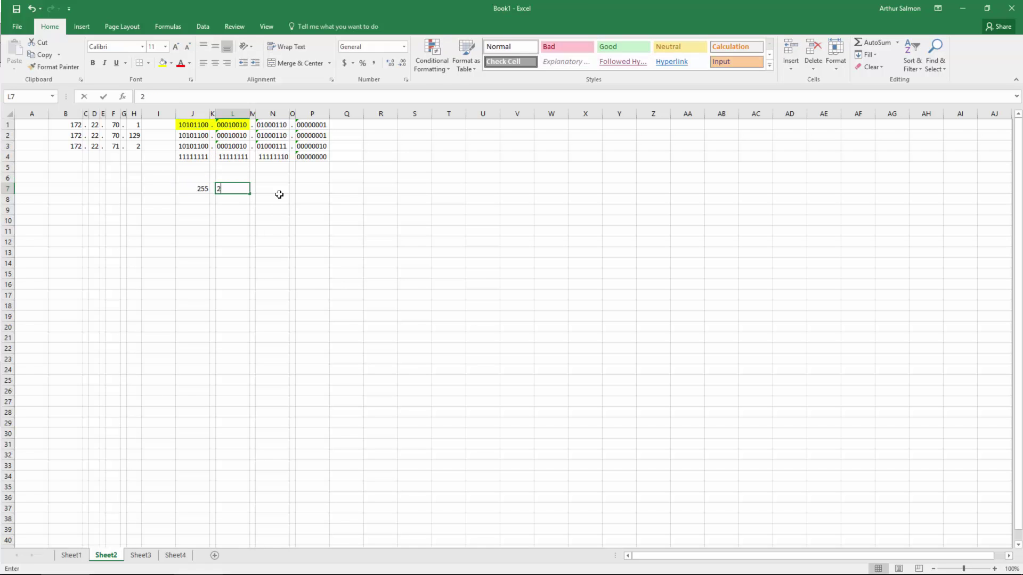
{"action": "left_click", "coordinate": [278, 193]}
{"action": "type", "text": "2"}
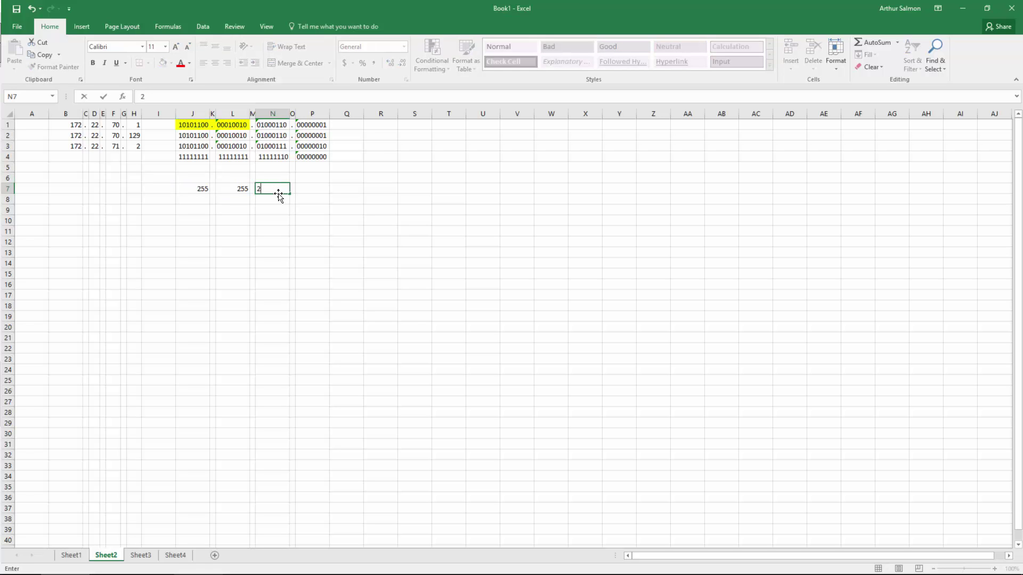
{"action": "type", "text": "54"}
{"action": "left_click", "coordinate": [307, 191]}
{"action": "type", "text": "0"}
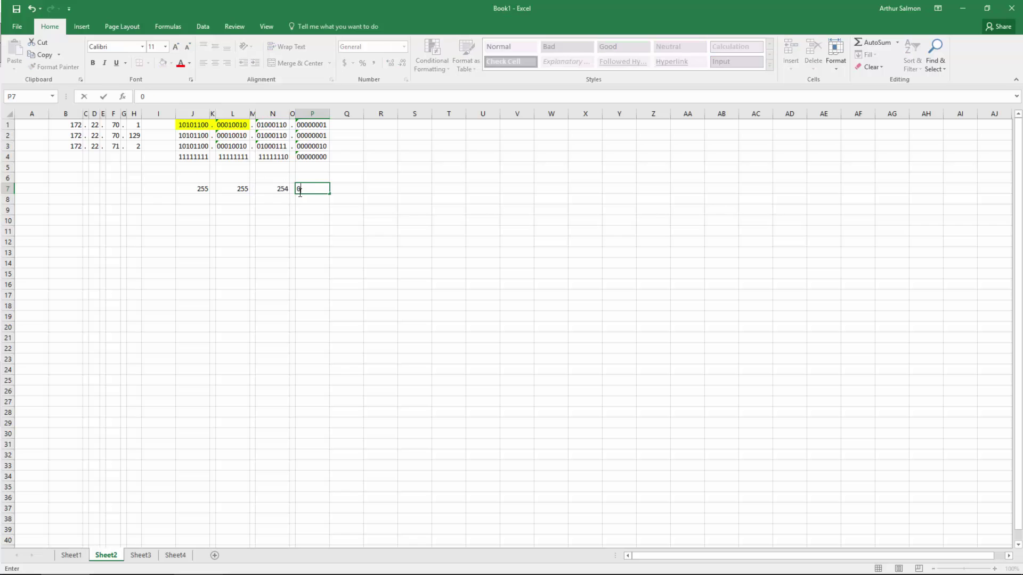
{"action": "left_click", "coordinate": [266, 210]}
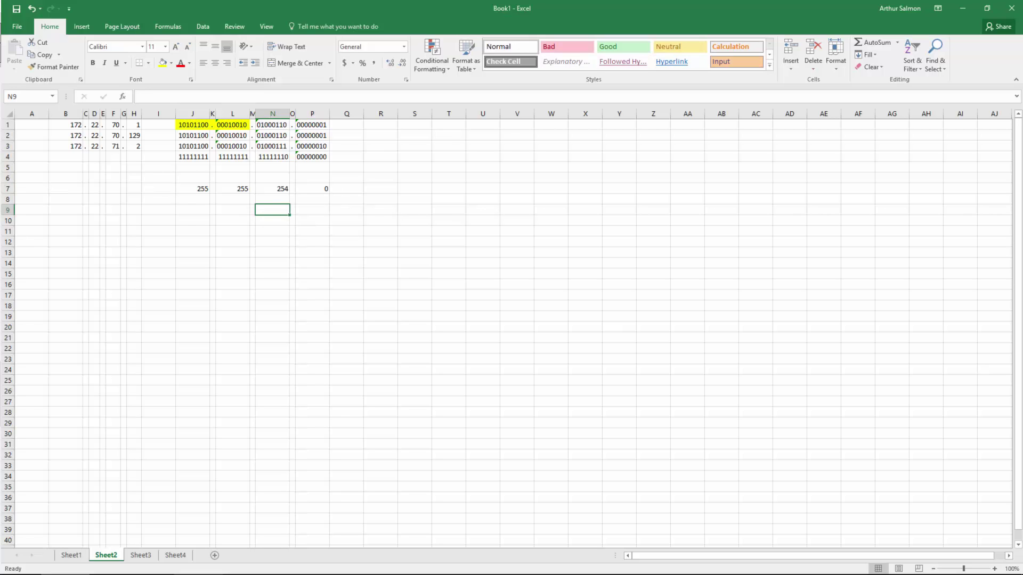
Enter the summary network octets 172, 22, 70 and 0 in B7, D7, F7 and H7.
{"action": "left_click", "coordinate": [77, 186]}
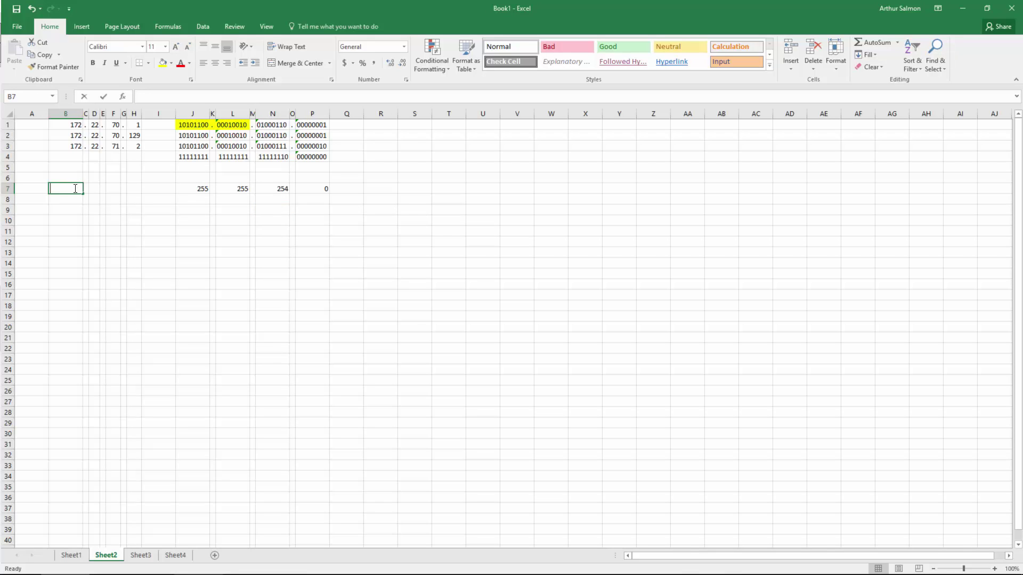
{"action": "type", "text": "172"}
{"action": "left_click", "coordinate": [96, 189]}
{"action": "type", "text": "22"}
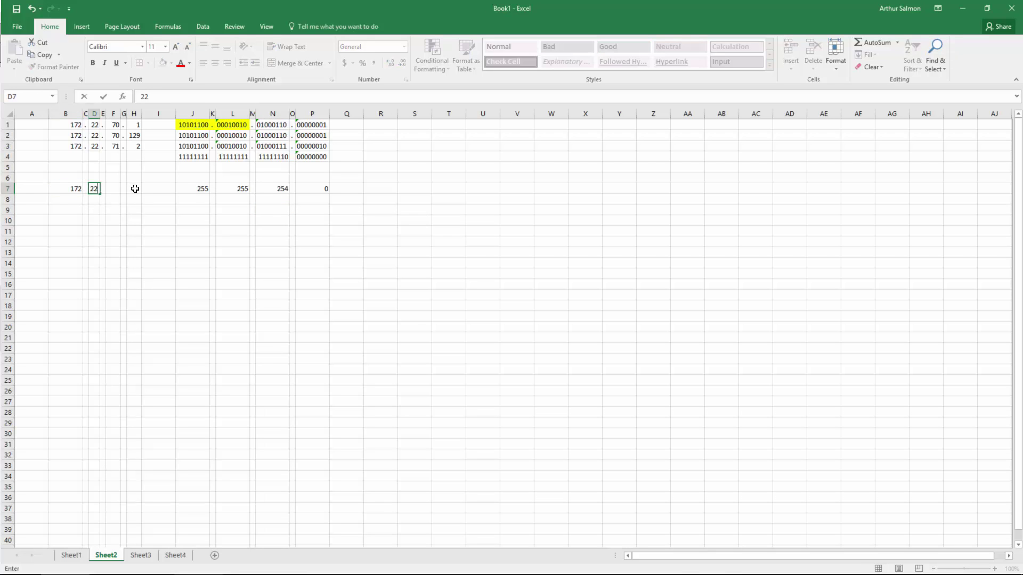
{"action": "left_click", "coordinate": [134, 188]}
{"action": "type", "text": "0"}
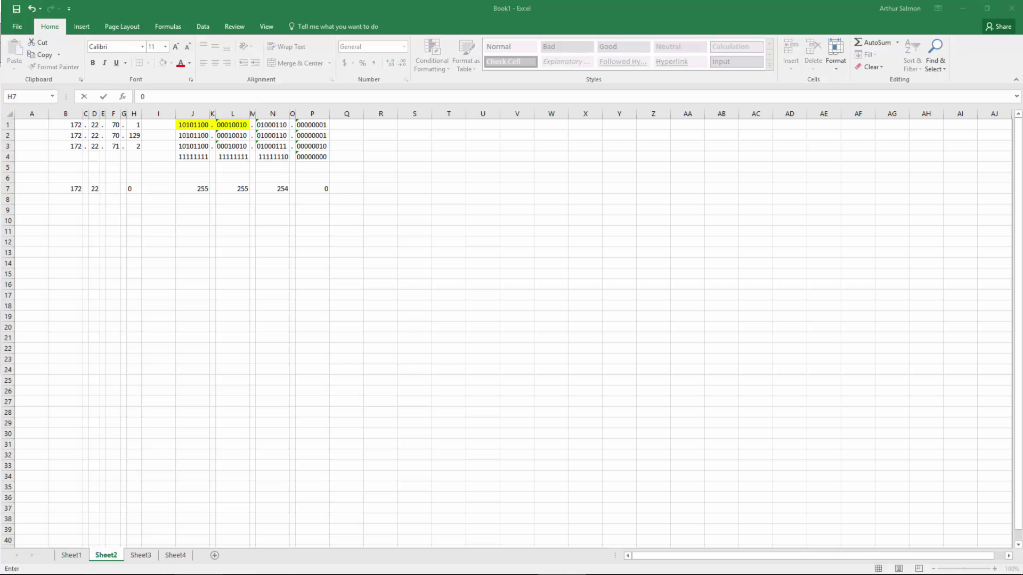
{"action": "left_click", "coordinate": [112, 189]}
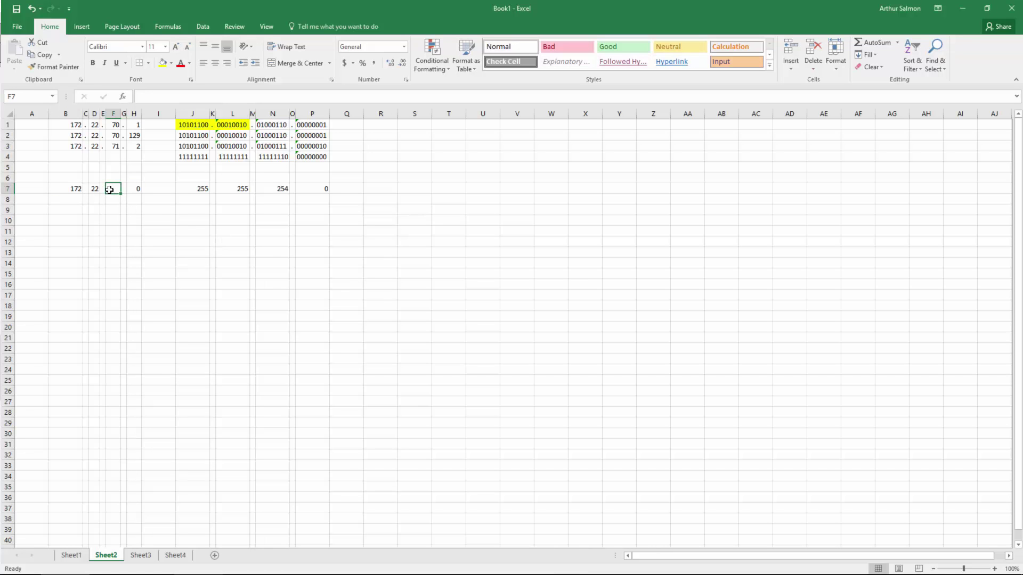
{"action": "type", "text": "70"}
{"action": "left_click", "coordinate": [86, 218]}
Add dot separators between the network octets in C7, E7 and G7, keeping 0 in H7.
{"action": "left_click", "coordinate": [92, 189]}
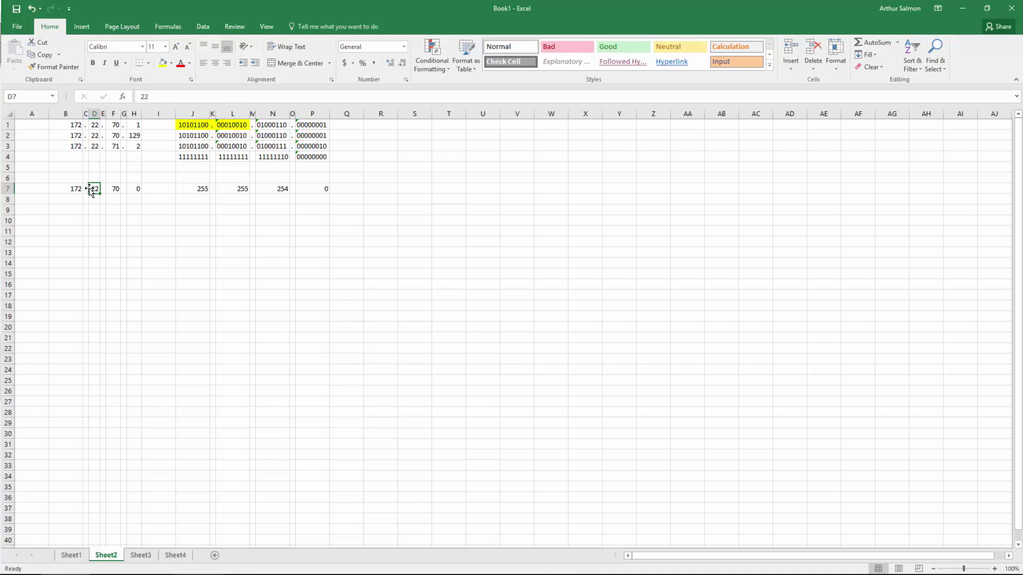
{"action": "key", "text": "Right"}
{"action": "type", "text": "."}
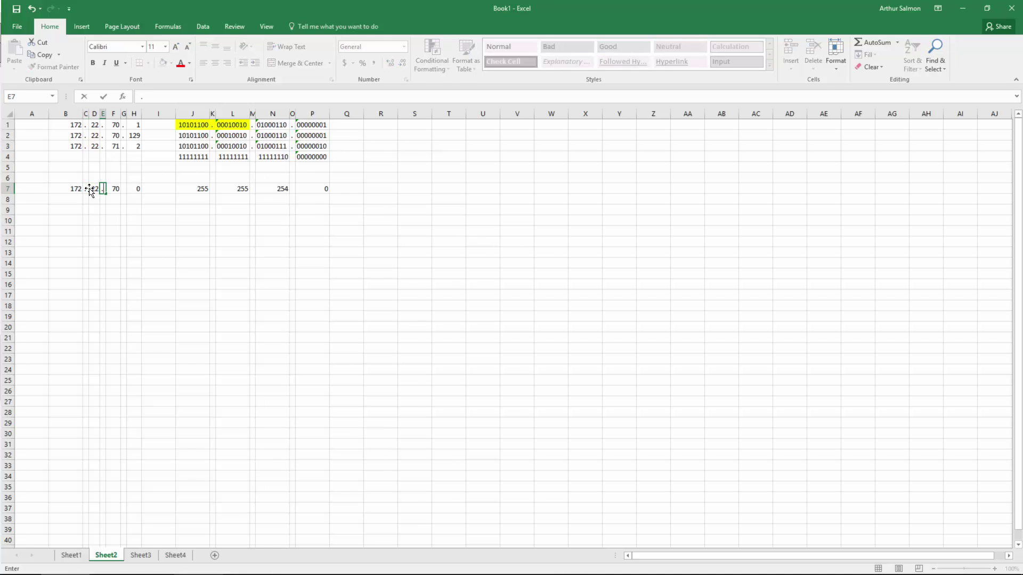
{"action": "key", "text": "Right"}
{"action": "key", "text": "Right"}
{"action": "key", "text": "Right"}
{"action": "type", "text": "."}
{"action": "key", "text": "BackSpace"}
{"action": "type", "text": "0"}
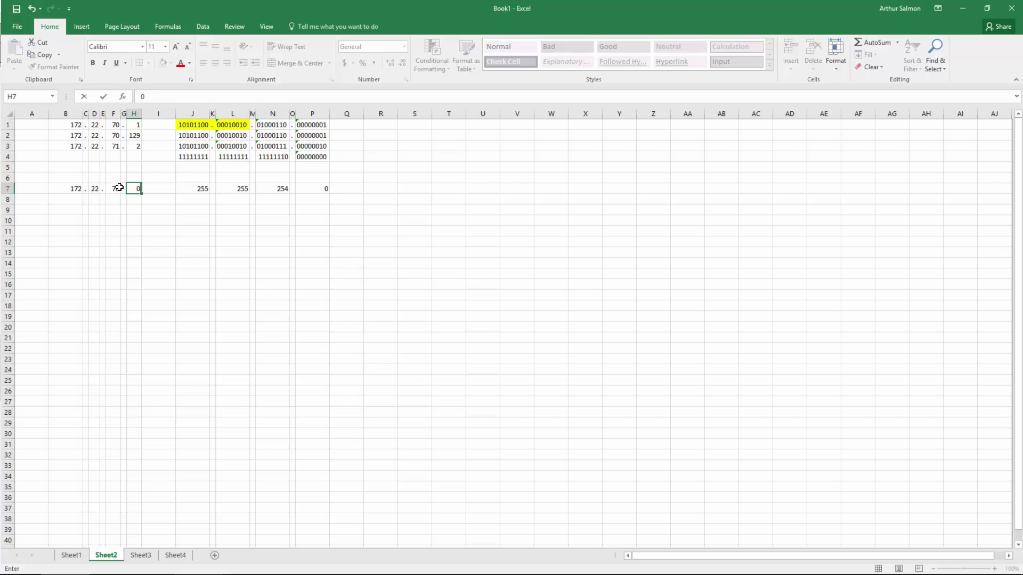
{"action": "left_click", "coordinate": [122, 187]}
Highlight the summary network and mask row B7:P7 in yellow.
{"action": "left_click_drag", "start_coordinate": [69, 189], "coordinate": [234, 189]}
{"action": "mouse_move", "coordinate": [304, 185]}
{"action": "left_mouse_down"}
{"action": "mouse_move", "coordinate": [293, 183]}
{"action": "mouse_move", "coordinate": [320, 188]}
{"action": "left_mouse_up"}
{"action": "left_click", "coordinate": [162, 63]}
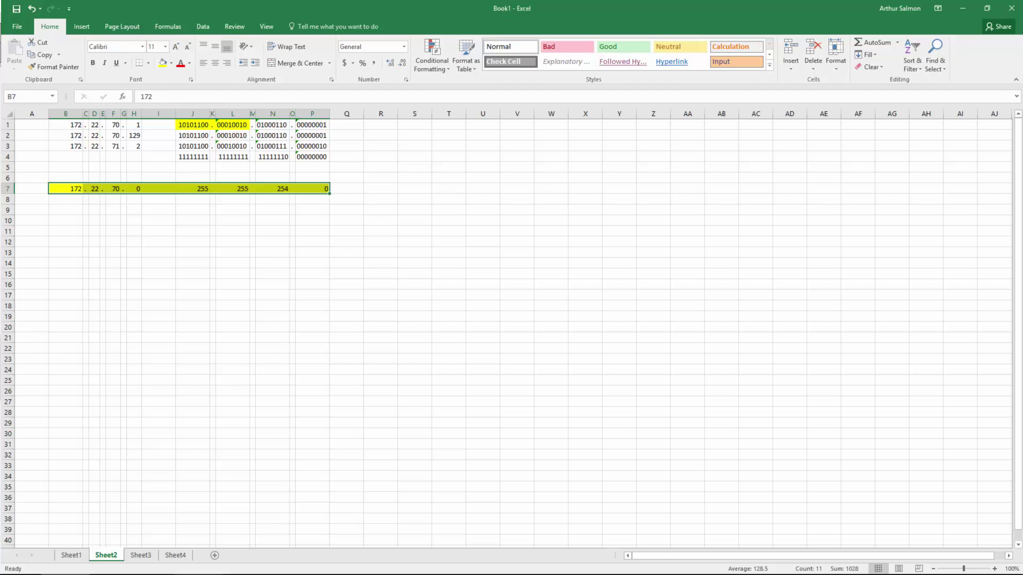
Highlight the matching first two binary octets in J1:L1 of Sheet3 in yellow.
{"action": "left_click", "coordinate": [140, 555]}
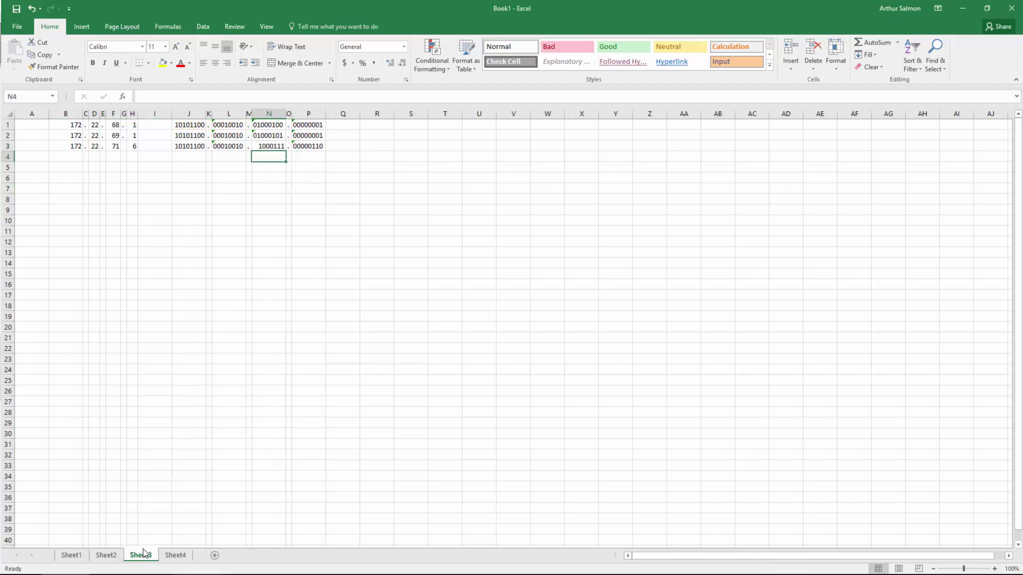
{"action": "left_click", "coordinate": [187, 127]}
{"action": "left_click", "coordinate": [233, 127], "text": "shift"}
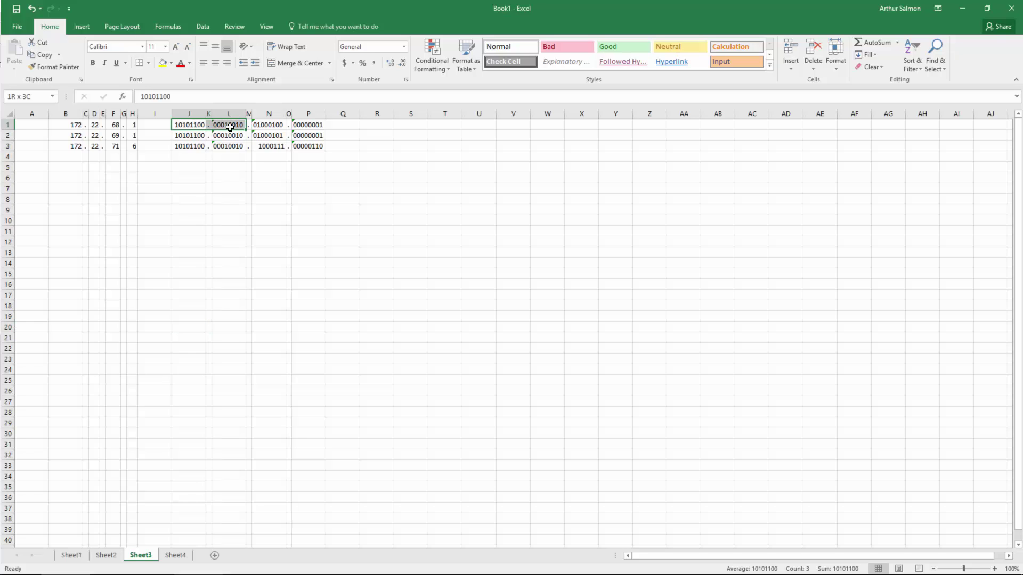
{"action": "left_click", "coordinate": [163, 63]}
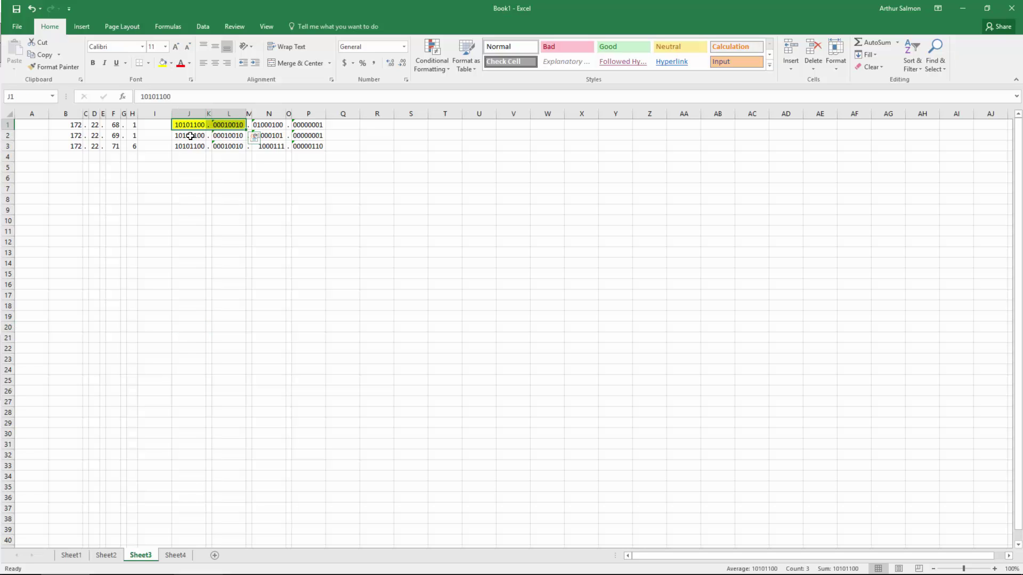
Correct the third binary octet in N3 to 01000111, stored as text with its leading zero.
{"action": "left_click", "coordinate": [269, 125]}
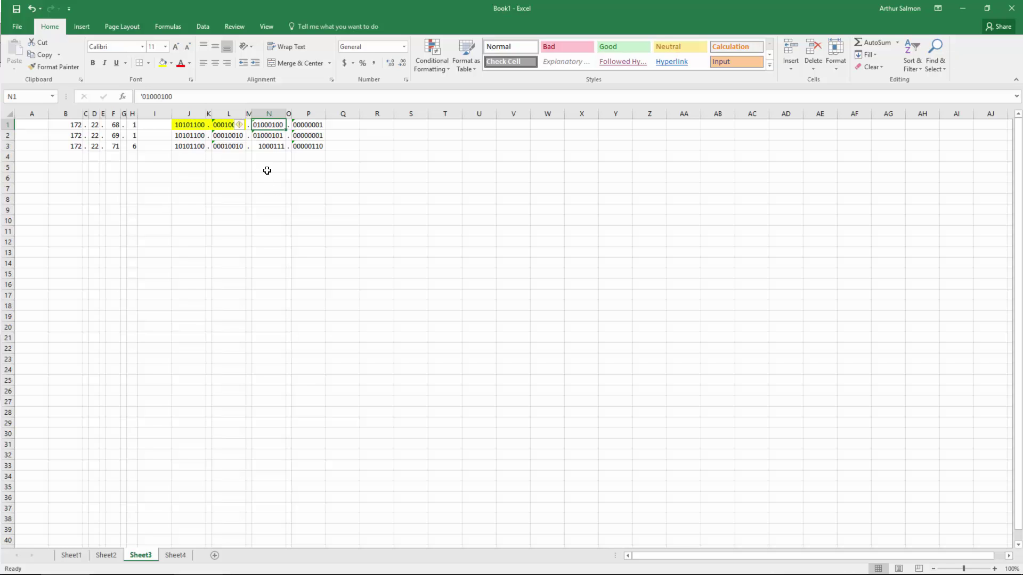
{"action": "left_click_drag", "start_coordinate": [269, 146], "coordinate": [269, 136]}
{"action": "key", "text": "ctrl+c"}
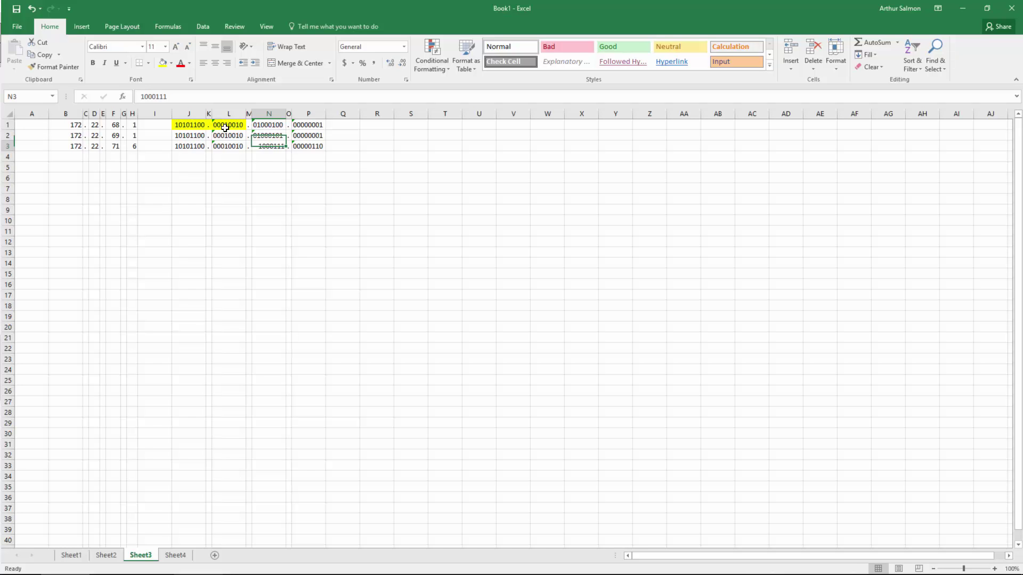
{"action": "key", "text": "Escape"}
{"action": "left_click", "coordinate": [174, 96]}
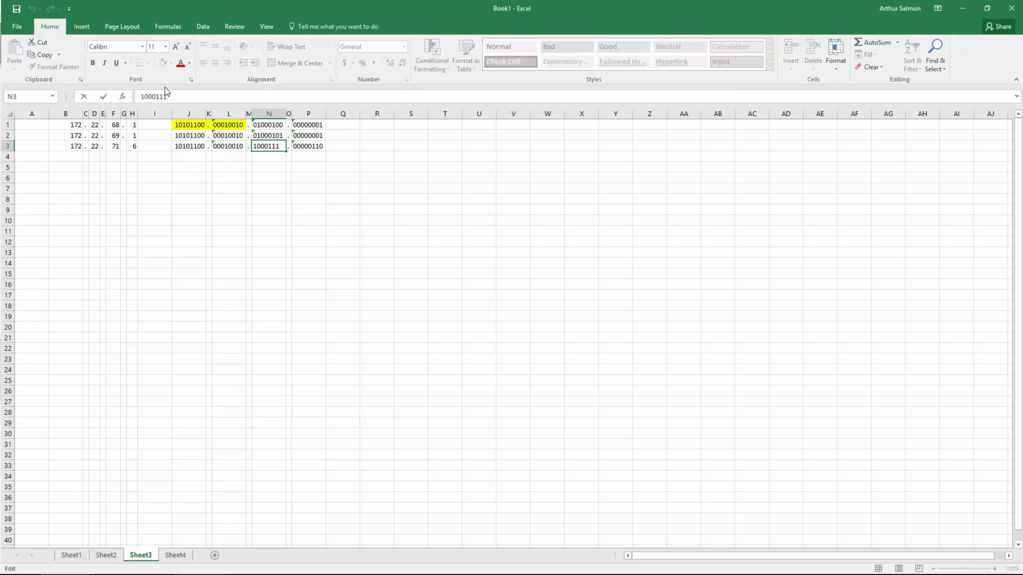
{"action": "type", "text": "0"}
{"action": "key", "text": "Return"}
{"action": "left_click", "coordinate": [197, 220]}
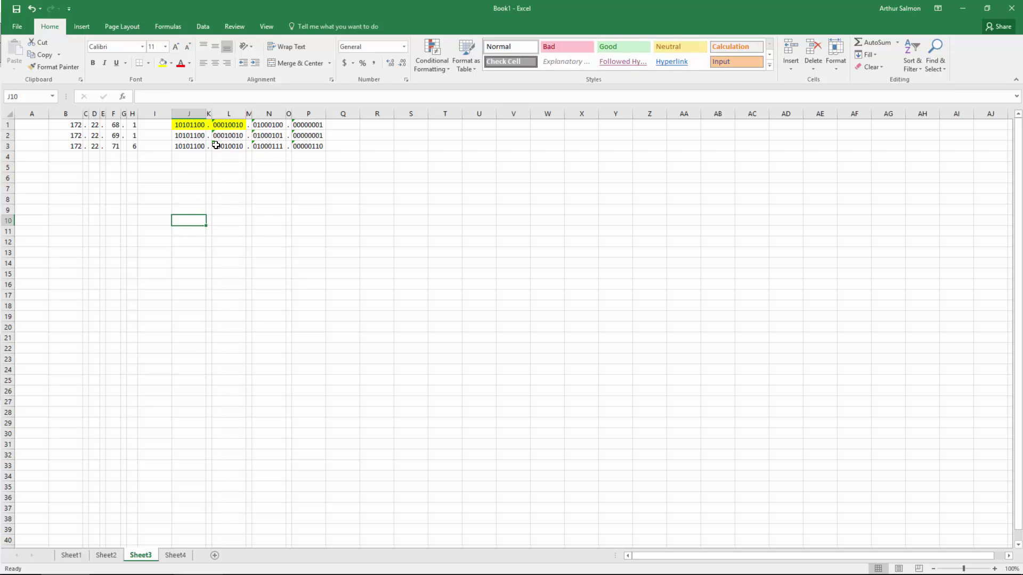
Enter the binary mask's third octet 11111000 as text in N4 and its fourth octet 00000000 in P4.
{"action": "left_click", "coordinate": [259, 158]}
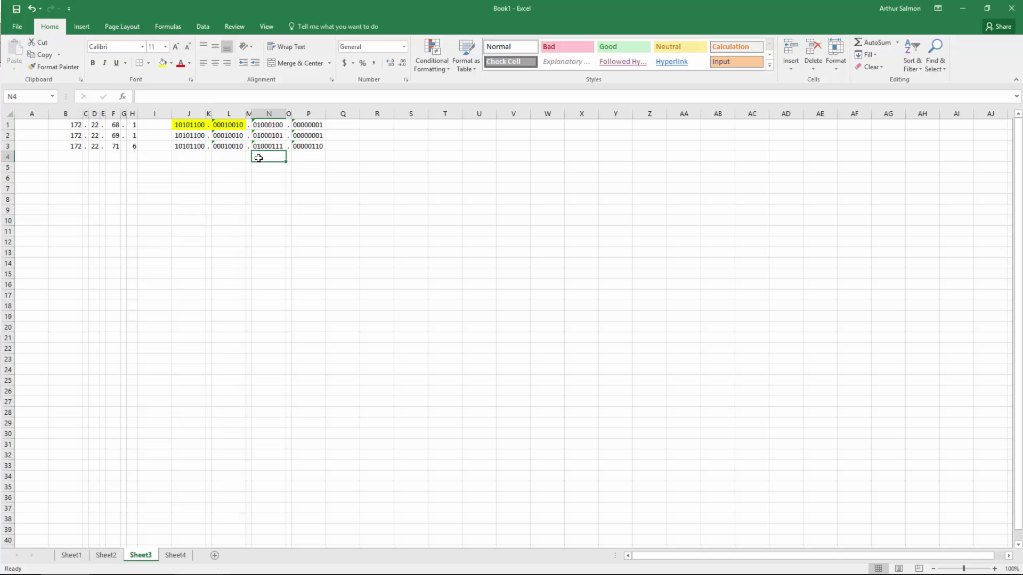
{"action": "type", "text": "'1"}
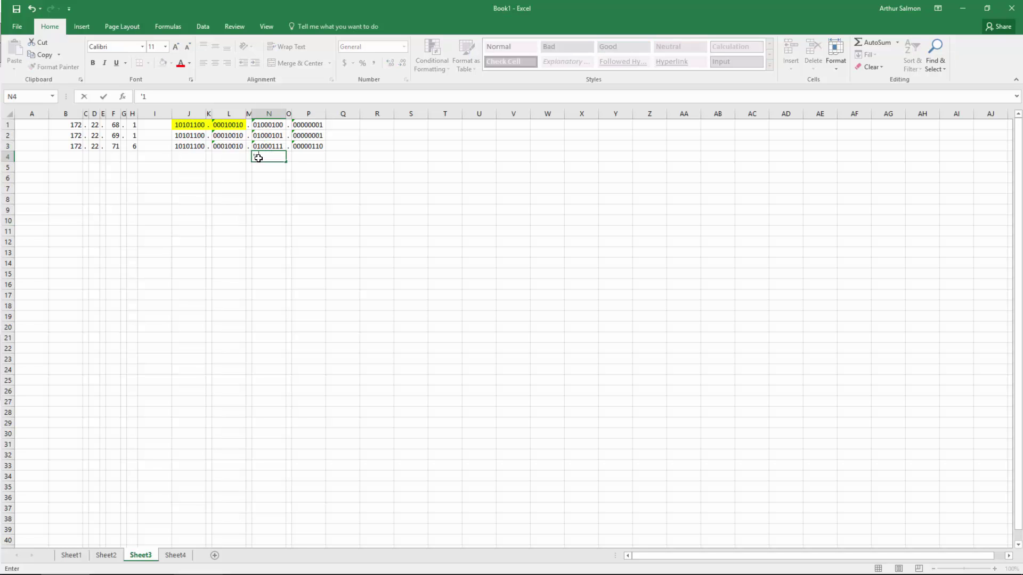
{"action": "type", "text": "1111000"}
{"action": "left_click", "coordinate": [314, 159]}
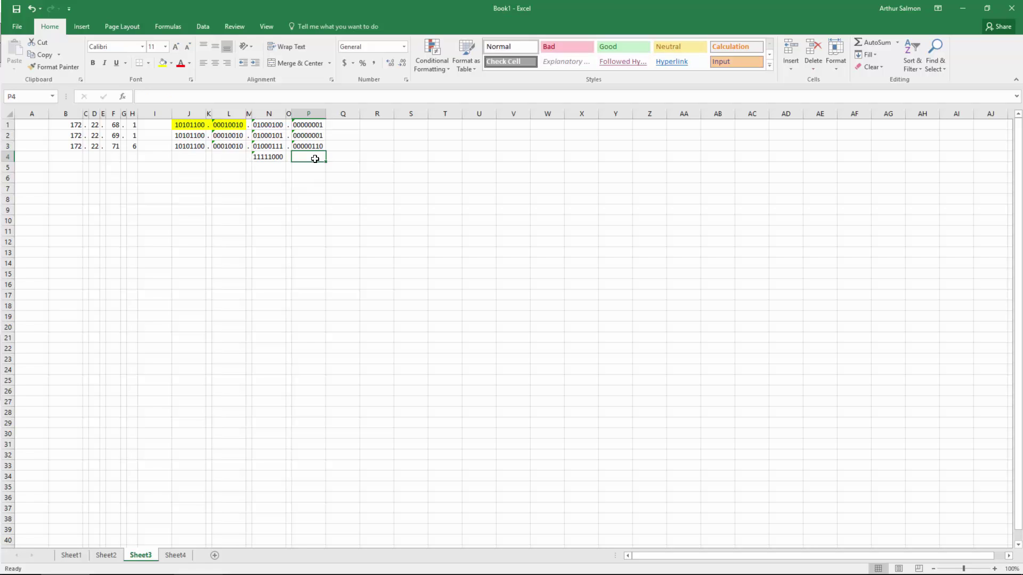
{"action": "type", "text": "000000"}
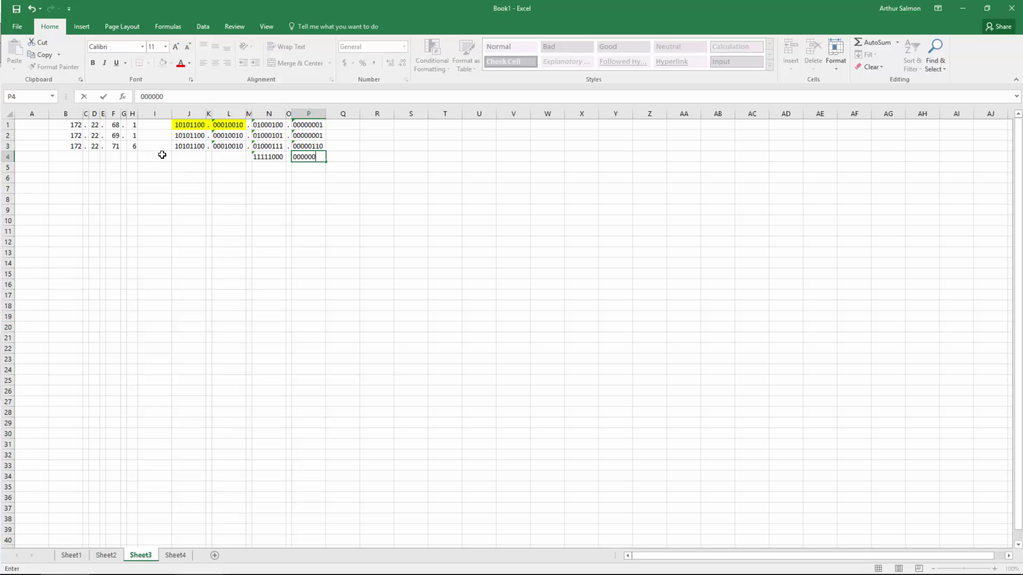
{"action": "type", "text": "00"}
Enter 11111111 as the first two binary mask octets in J4 and L4.
{"action": "left_click", "coordinate": [176, 159]}
{"action": "type", "text": "1111"}
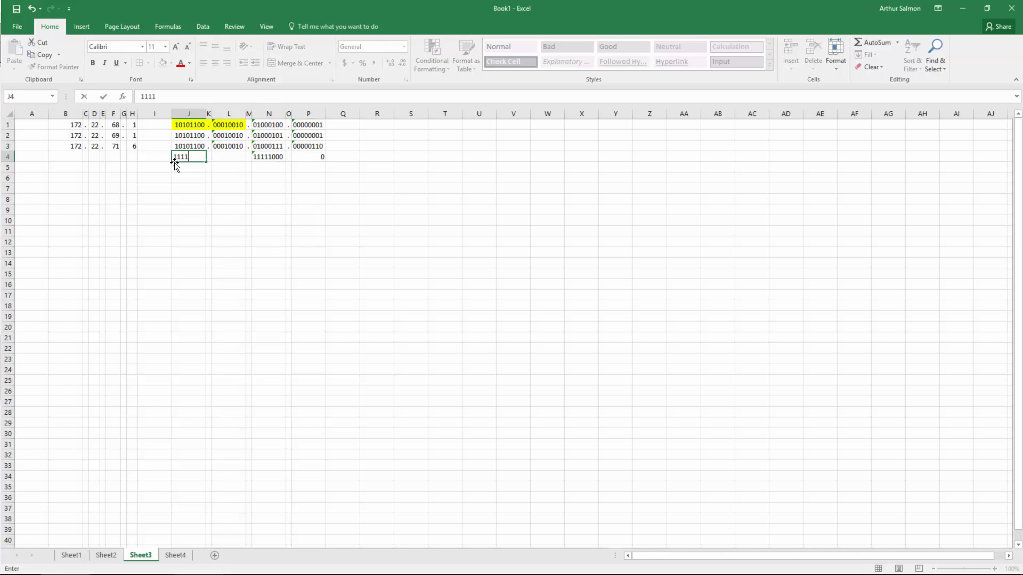
{"action": "type", "text": "1111"}
{"action": "left_click", "coordinate": [214, 158]}
{"action": "type", "text": "1111"}
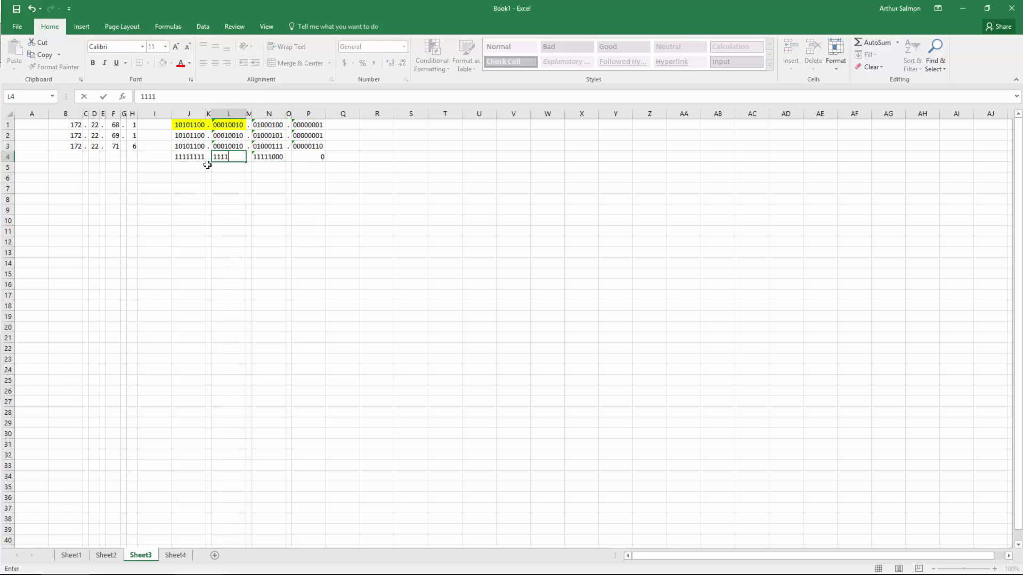
{"action": "type", "text": "111111"}
Enter the decimal summary mask octets 255, 255, 248 and 0 in J6, L6, N6 and P6.
{"action": "left_click", "coordinate": [187, 178]}
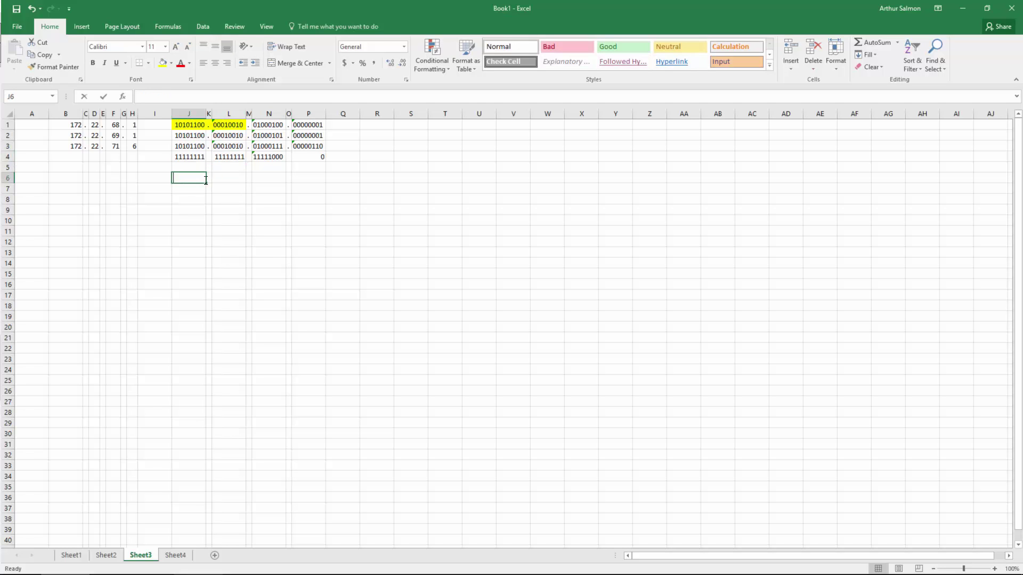
{"action": "type", "text": "255"}
{"action": "left_click", "coordinate": [227, 179]}
{"action": "type", "text": "255"}
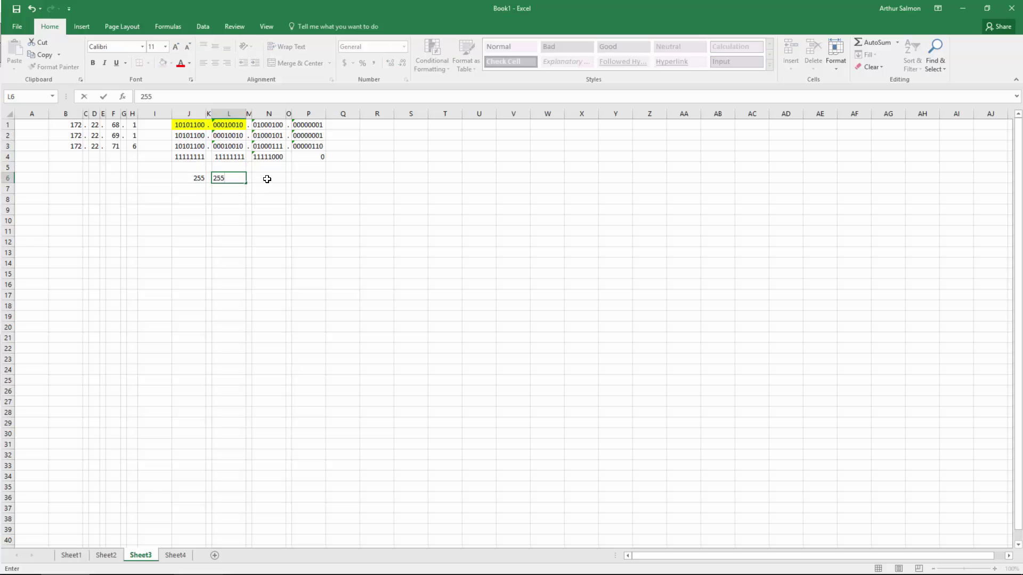
{"action": "left_click", "coordinate": [266, 179]}
{"action": "type", "text": "248"}
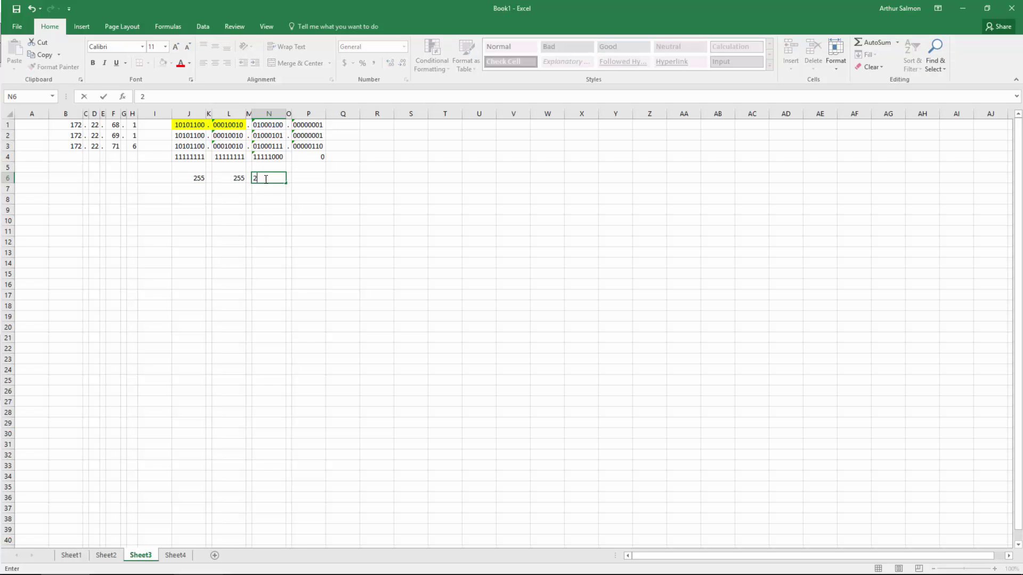
{"action": "left_click", "coordinate": [295, 178]}
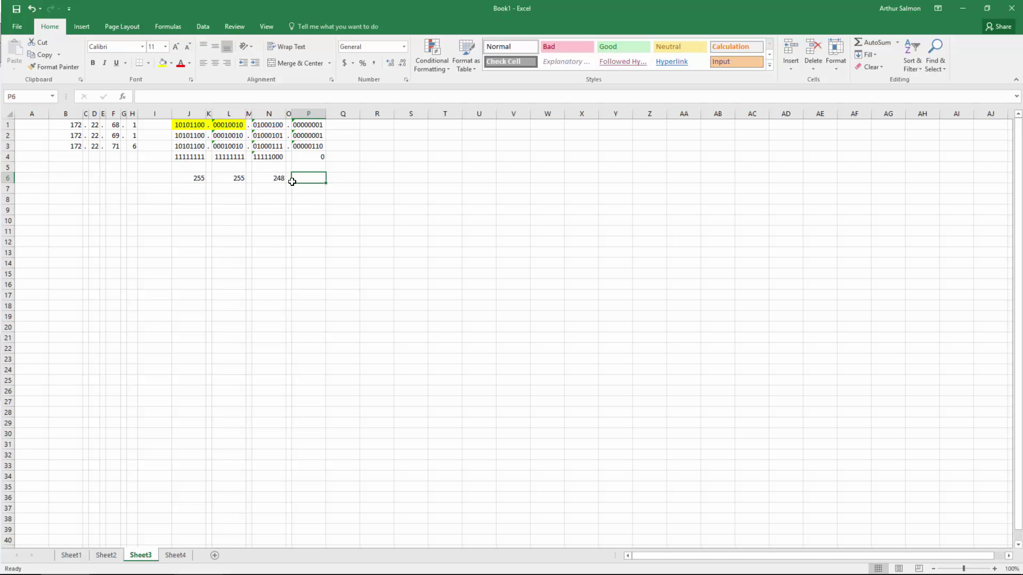
{"action": "type", "text": "0"}
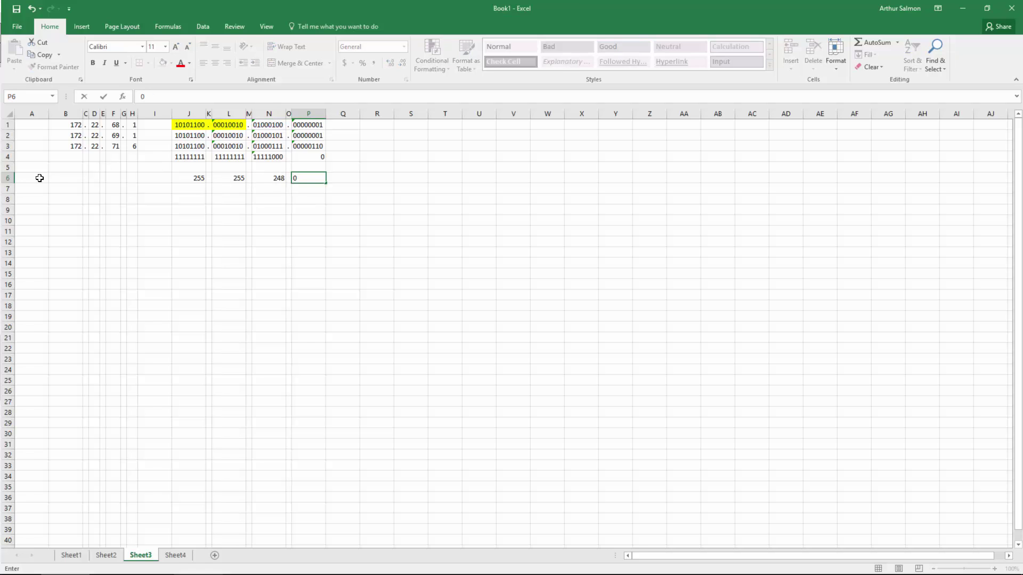
Enter the summary network's first two octets, 172 in B6 and 22 in D6, with dot separators in C6 and E6.
{"action": "left_click", "coordinate": [61, 180]}
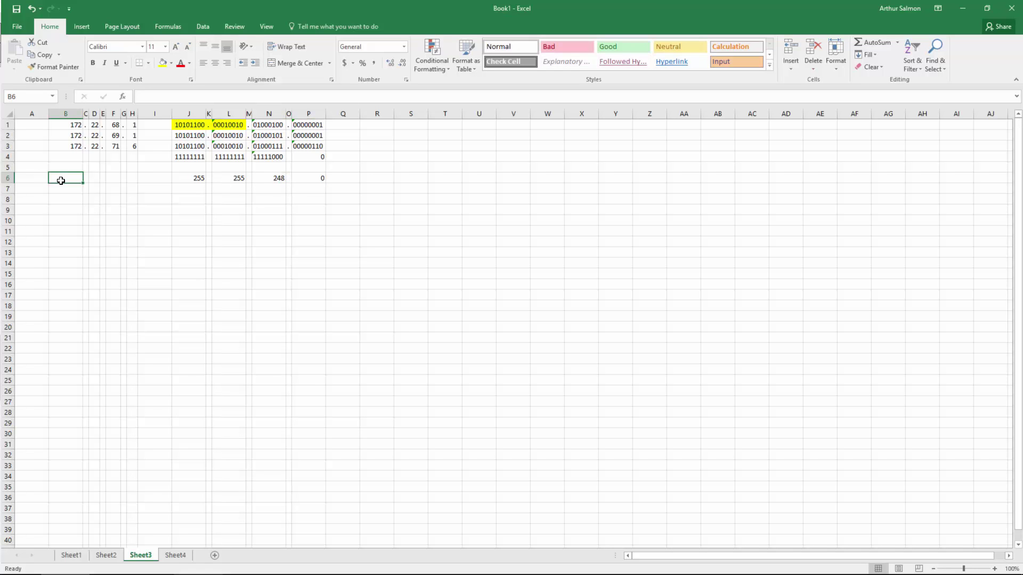
{"action": "type", "text": "172"}
{"action": "key", "text": "Tab"}
{"action": "type", "text": "."}
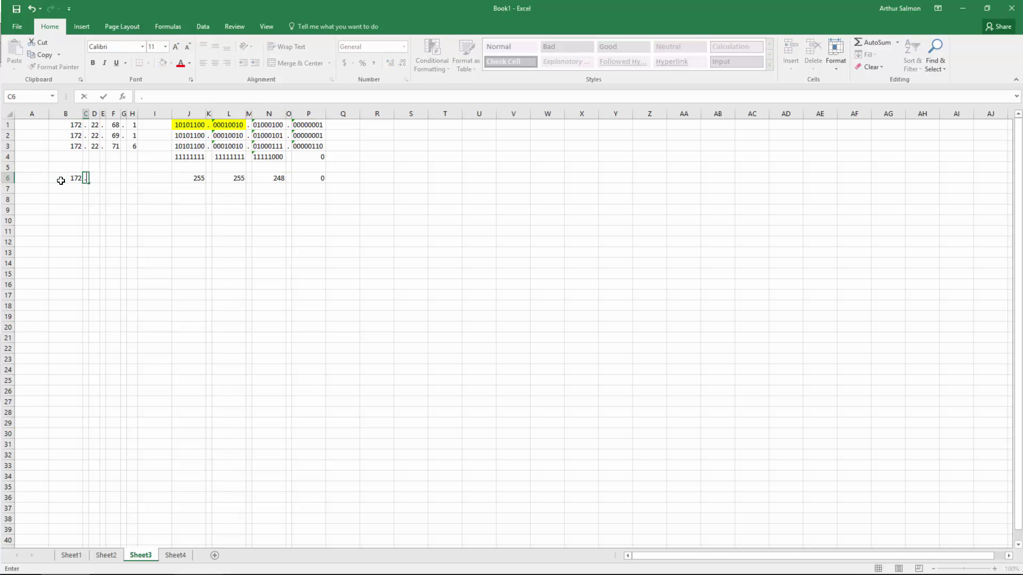
{"action": "key", "text": "Tab"}
{"action": "type", "text": "22"}
{"action": "key", "text": "Tab"}
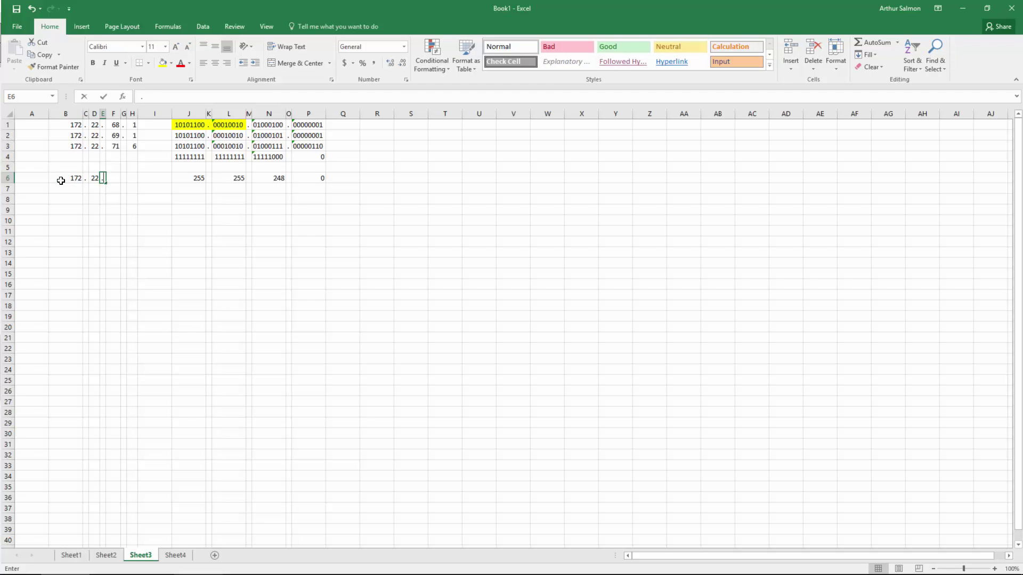
{"action": "type", "text": "."}
Complete the summary network with 68 in F6, a dot in G6 and 0 in H6.
{"action": "key", "text": "Tab"}
{"action": "type", "text": "68"}
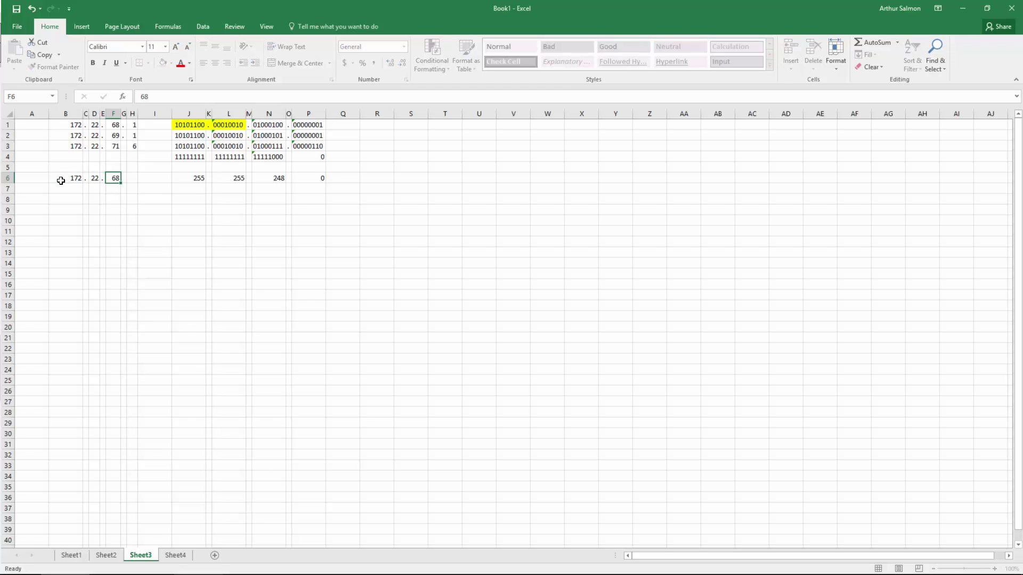
{"action": "key", "text": "Tab"}
{"action": "type", "text": "."}
{"action": "key", "text": "Tab"}
{"action": "type", "text": "0"}
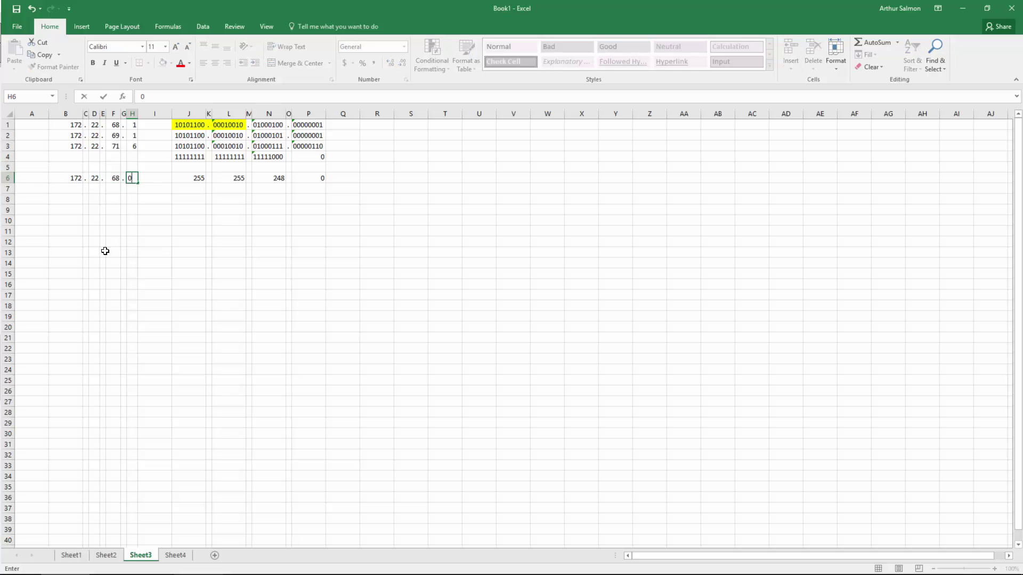
Highlight the summary network and mask row B6:P6 in yellow.
{"action": "left_click", "coordinate": [189, 252]}
{"action": "left_click_drag", "start_coordinate": [77, 184], "coordinate": [317, 179]}
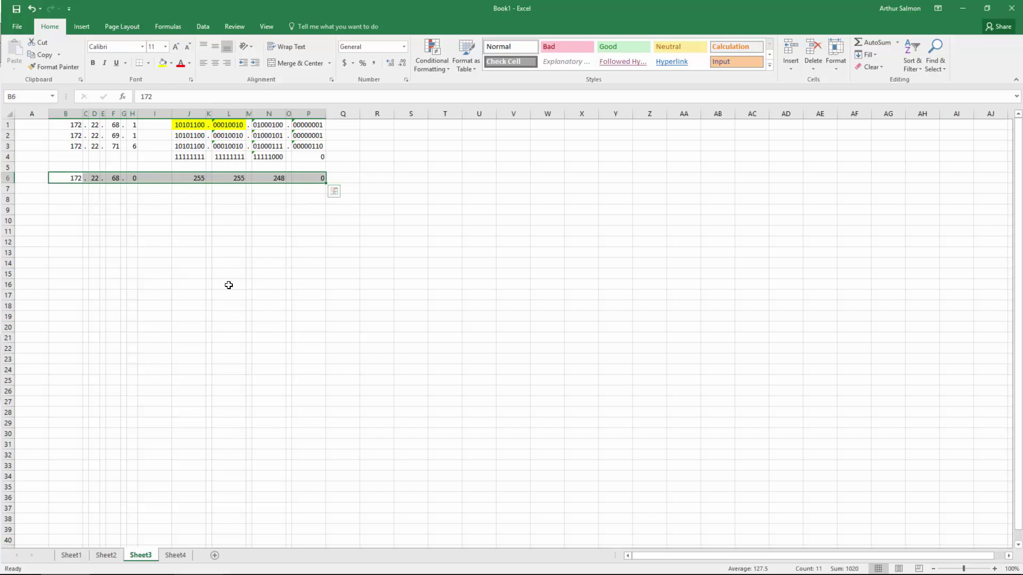
{"action": "left_click", "coordinate": [158, 63]}
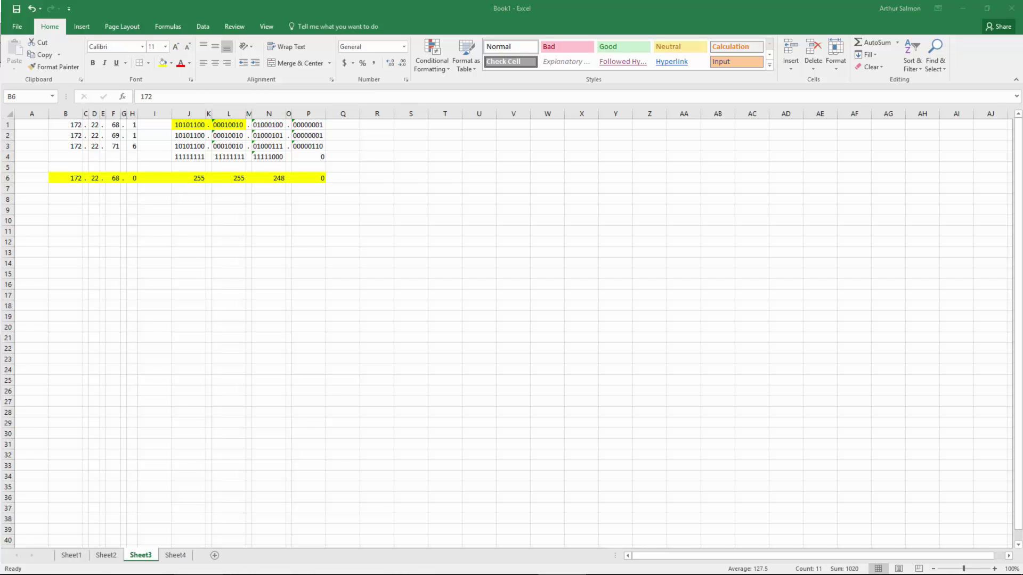
Highlight the matching first two binary octets in J1:M1 of Sheet4 in yellow.
{"action": "left_click", "coordinate": [175, 555]}
{"action": "left_click", "coordinate": [257, 296]}
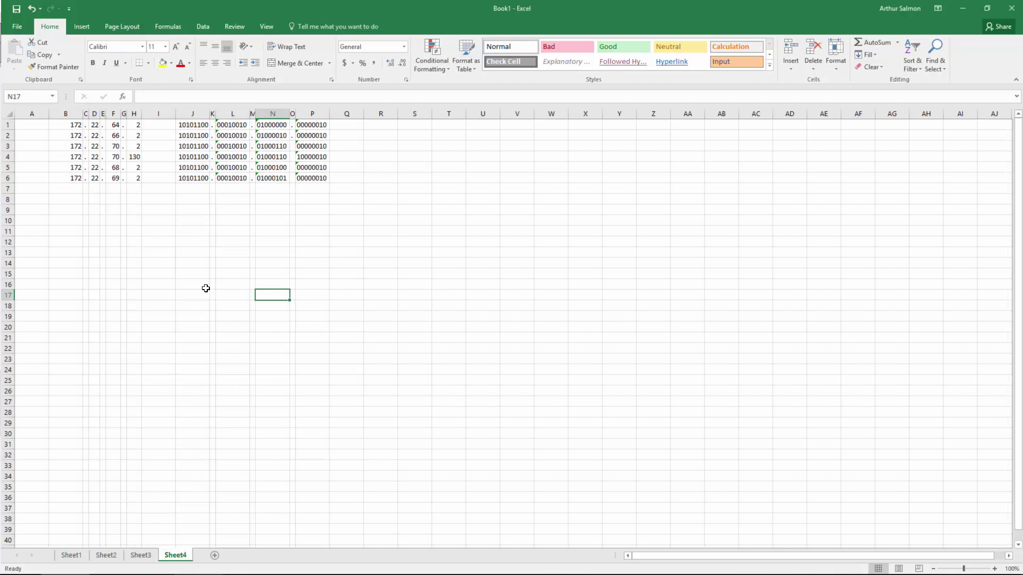
{"action": "left_click_drag", "start_coordinate": [193, 125], "coordinate": [252, 126]}
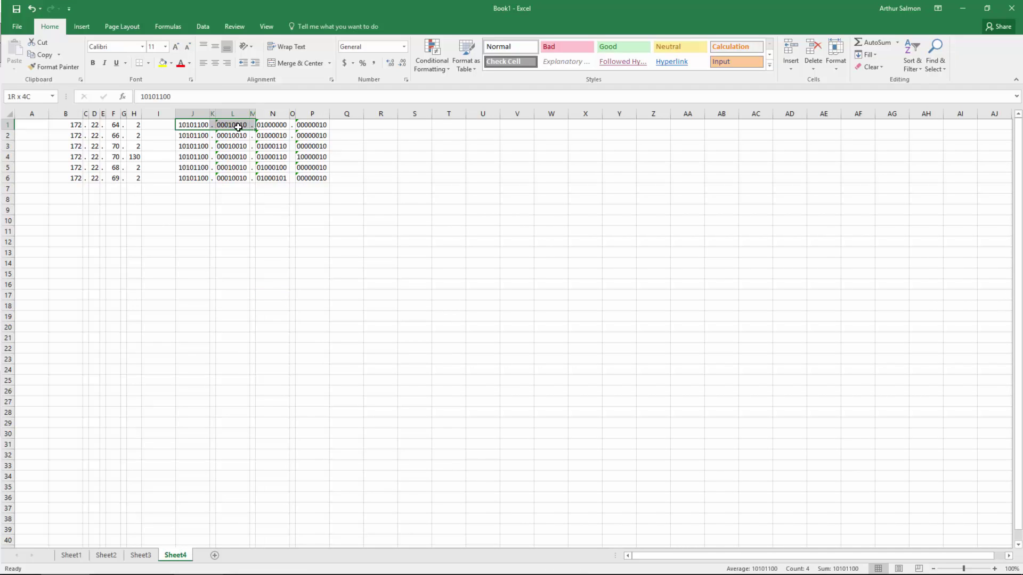
{"action": "left_click", "coordinate": [163, 66]}
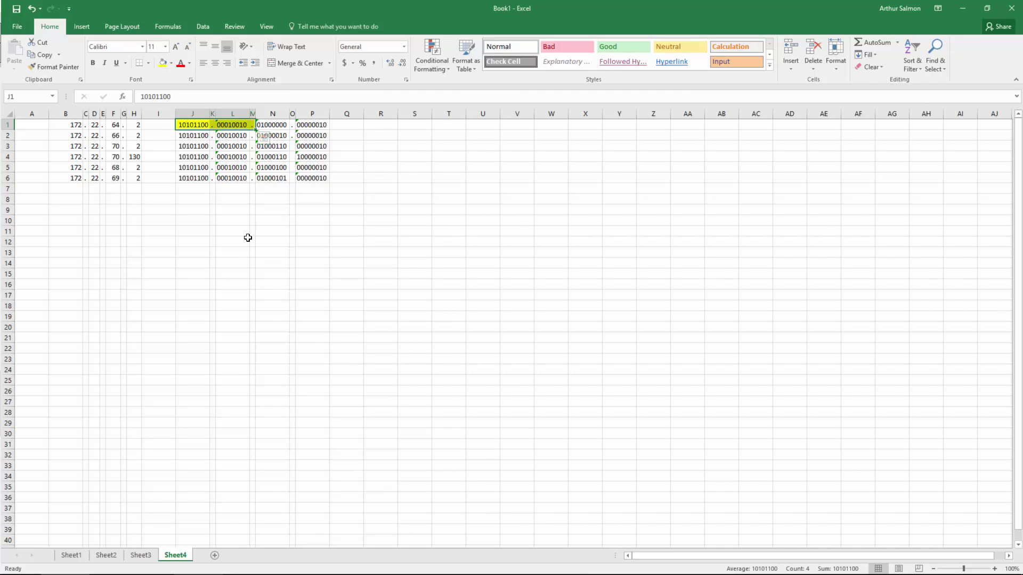
Compare the third octets in N1:N6, and enter the binary mask octets 11111000 in N7 and 00000000 as text in P7.
{"action": "left_click_drag", "start_coordinate": [277, 127], "coordinate": [258, 180]}
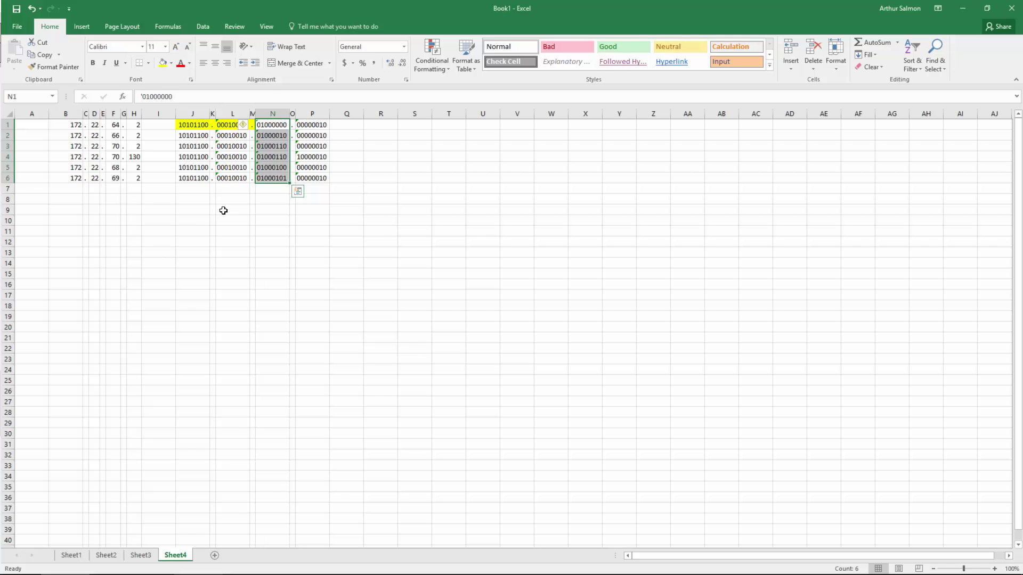
{"action": "left_click", "coordinate": [265, 189]}
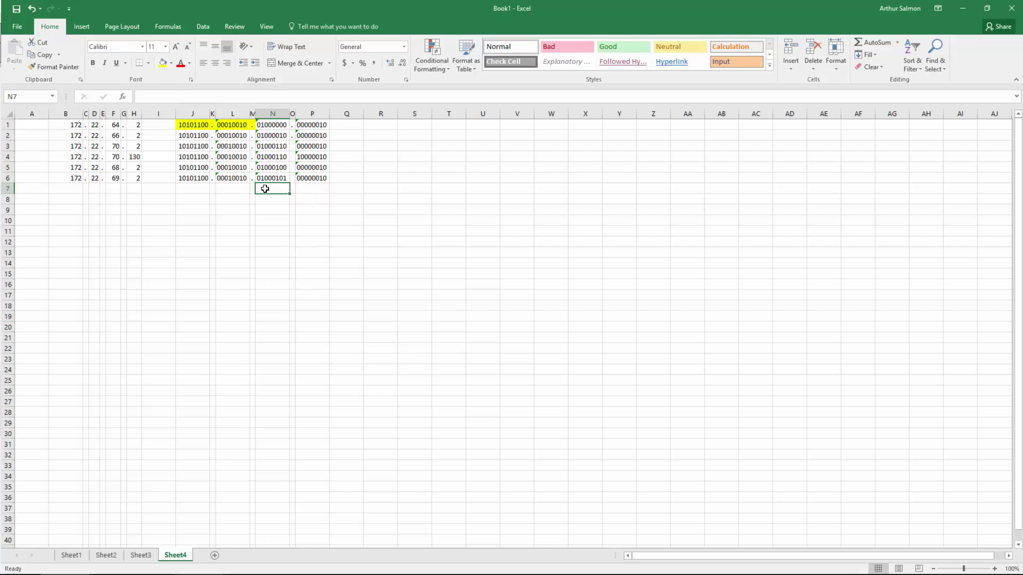
{"action": "type", "text": "11"}
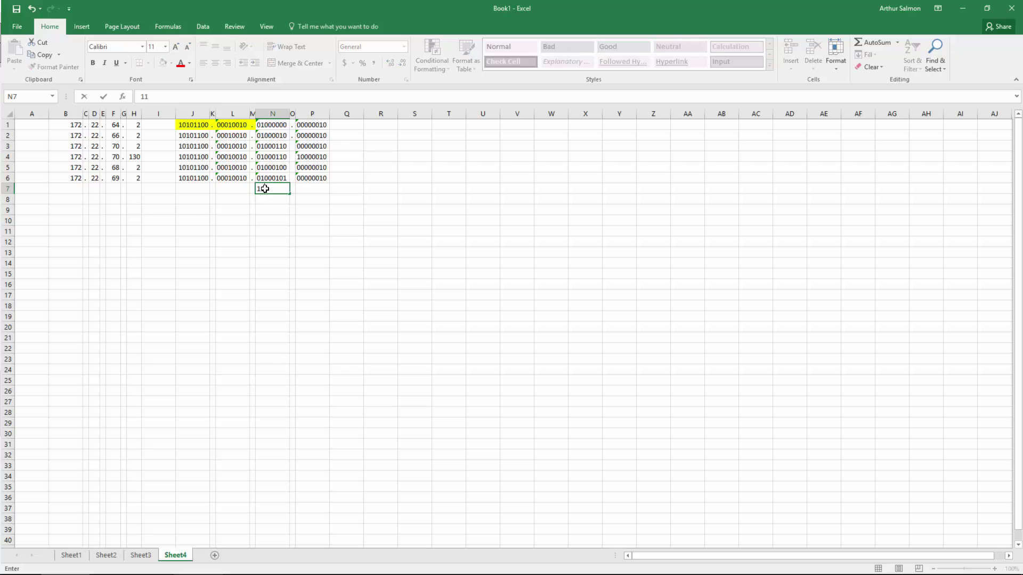
{"action": "type", "text": "111000"}
{"action": "left_click", "coordinate": [309, 188]}
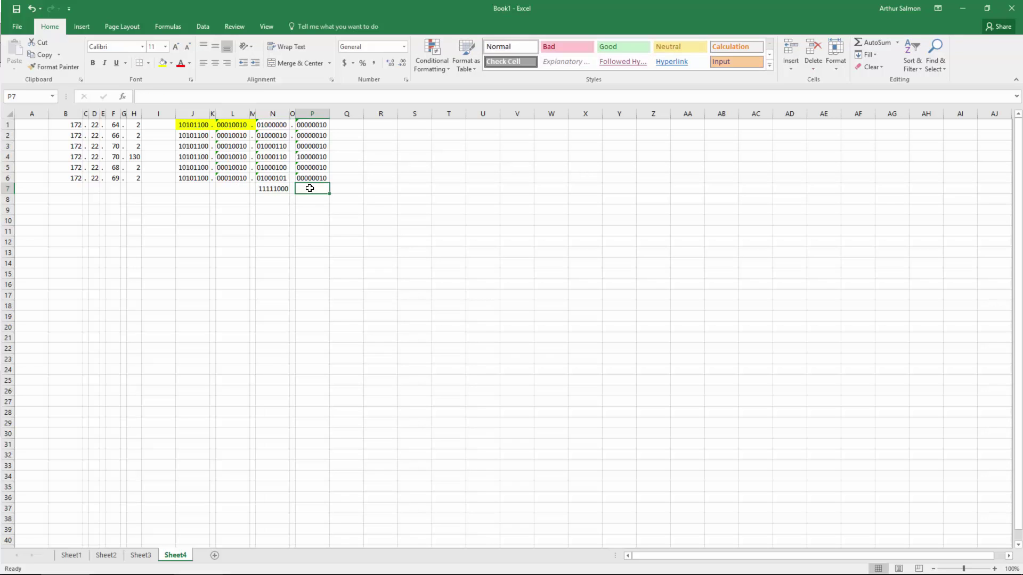
{"action": "type", "text": "'0"}
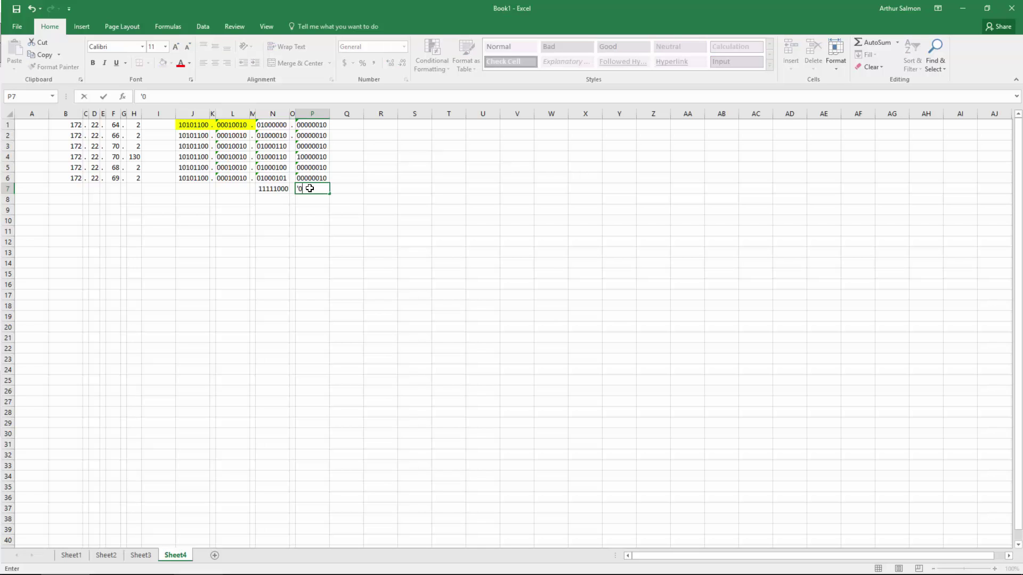
{"action": "type", "text": "0000000"}
{"action": "key", "text": "Return"}
Enter 11111111 as the first two binary mask octets in J7 and L7.
{"action": "left_click", "coordinate": [199, 198]}
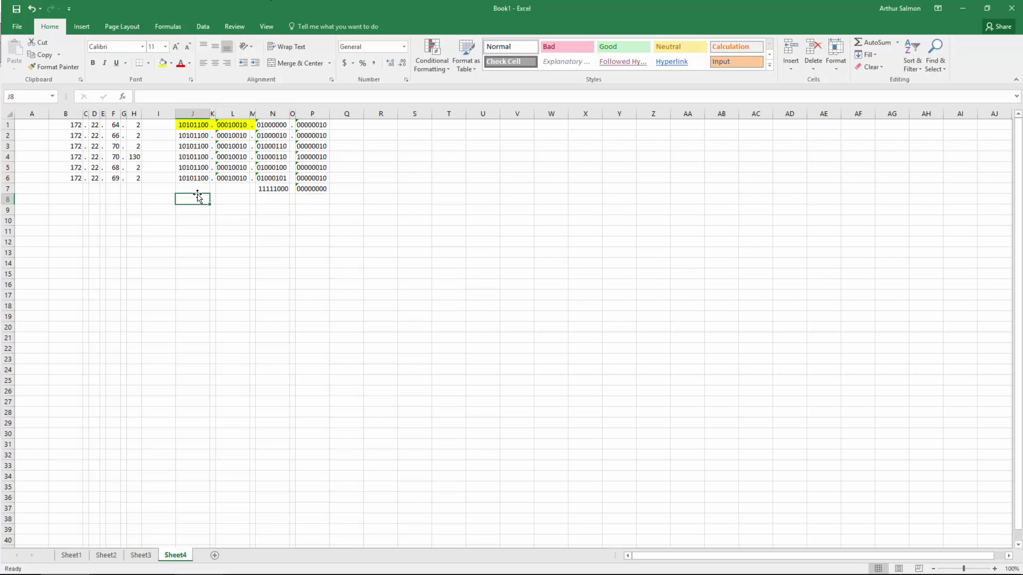
{"action": "left_click", "coordinate": [201, 187]}
{"action": "type", "text": "11111111"}
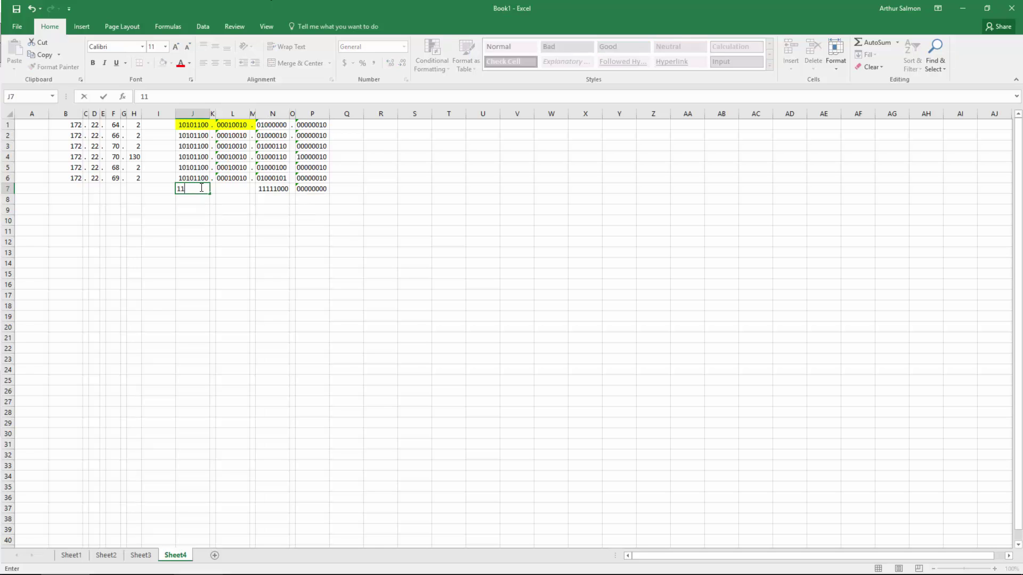
{"action": "left_click", "coordinate": [234, 189]}
{"action": "type", "text": "11"}
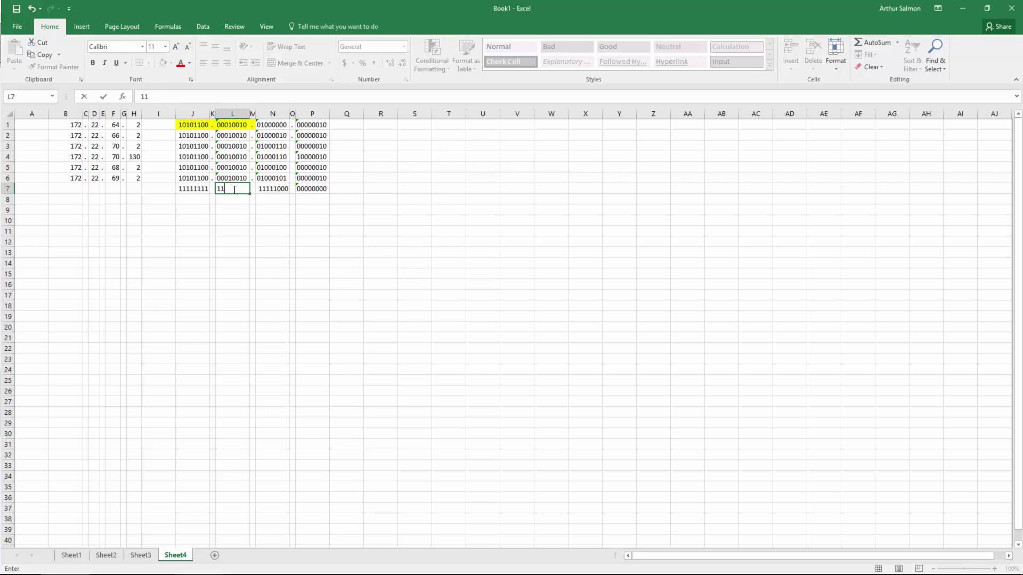
{"action": "type", "text": "111111"}
Enter the decimal summary mask 255, 255, 248 and 0 in J10, L10, N10 and P10 of Sheet4.
{"action": "left_click", "coordinate": [188, 218]}
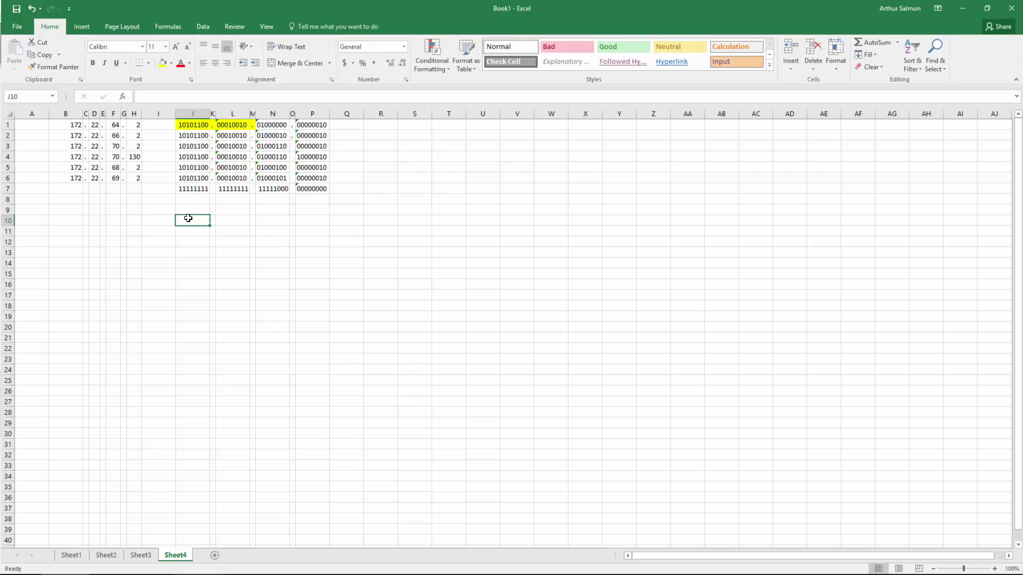
{"action": "type", "text": "255"}
{"action": "left_click", "coordinate": [241, 223]}
{"action": "type", "text": "255"}
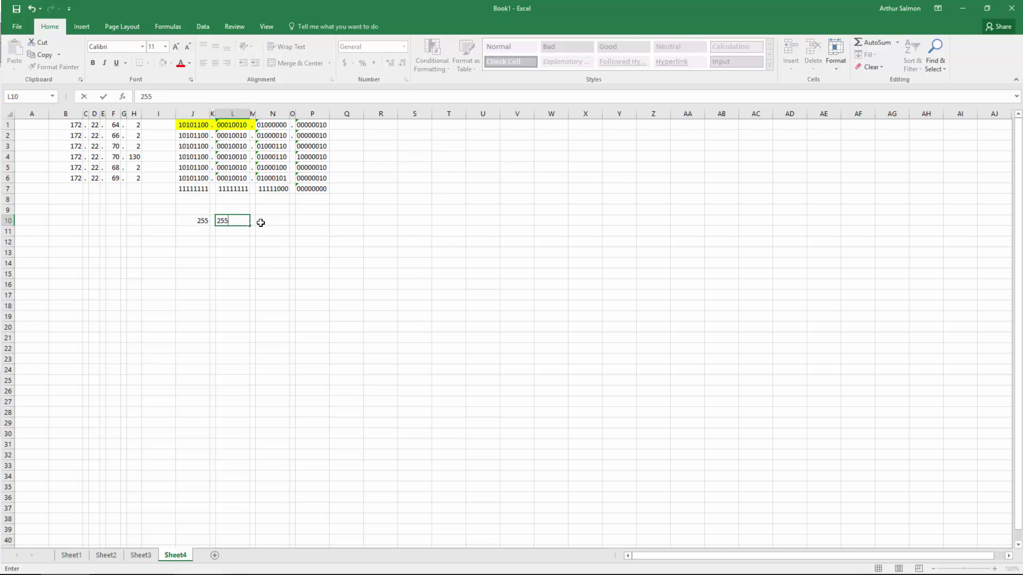
{"action": "left_click", "coordinate": [266, 222]}
{"action": "type", "text": "248"}
{"action": "left_click", "coordinate": [318, 225]}
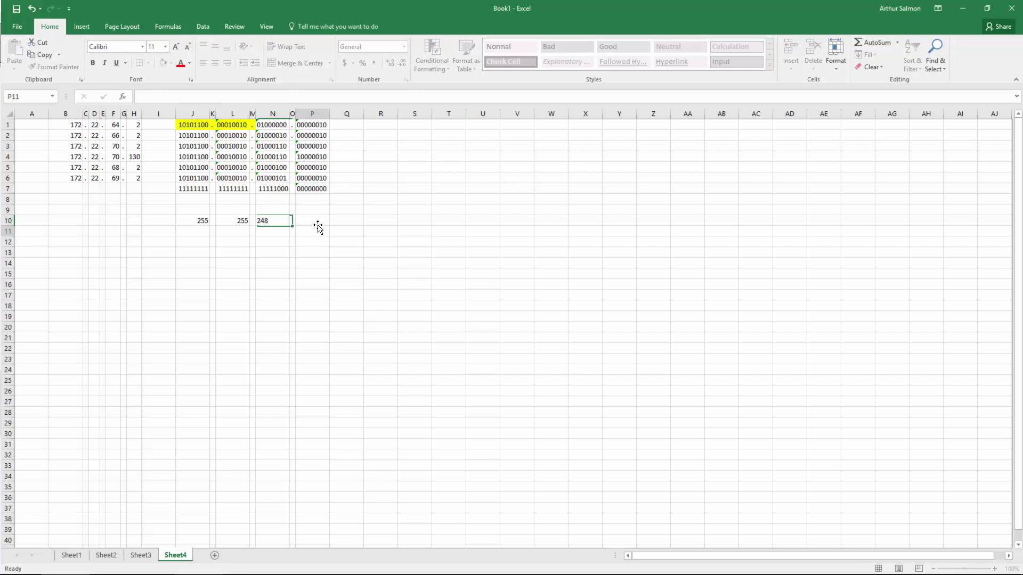
{"action": "type", "text": "0"}
Enter the summary network 172.22.64.0 across B10:H10 with dots in separate cells, and highlight B10:P10 in yellow.
{"action": "left_click", "coordinate": [72, 218]}
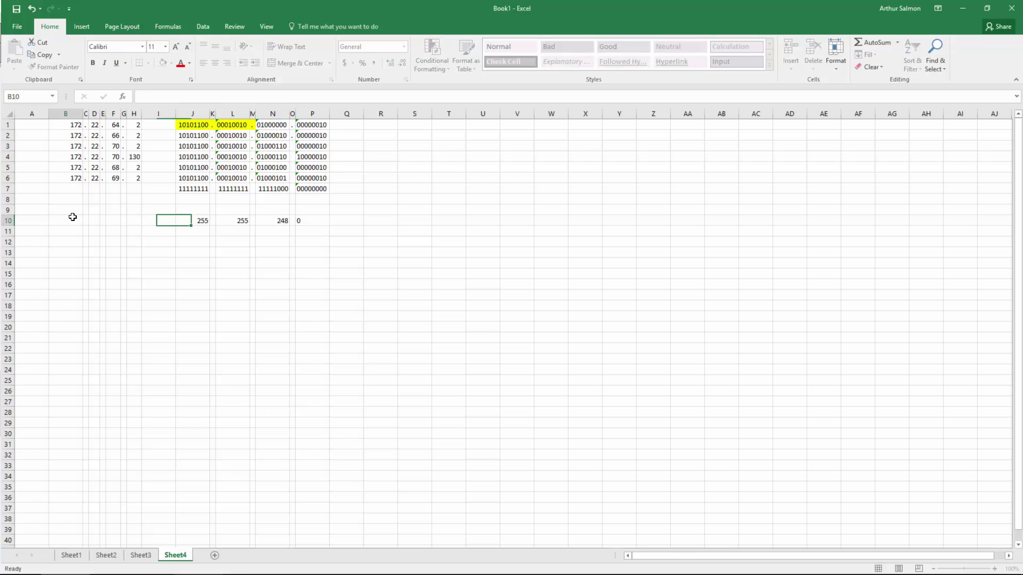
{"action": "type", "text": "172"}
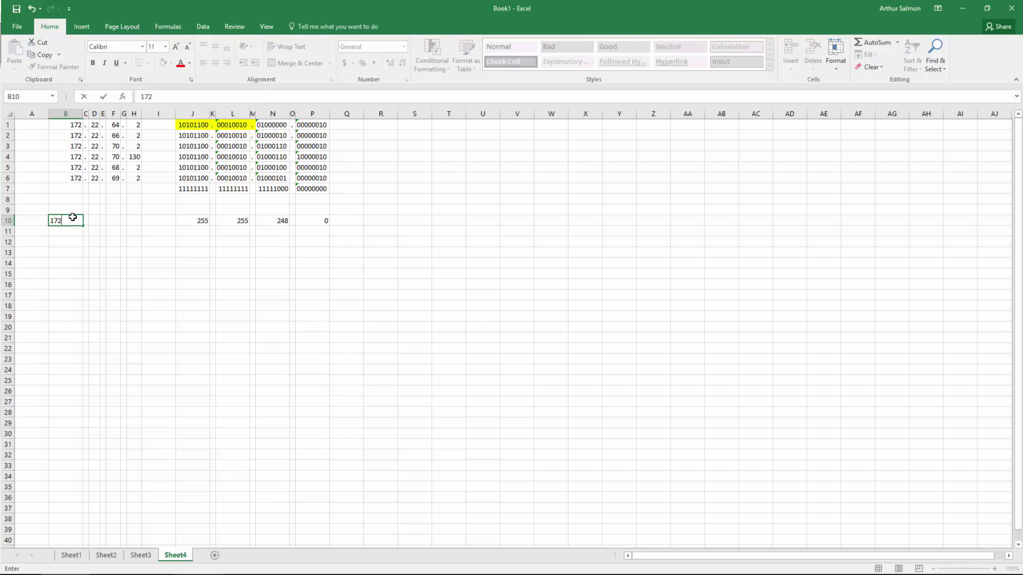
{"action": "key", "text": "Tab"}
{"action": "type", "text": "."}
{"action": "key", "text": "Tab"}
{"action": "type", "text": "22"}
{"action": "key", "text": "Tab"}
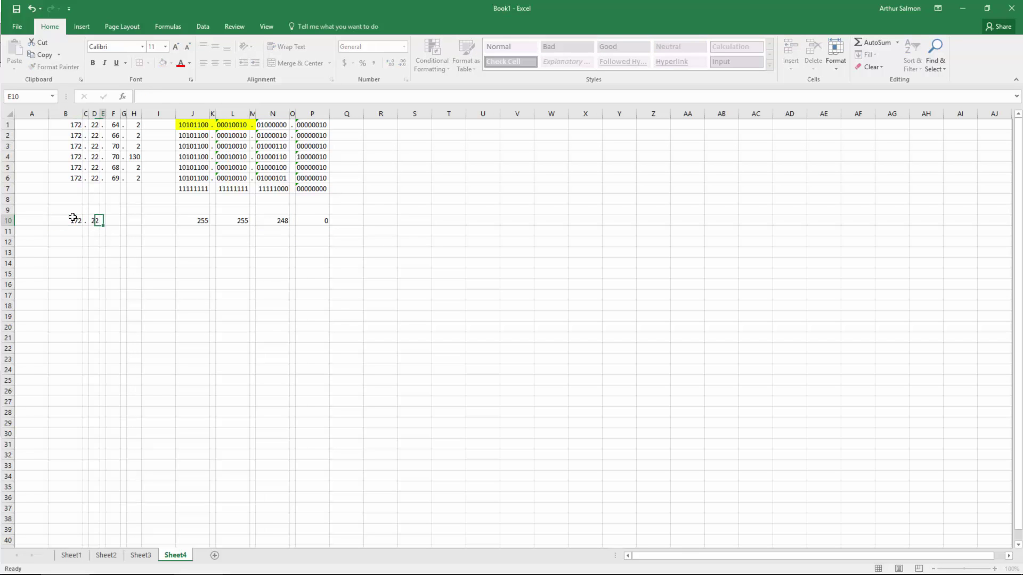
{"action": "type", "text": "."}
{"action": "key", "text": "Tab"}
{"action": "type", "text": "64"}
{"action": "key", "text": "Tab"}
{"action": "type", "text": "."}
{"action": "key", "text": "Tab"}
{"action": "type", "text": "0"}
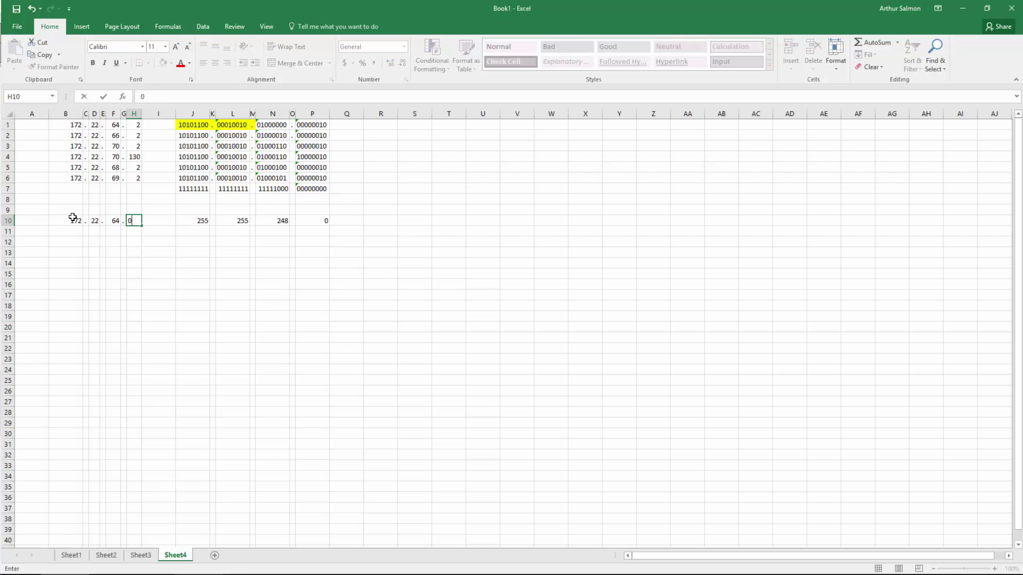
{"action": "key", "text": "Return"}
{"action": "left_click_drag", "start_coordinate": [65, 221], "coordinate": [324, 220]}
{"action": "left_click", "coordinate": [162, 63]}
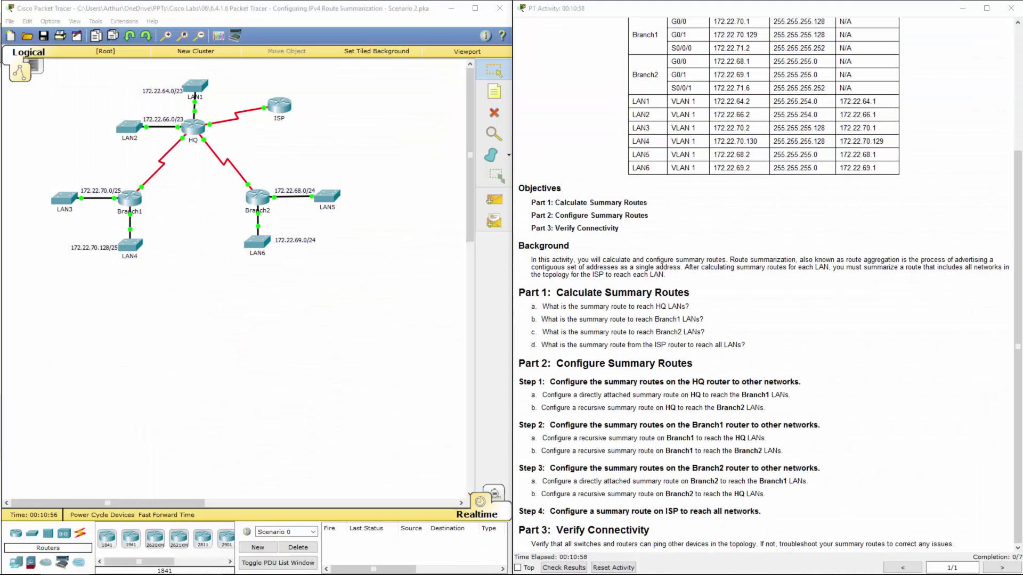
Switch to Packet Tracer, review the Part 1 and Part 2 instructions, and enter global configuration mode in the HQ router's command line.
{"action": "left_click_drag", "start_coordinate": [544, 303], "coordinate": [758, 344]}
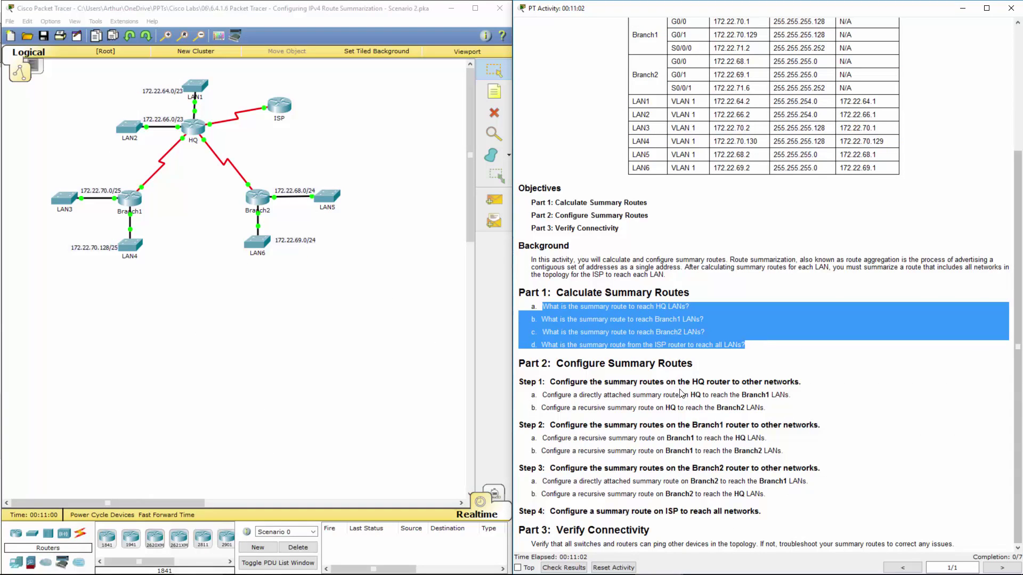
{"action": "left_click_drag", "start_coordinate": [655, 395], "coordinate": [731, 395]}
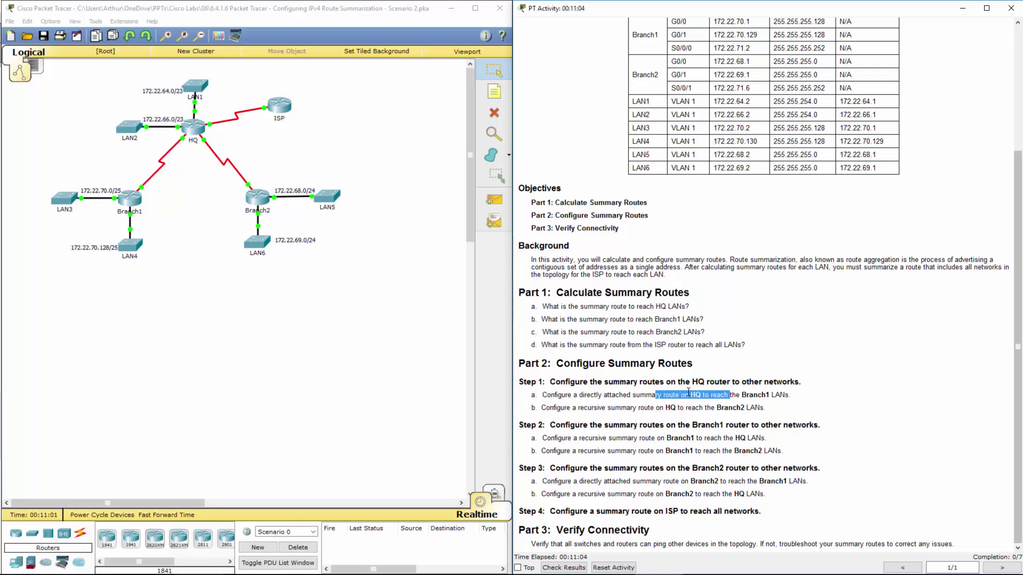
{"action": "left_click", "coordinate": [597, 395]}
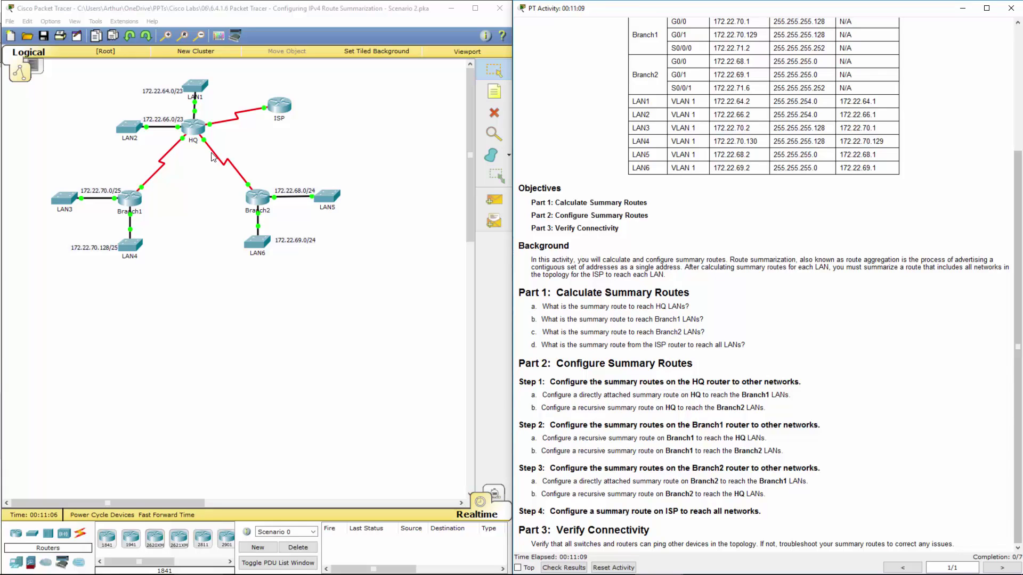
{"action": "left_click", "coordinate": [186, 131]}
{"action": "left_click", "coordinate": [426, 168]}
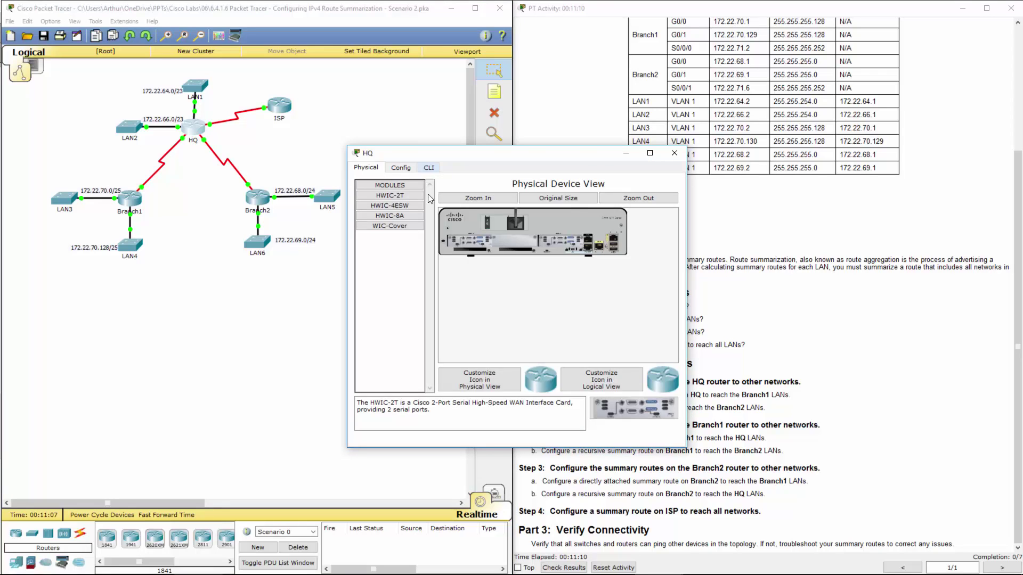
{"action": "key", "text": "Return"}
{"action": "key", "text": "Return"}
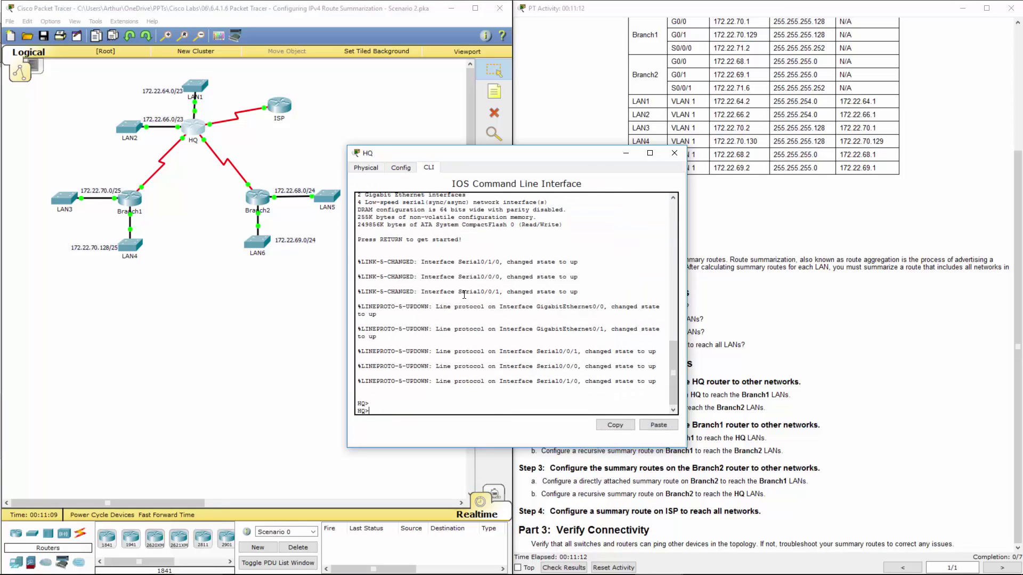
{"action": "type", "text": "en"}
{"action": "key", "text": "Return"}
{"action": "type", "text": "conf"}
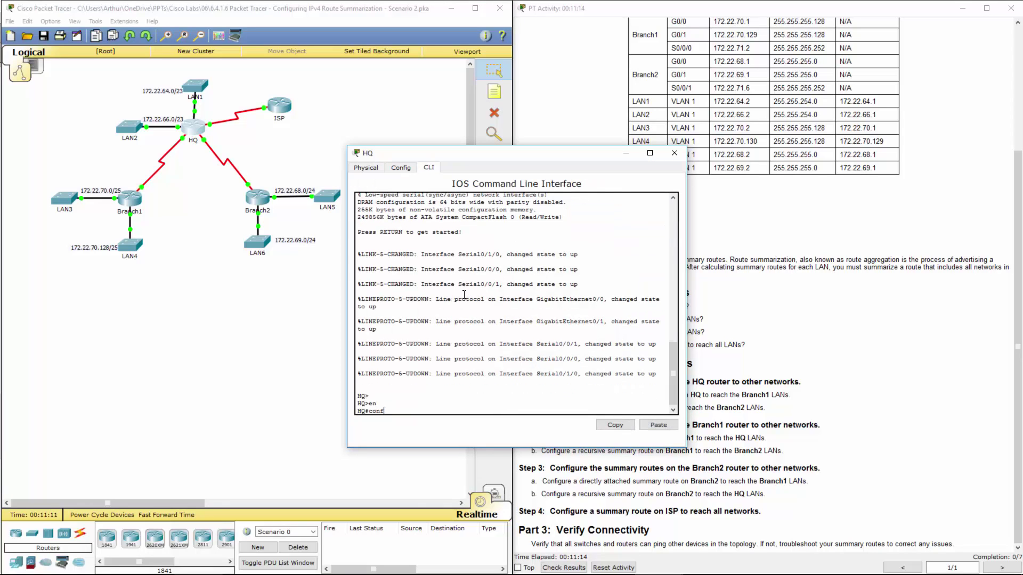
{"action": "type", "text": " t"}
{"action": "key", "text": "Return"}
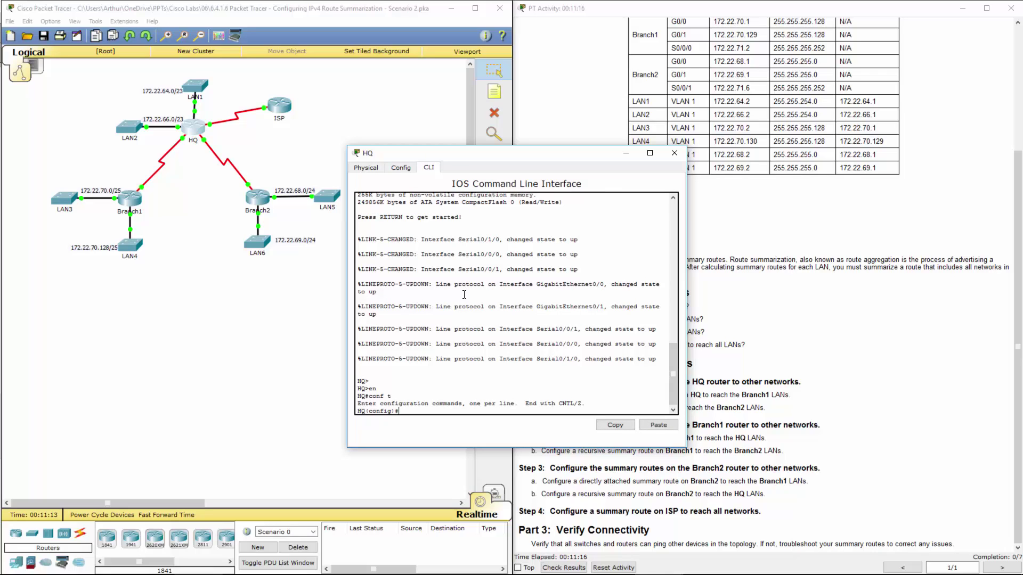
Try the static route 172.22.70.0 255.255.255.0 via s0/0/0 on HQ and begin a route to 172.22.68.0.
{"action": "type", "text": "ip route 172.22.70.0 255.255.255.0 s0/0/0"}
{"action": "key", "text": "Return"}
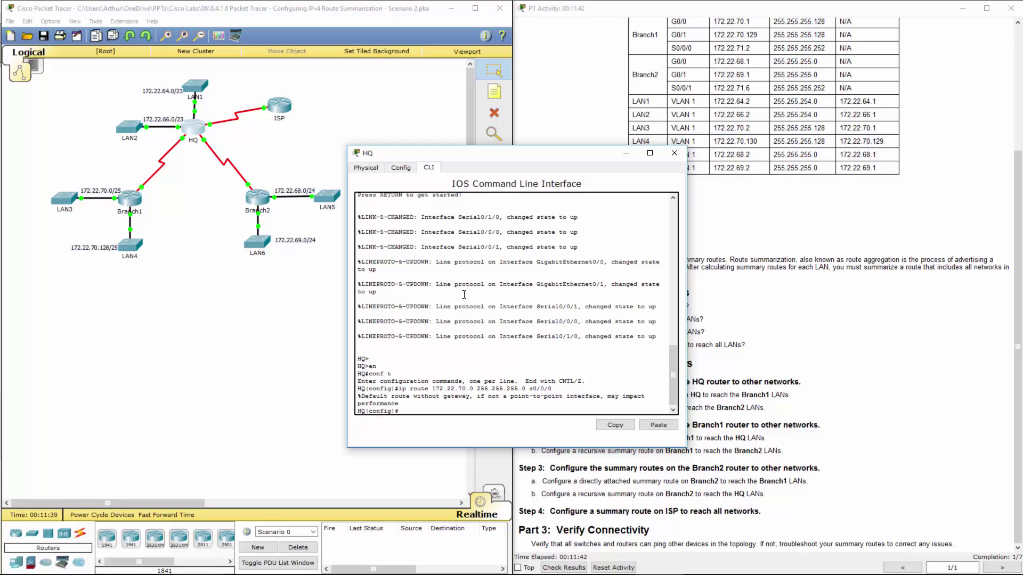
{"action": "type", "text": "ip route 172.22.68.0 255.255."}
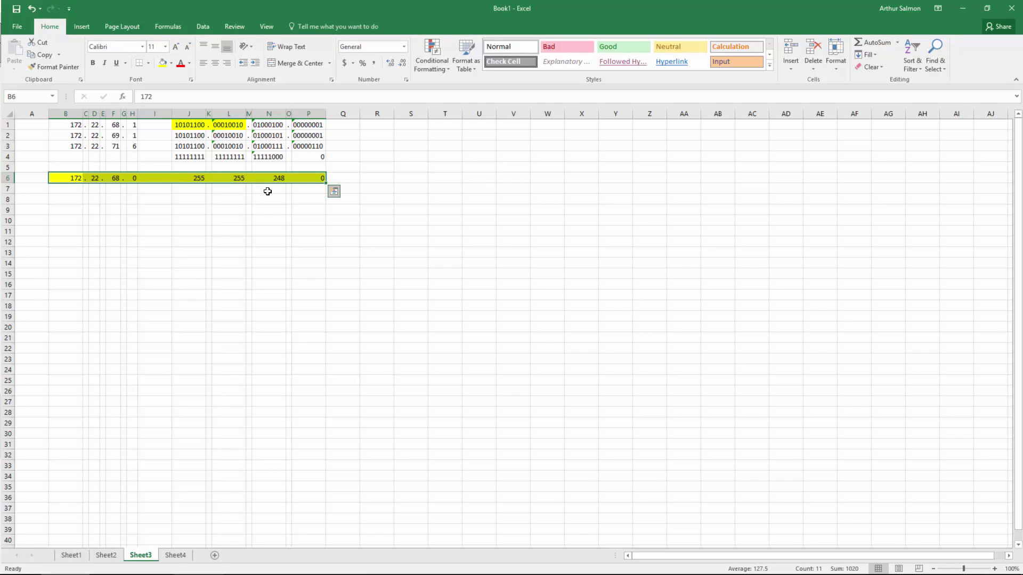
Compare the third octets in N1:N3 of Sheet3 in Excel, and correct the binary mask octet in N4 to 11111100.
{"action": "left_click", "coordinate": [272, 156]}
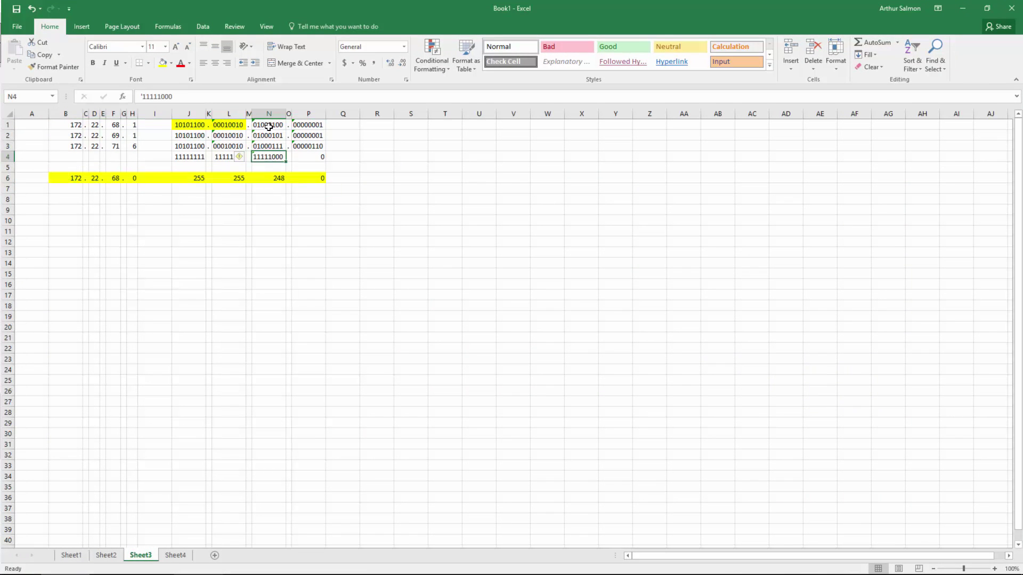
{"action": "left_click_drag", "start_coordinate": [268, 127], "coordinate": [268, 146]}
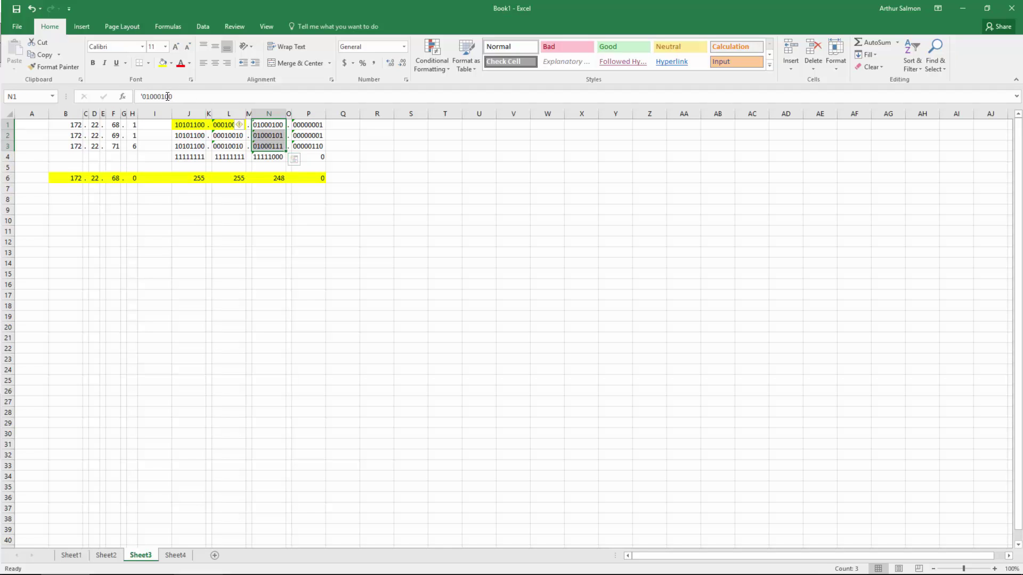
{"action": "left_click", "coordinate": [270, 158]}
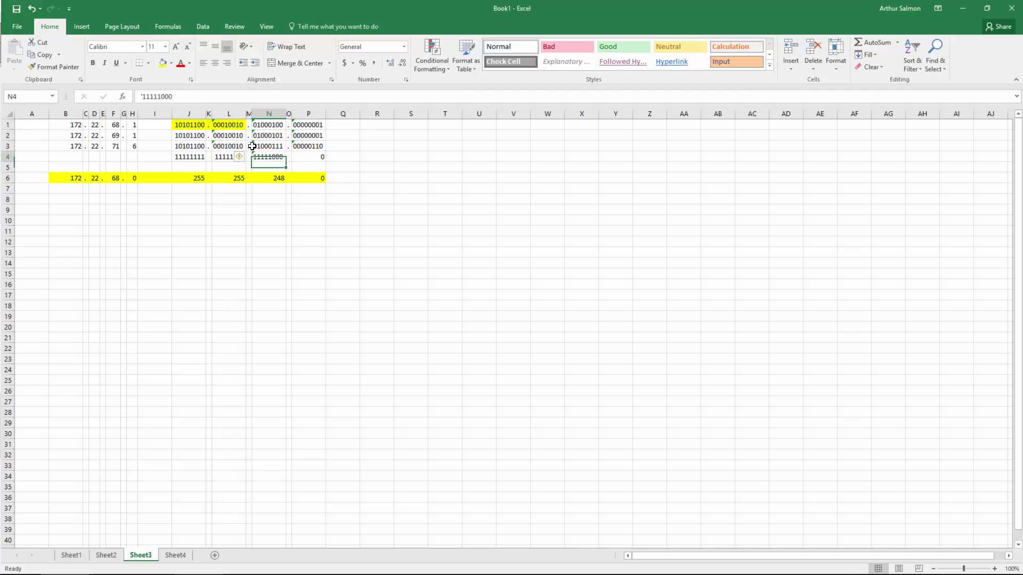
{"action": "left_click", "coordinate": [161, 96]}
{"action": "key", "text": "Delete"}
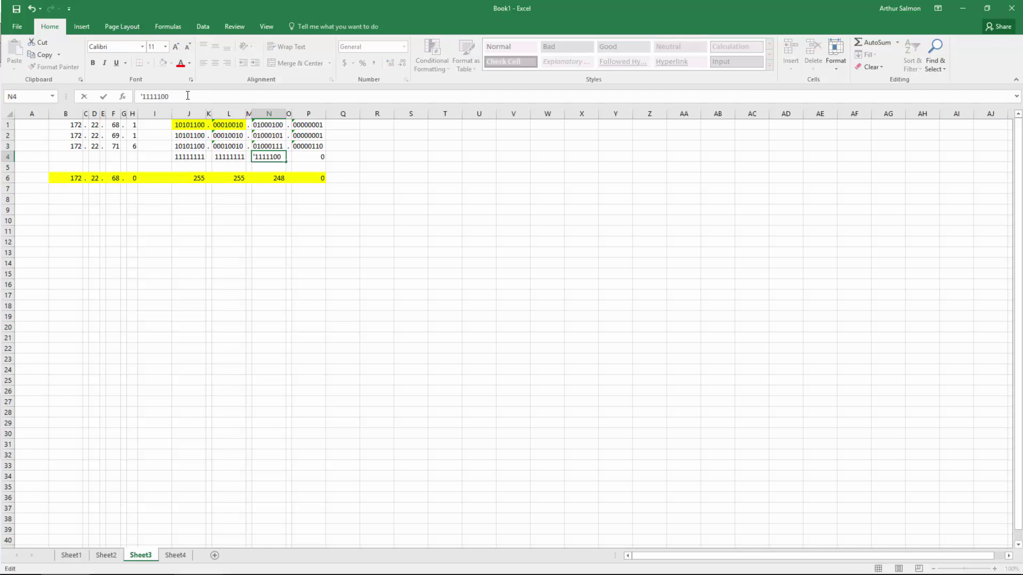
{"action": "type", "text": "1"}
{"action": "key", "text": "Return"}
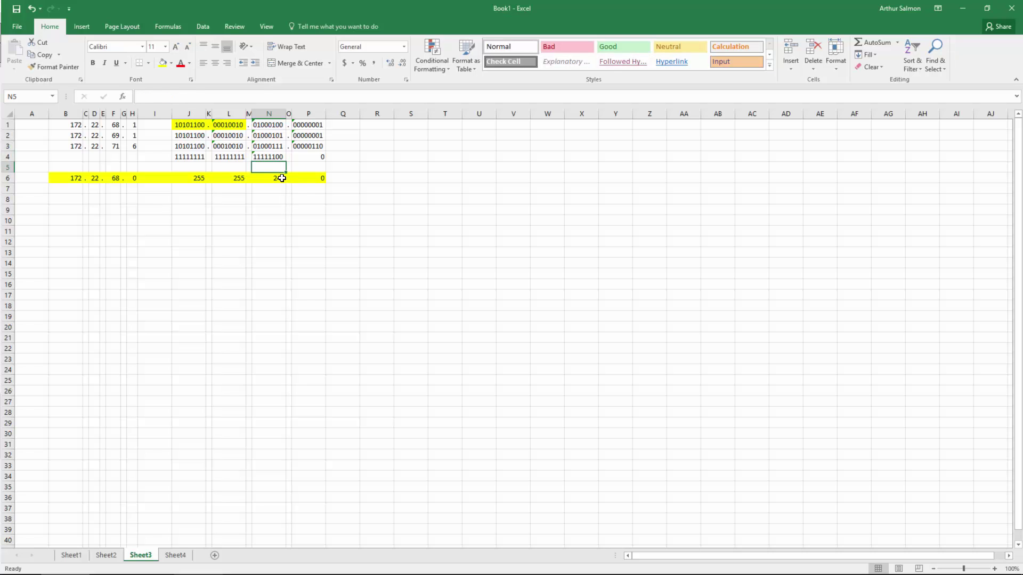
Set the third decimal mask octet in N6 of Sheet3 to 252.
{"action": "left_click", "coordinate": [278, 178]}
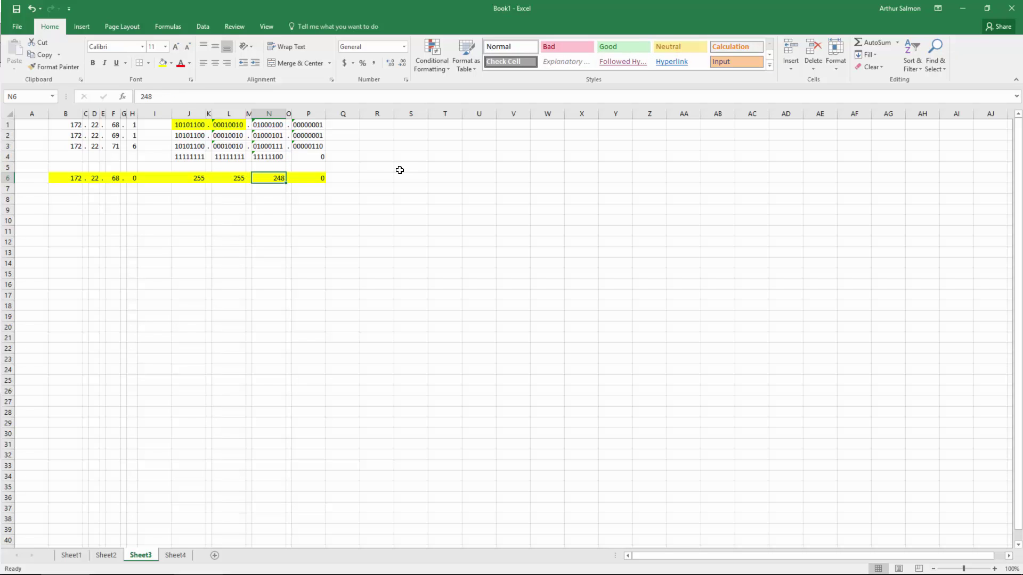
{"action": "type", "text": "252"}
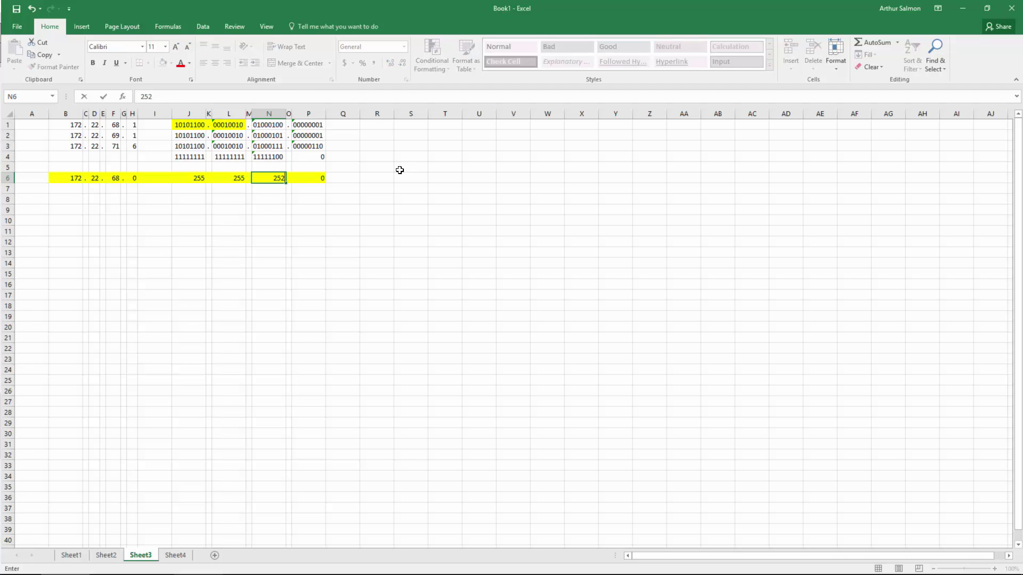
{"action": "key", "text": "Return"}
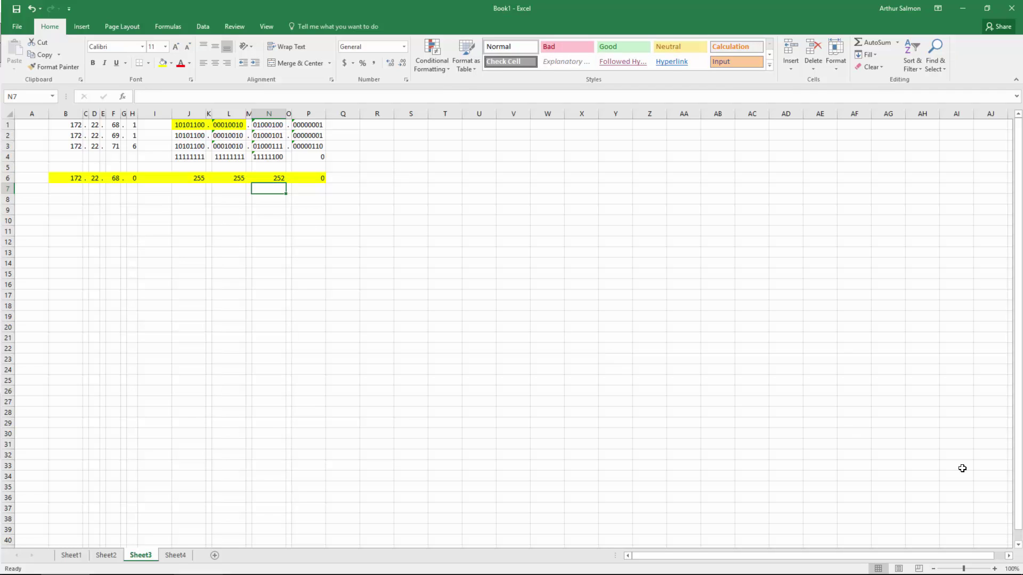
Check the third octets and summary masks on Sheet1 and Sheet2, and review the summary rows on Sheet3 and Sheet4.
{"action": "left_click", "coordinate": [71, 555]}
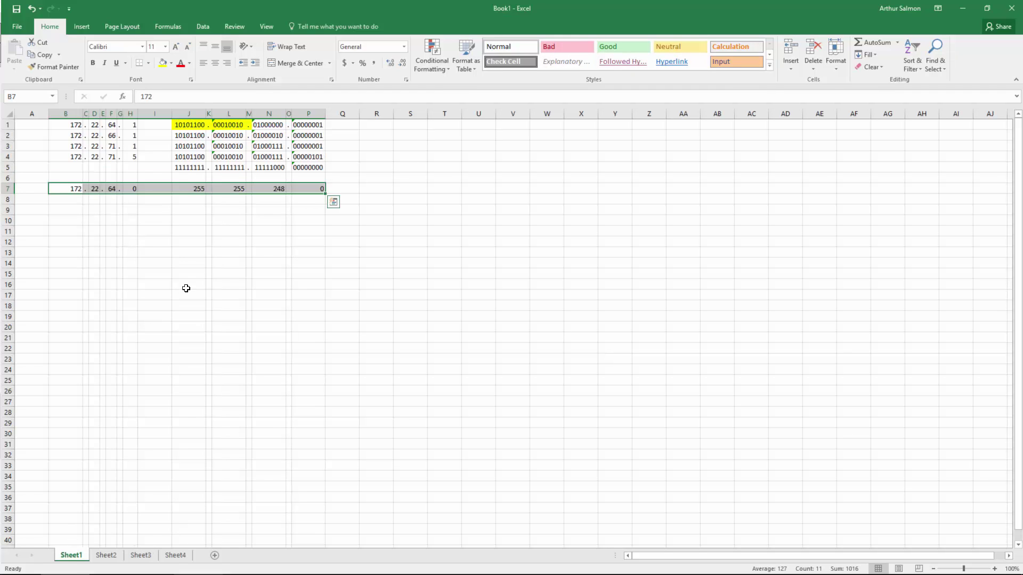
{"action": "left_click", "coordinate": [273, 128]}
{"action": "left_click", "coordinate": [270, 135]}
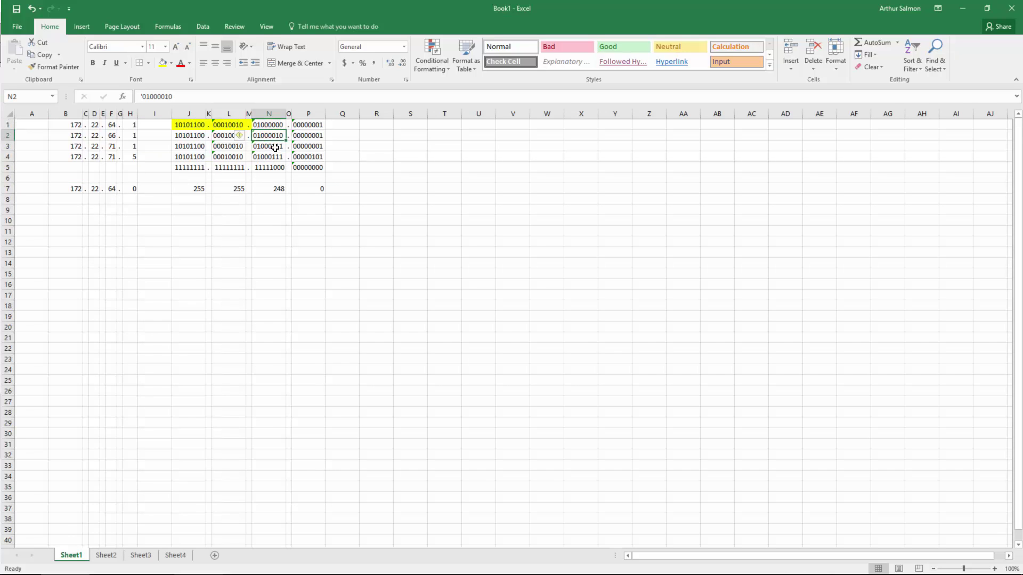
{"action": "left_click", "coordinate": [275, 147]}
{"action": "left_click", "coordinate": [272, 158]}
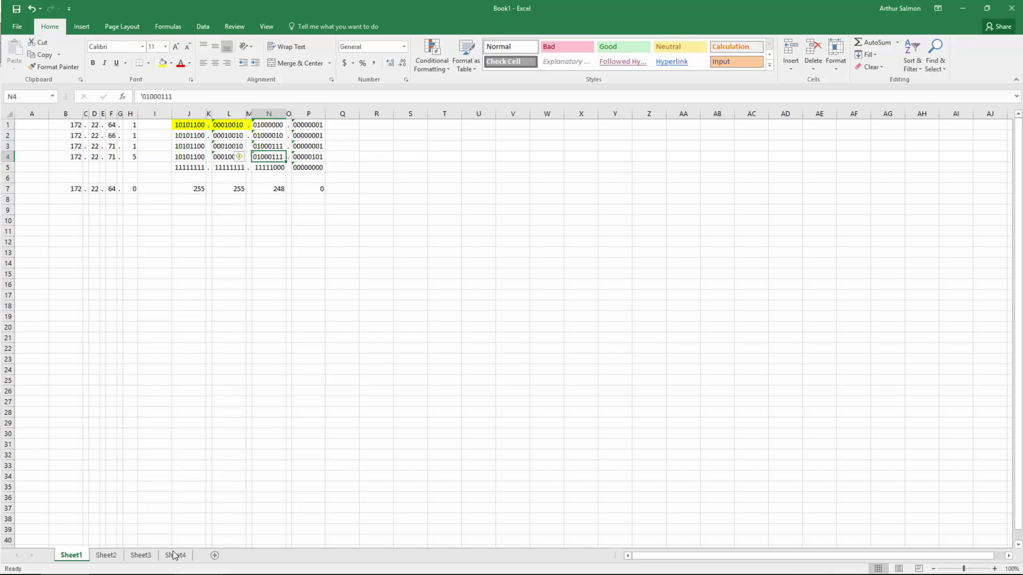
{"action": "left_click", "coordinate": [107, 557]}
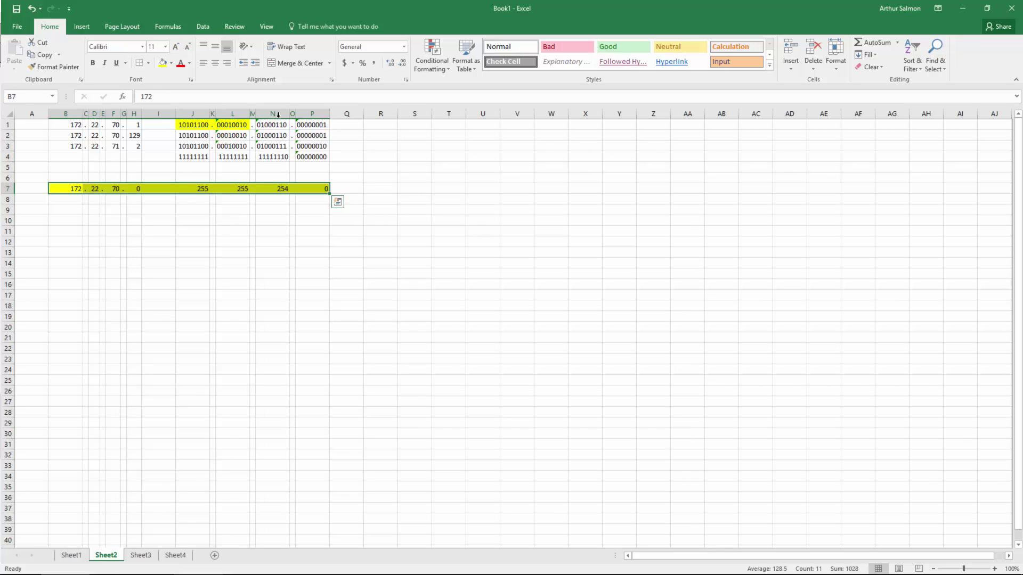
{"action": "left_click", "coordinate": [277, 157]}
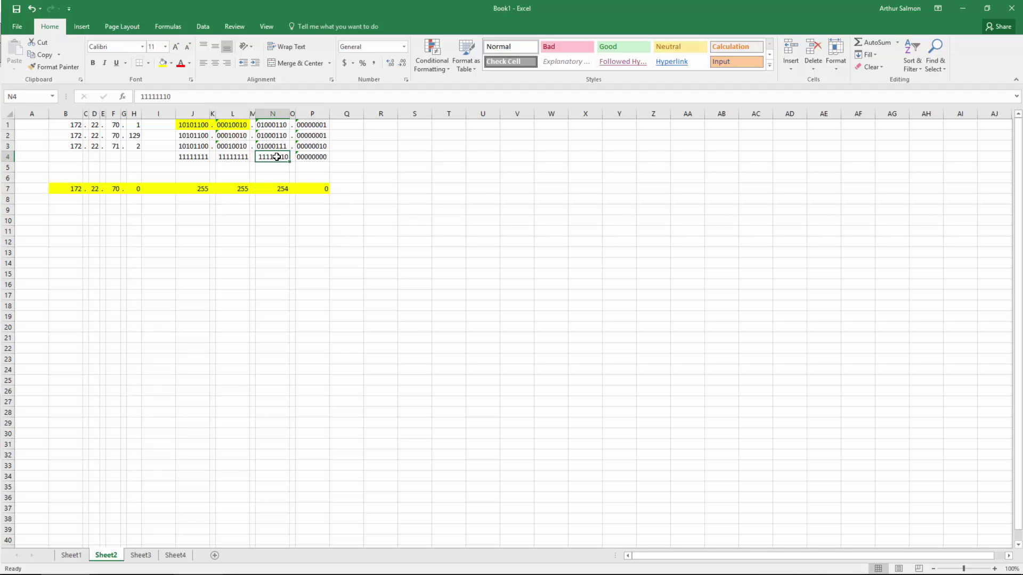
{"action": "left_click", "coordinate": [139, 555]}
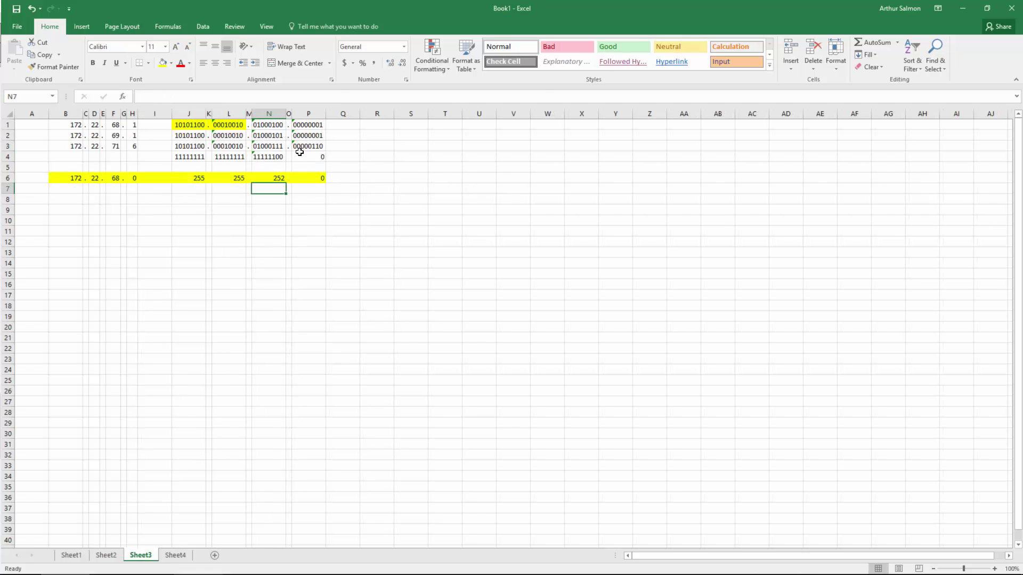
{"action": "left_click", "coordinate": [176, 556]}
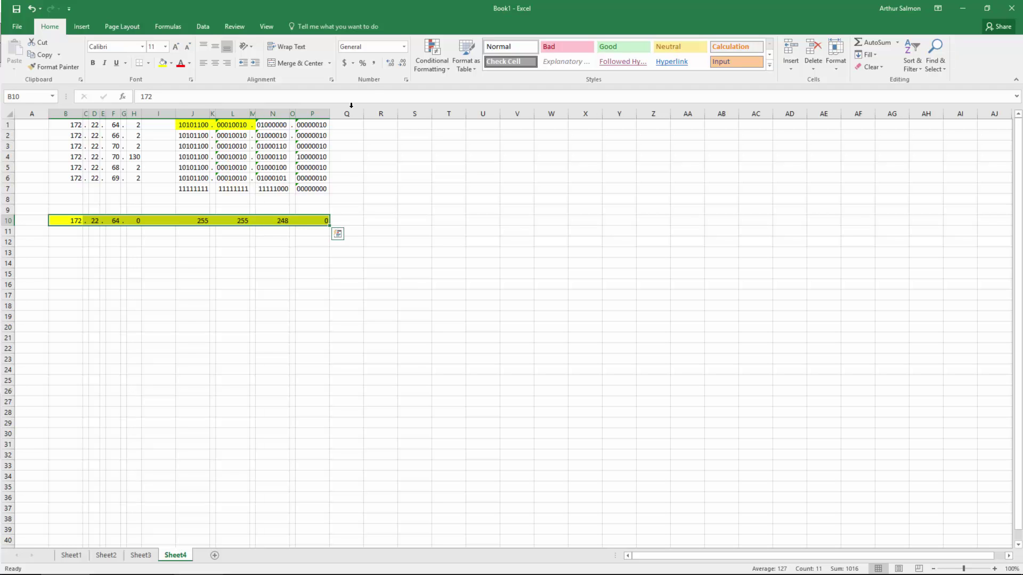
Switch back to Packet Tracer and remove the 172.22.70.0 255.255.255.0 s0/0/0 static route from HQ.
{"action": "key", "text": "super+Down"}
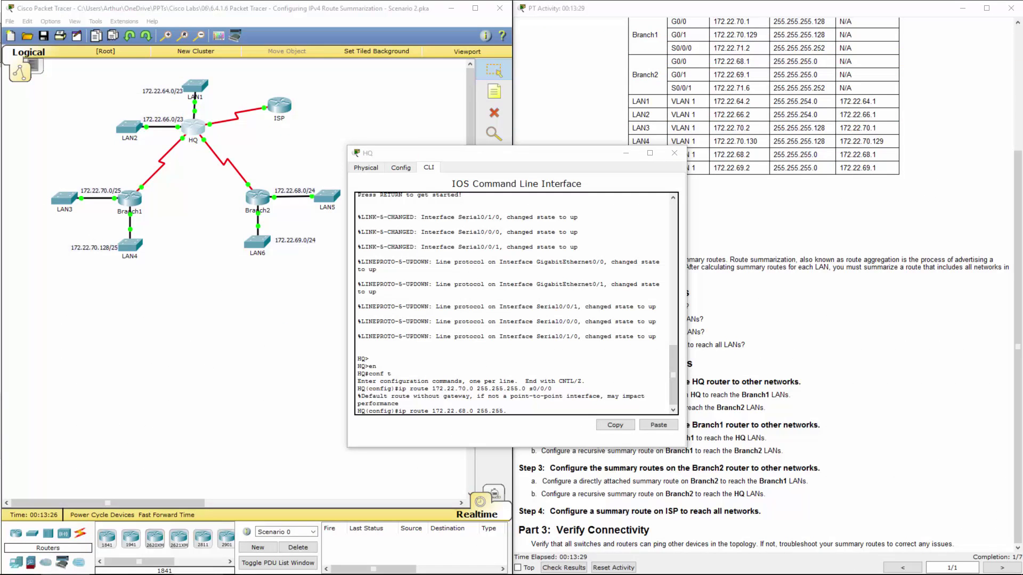
{"action": "left_click", "coordinate": [597, 355]}
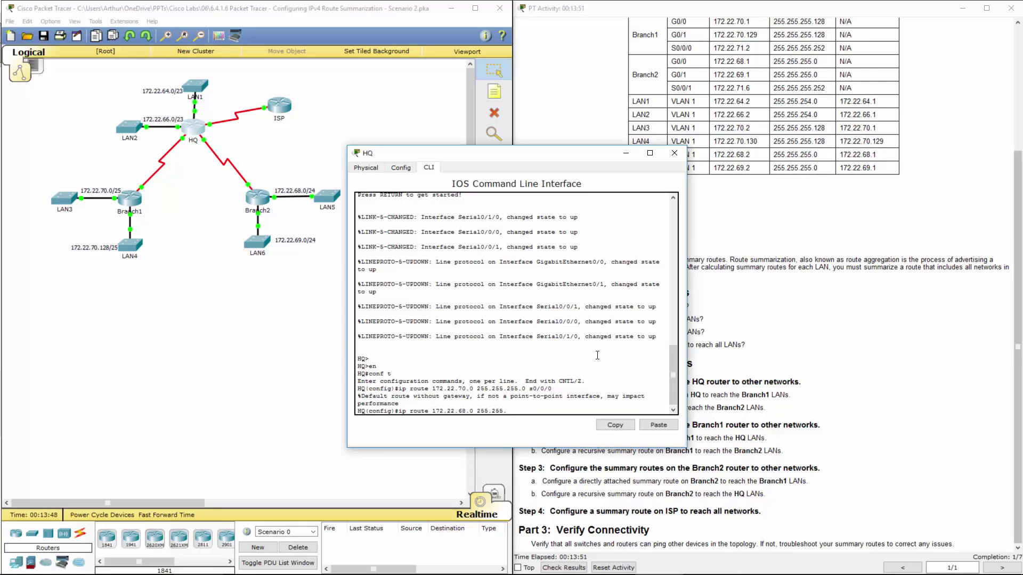
{"action": "key", "text": "Up"}
{"action": "key", "text": "ctrl+a"}
{"action": "type", "text": "no"}
{"action": "key", "text": "Return"}
Recall the 172.22.70.0 255.255.255.0 s0/0/0 route command on HQ and check the summary mask on Sheet2 in Excel, returning to the HQ console.
{"action": "key", "text": "Up"}
{"action": "key", "text": "Up"}
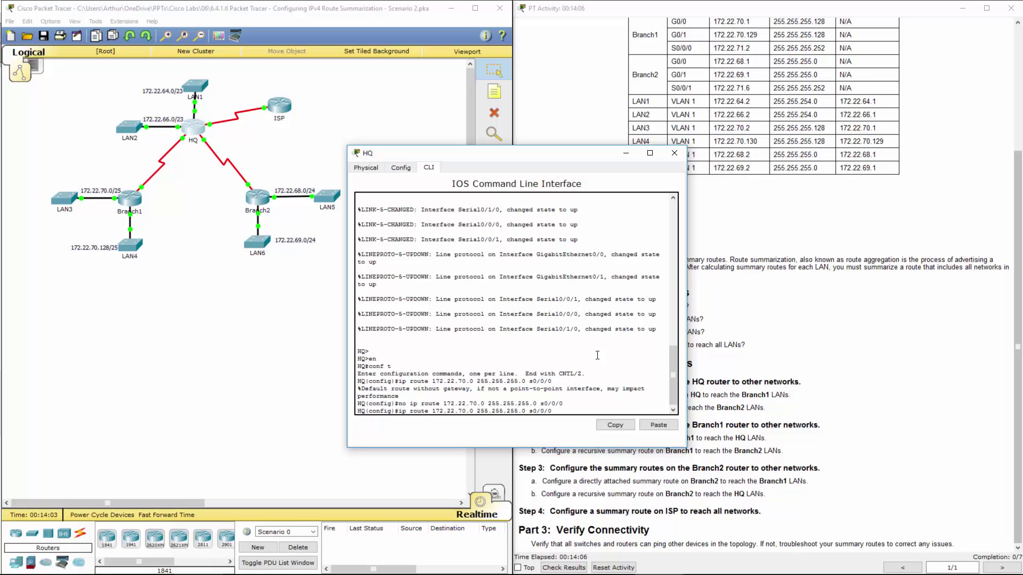
{"action": "key", "text": "alt+Tab"}
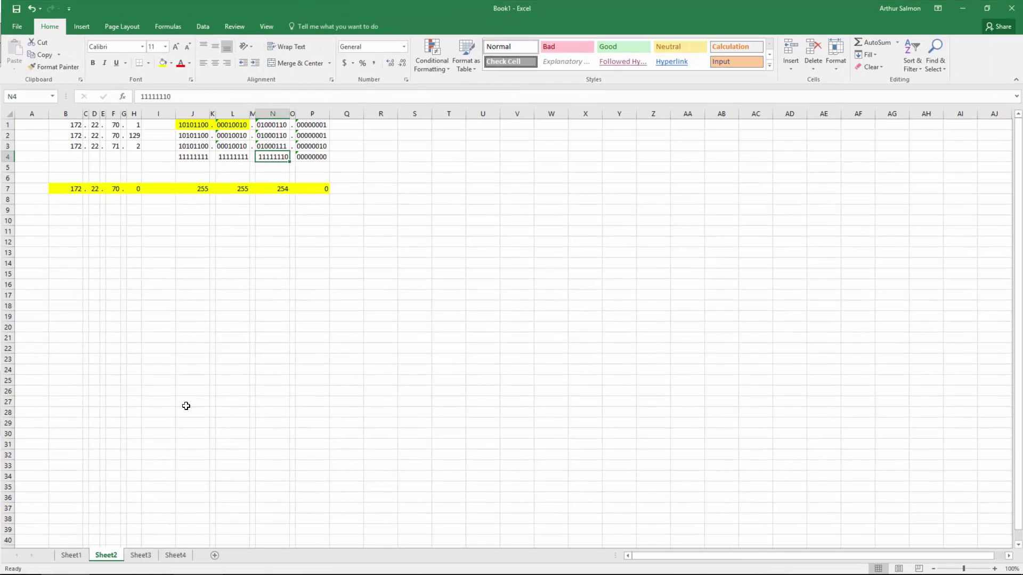
{"action": "left_click", "coordinate": [272, 197]}
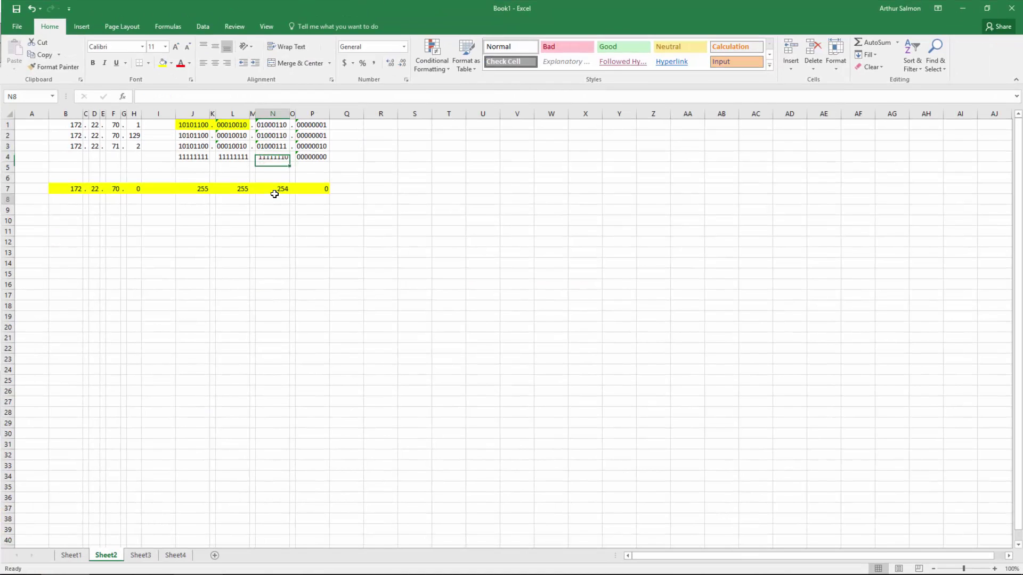
{"action": "left_click", "coordinate": [267, 189]}
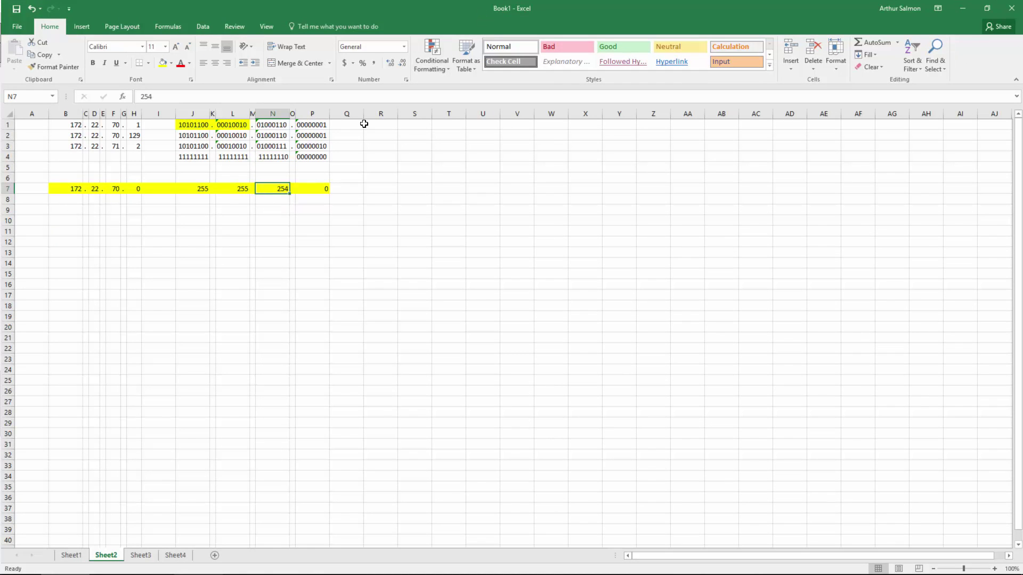
{"action": "left_click_drag", "start_coordinate": [452, 9], "coordinate": [545, 52]}
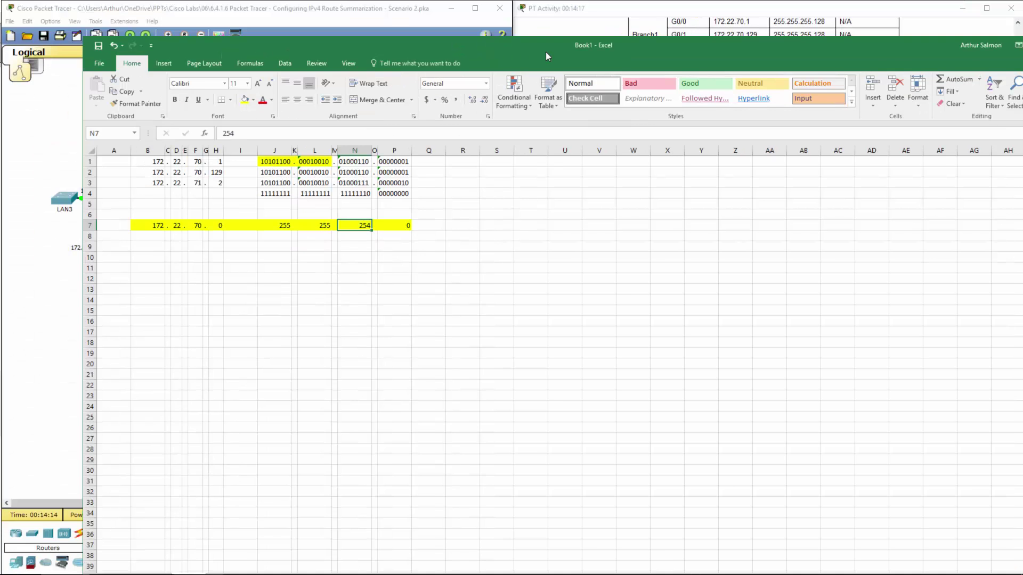
{"action": "left_click", "coordinate": [647, 395]}
{"action": "left_click", "coordinate": [545, 404]}
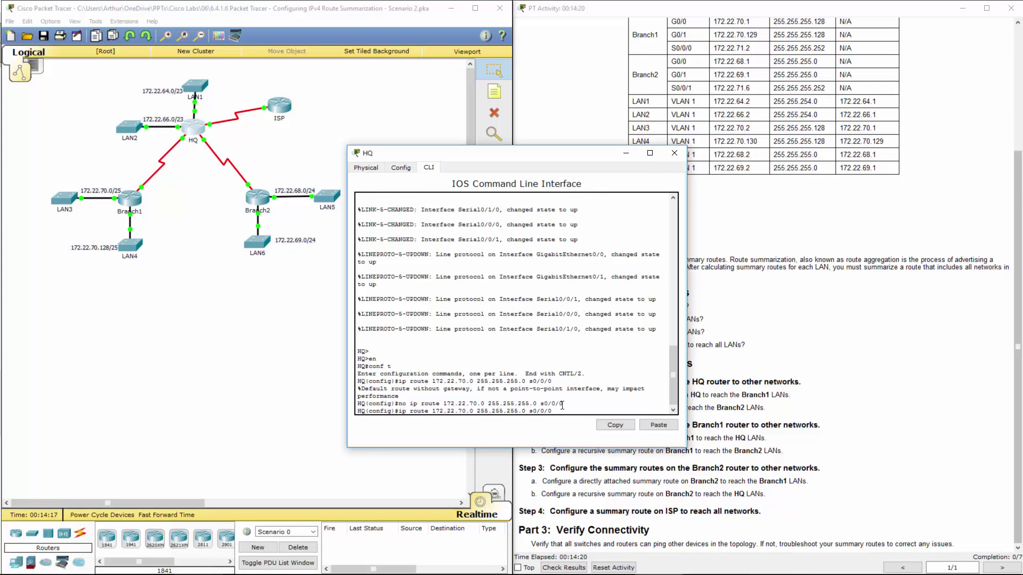
Change the recalled command's mask to 255.255.254.0 and add the 172.22.70.0 static route through s0/0/0 on HQ.
{"action": "key", "text": "Left"}
{"action": "key", "text": "Left"}
{"action": "key", "text": "Left"}
{"action": "key", "text": "Left"}
{"action": "key", "text": "Left"}
{"action": "key", "text": "Left"}
{"action": "key", "text": "Left"}
{"action": "key", "text": "Left"}
{"action": "key", "text": "Left"}
{"action": "key", "text": "BackSpace"}
{"action": "type", "text": "4"}
{"action": "key", "text": "Return"}
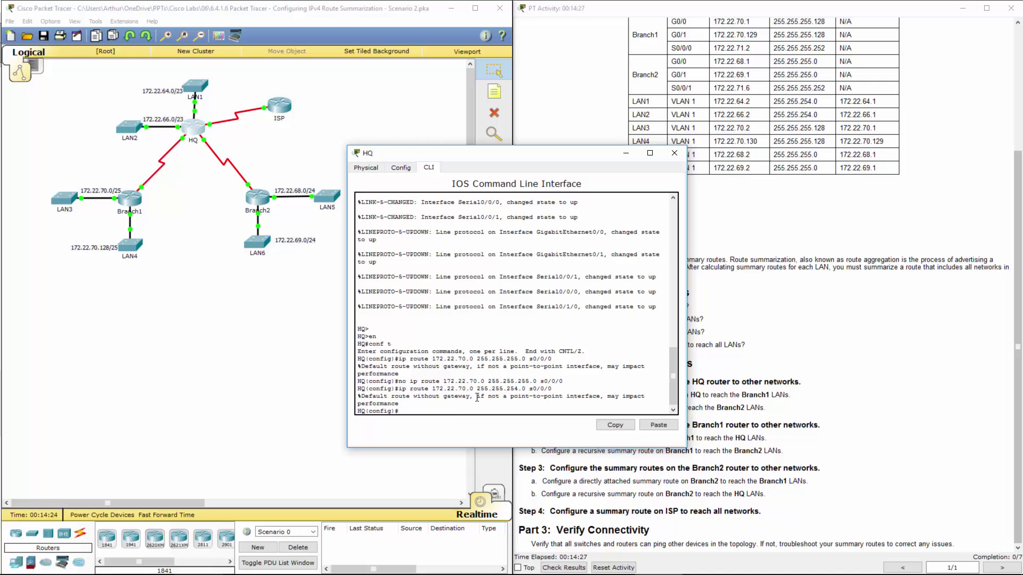
Add the static route 172.22.68.0 255.255.252.0 with next hop 172.22.71.6 on HQ, checking the summary against Sheet3 in Excel.
{"action": "key", "text": "alt+Tab"}
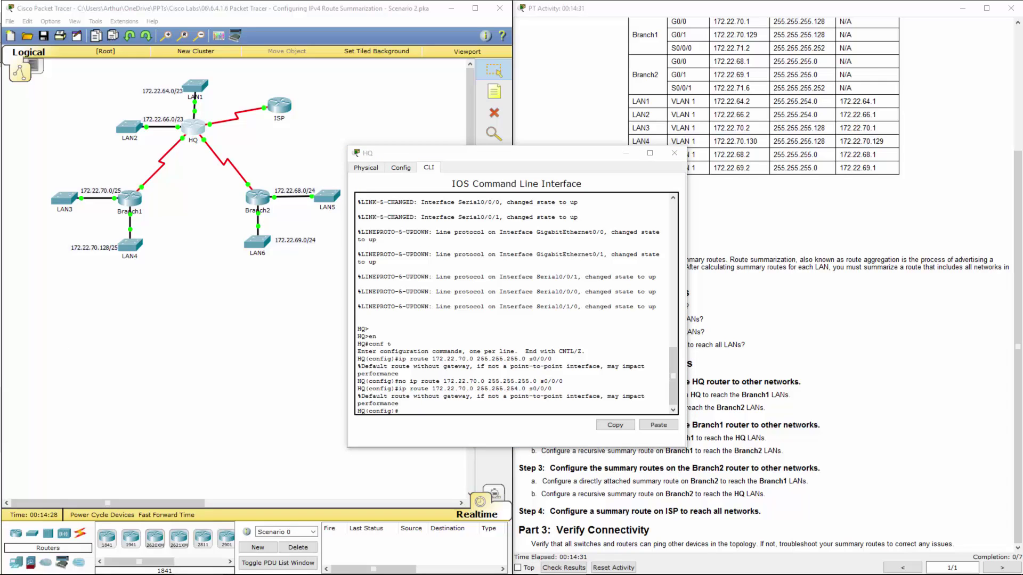
{"action": "left_click", "coordinate": [436, 409]}
{"action": "type", "text": "ip rou"}
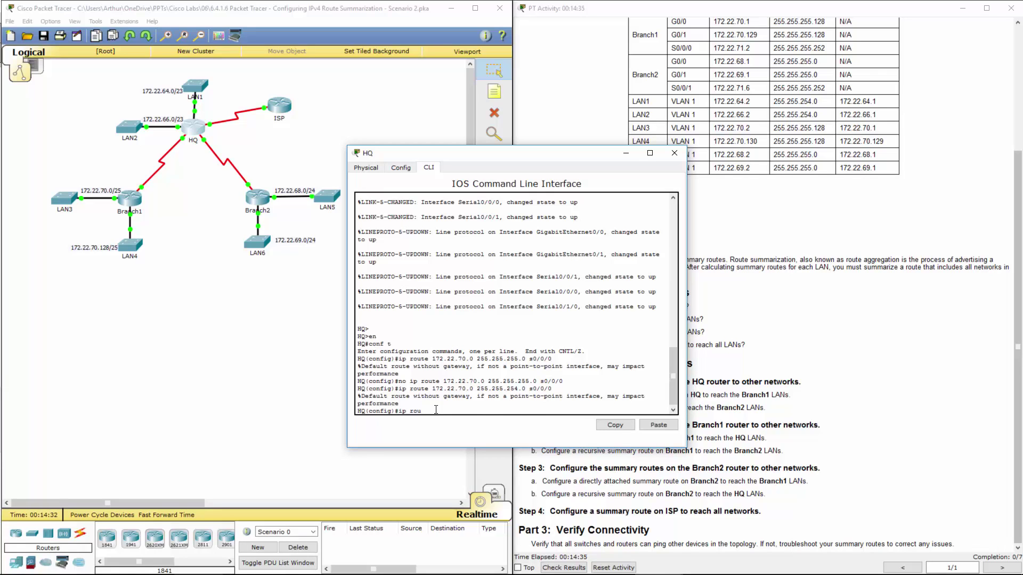
{"action": "type", "text": "te 172.22.68.0 255.255.252.0"}
{"action": "key", "text": "alt+Tab"}
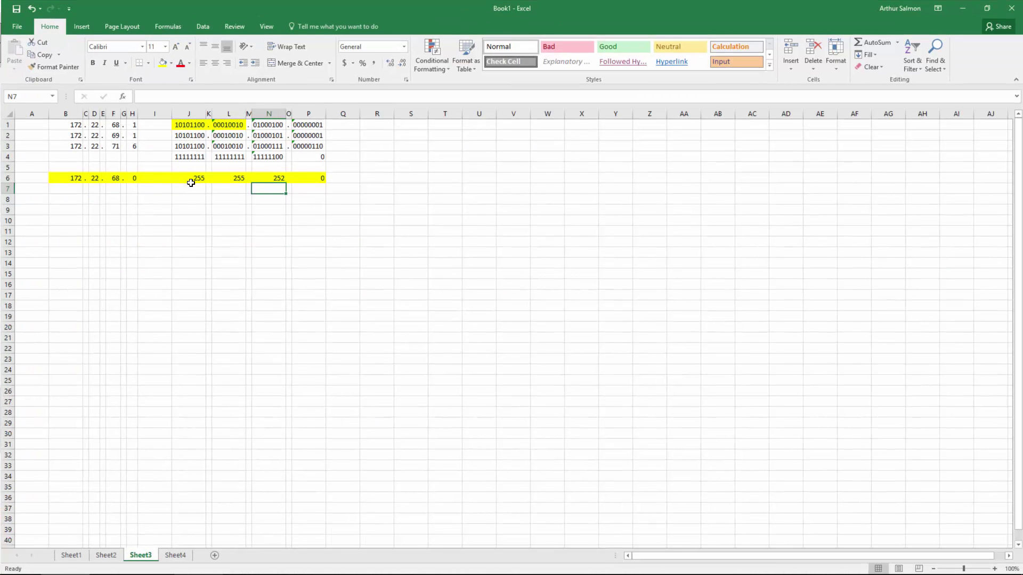
{"action": "double_click", "coordinate": [398, 11]}
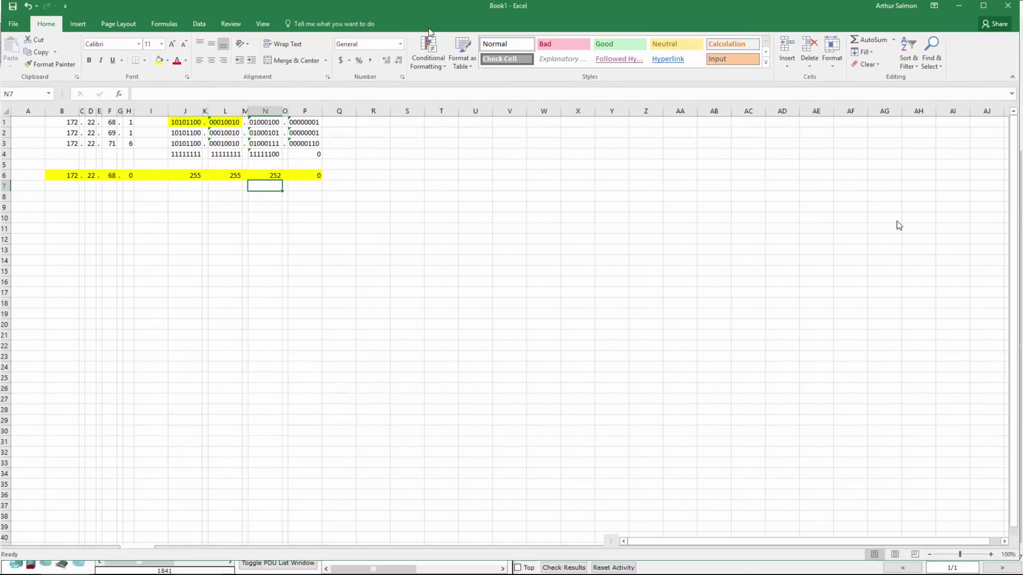
{"action": "key", "text": "alt+Tab"}
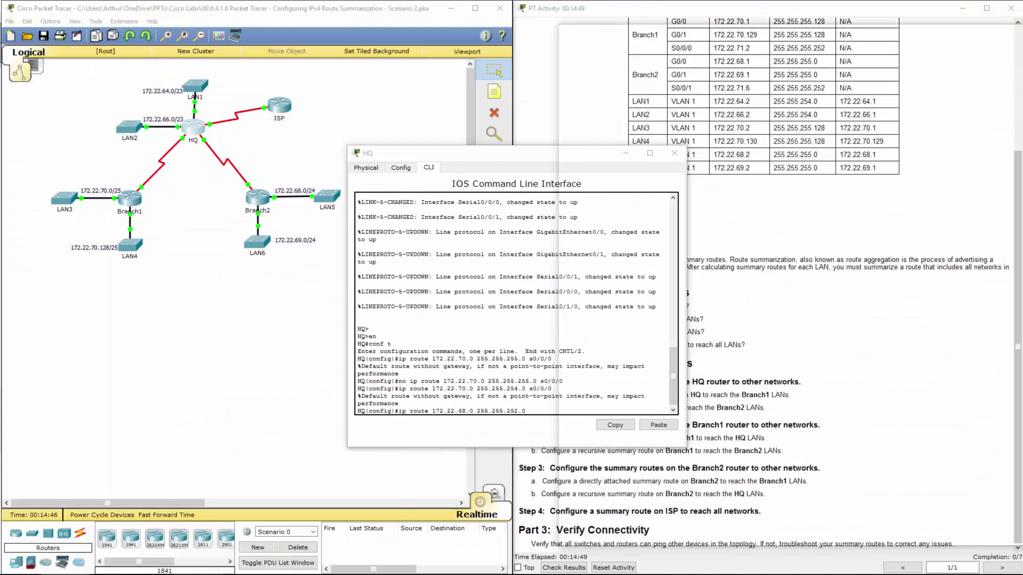
{"action": "left_click", "coordinate": [558, 410]}
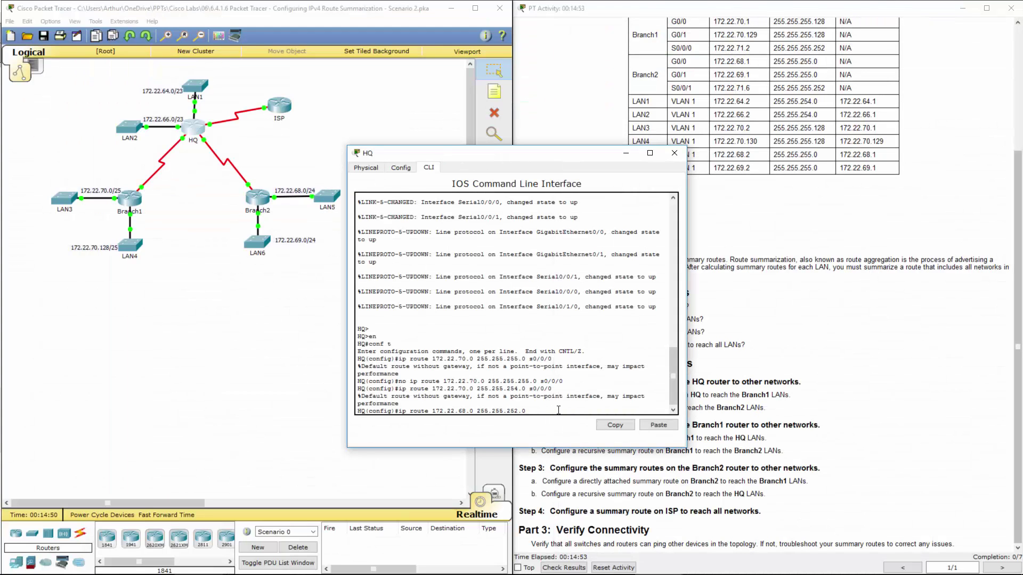
{"action": "type", "text": "172.22.71.6"}
{"action": "key", "text": "Return"}
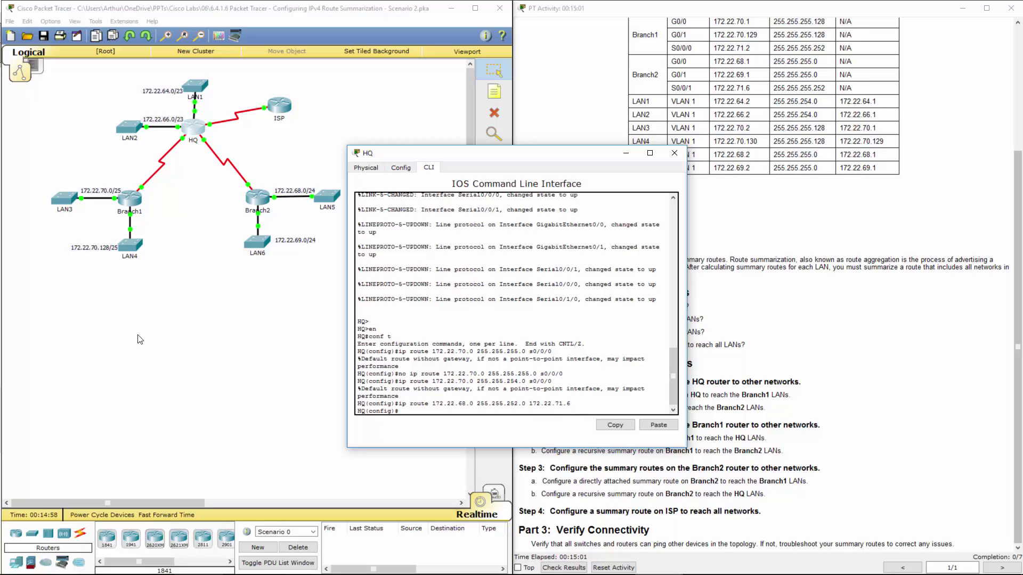
Review the Step 1 and Step 2 route instructions in the PT Activity window and close the HQ router's window.
{"action": "left_click_drag", "start_coordinate": [588, 165], "coordinate": [366, 166]}
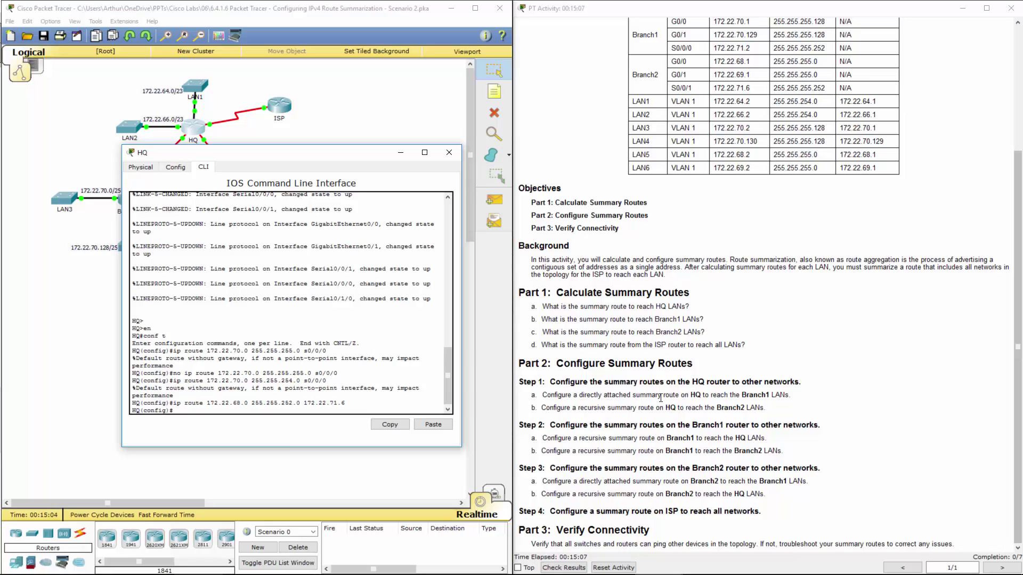
{"action": "left_click_drag", "start_coordinate": [536, 382], "coordinate": [770, 408]}
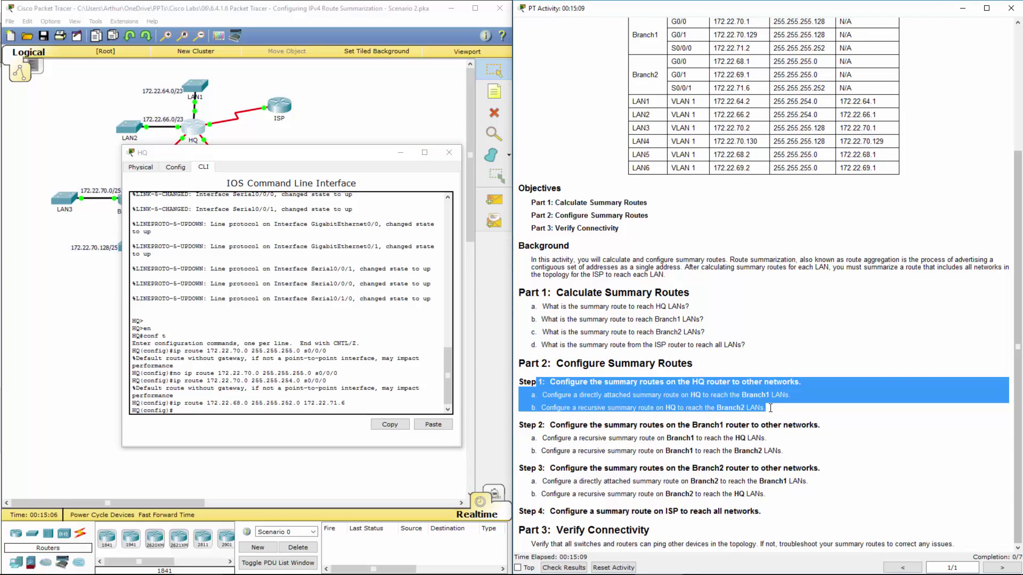
{"action": "left_click", "coordinate": [766, 408]}
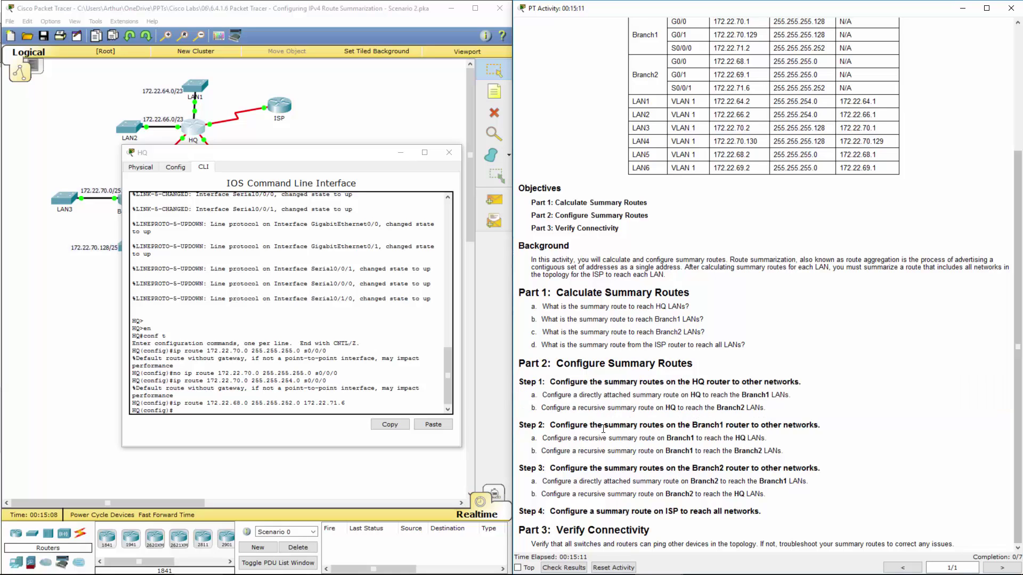
{"action": "left_click_drag", "start_coordinate": [583, 425], "coordinate": [606, 430]}
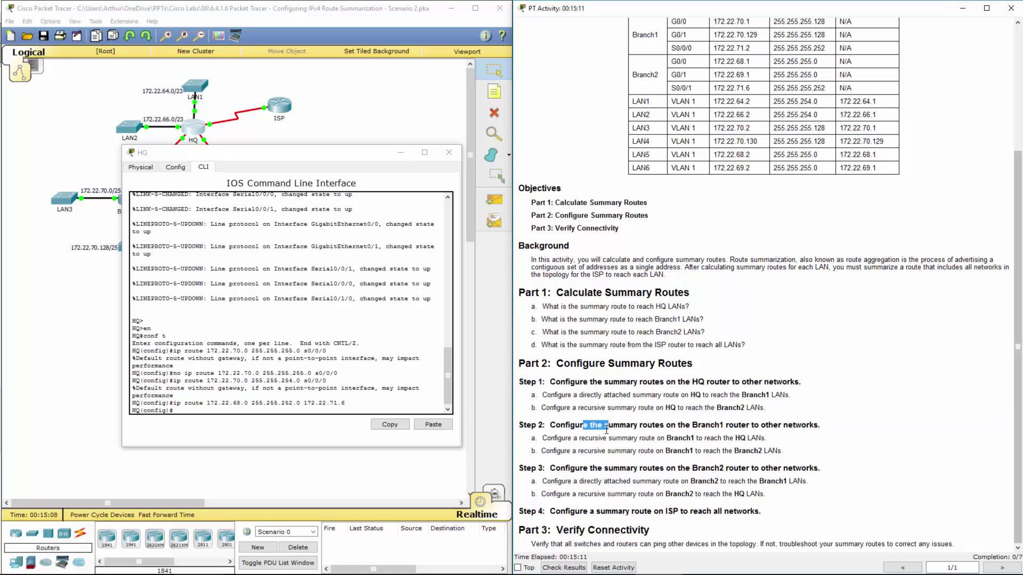
{"action": "left_click", "coordinate": [446, 161]}
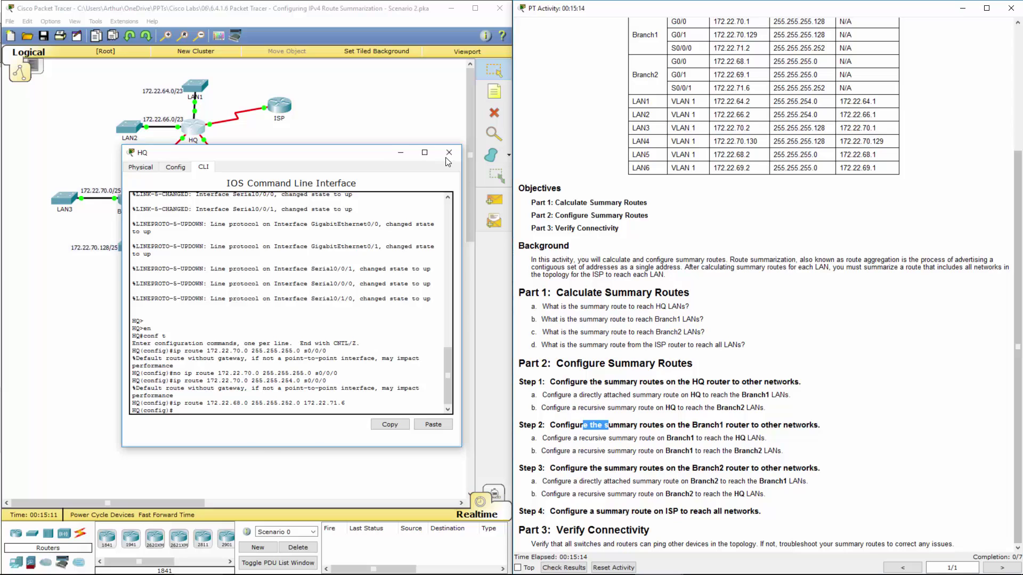
{"action": "left_click", "coordinate": [446, 158]}
Open the Branch1 router's command line and enter global configuration mode.
{"action": "left_click", "coordinate": [130, 202]}
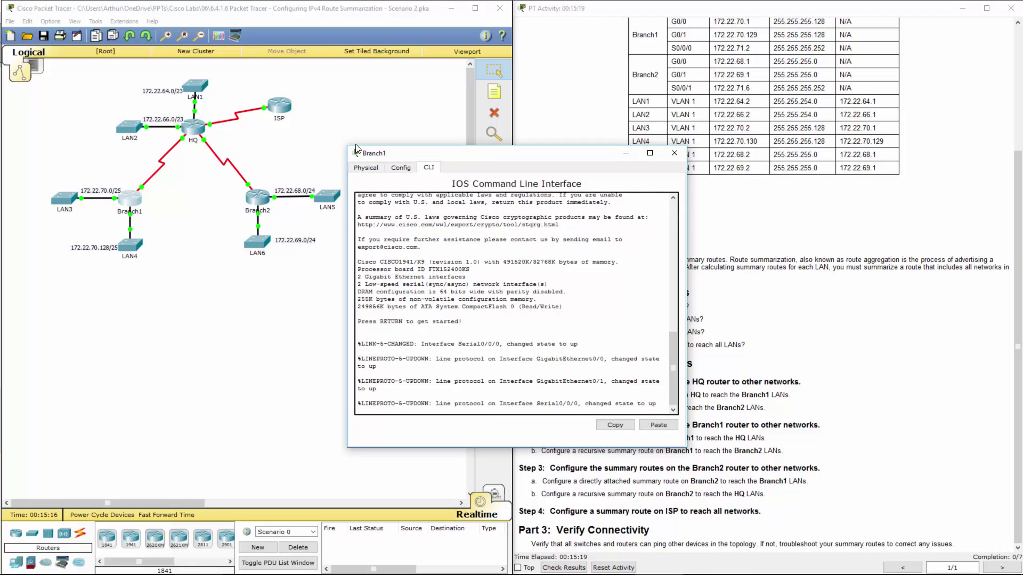
{"action": "left_click_drag", "start_coordinate": [357, 151], "coordinate": [194, 138]}
{"action": "key", "text": "Return"}
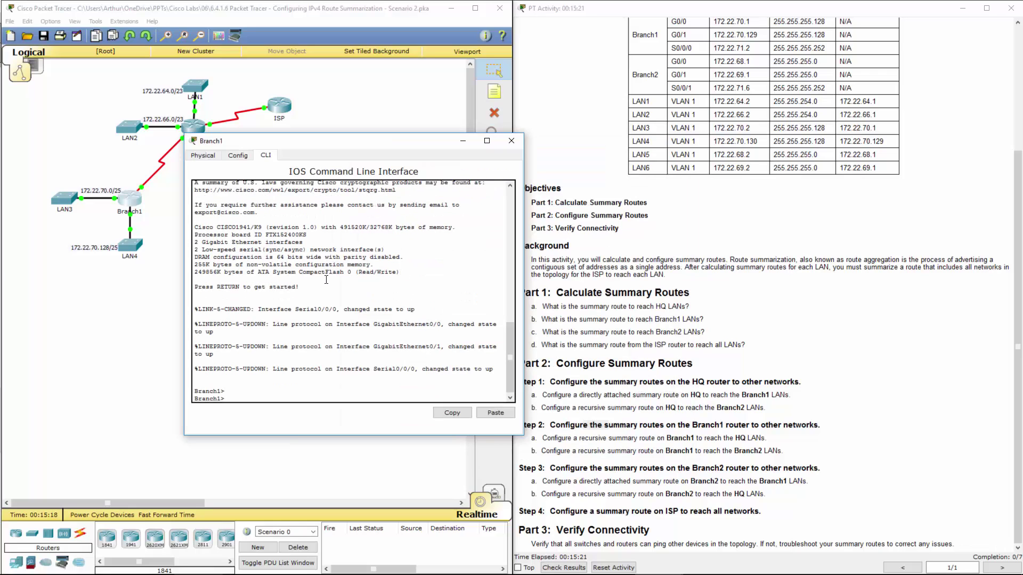
{"action": "type", "text": "en"}
{"action": "key", "text": "Return"}
{"action": "type", "text": "con"}
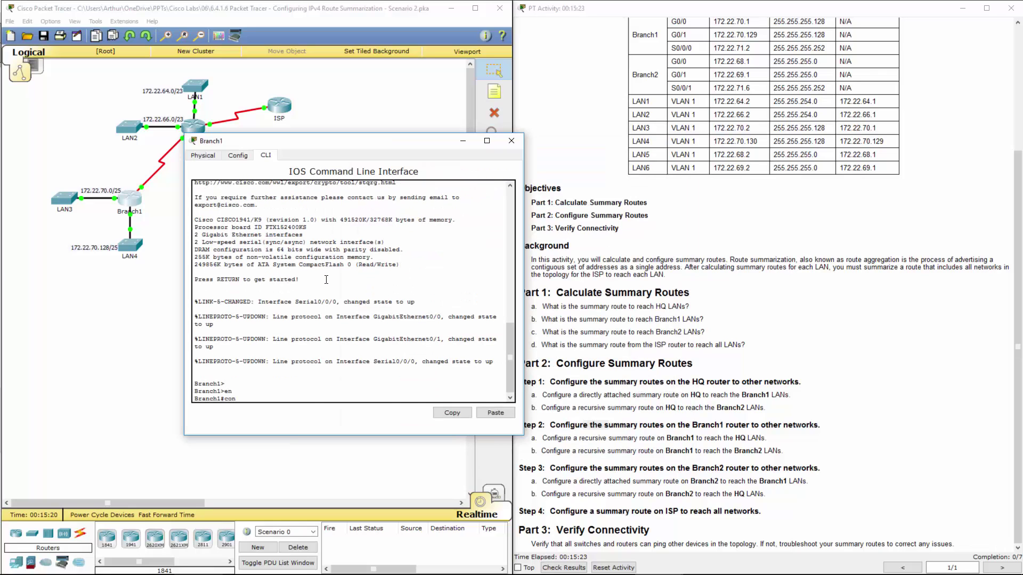
{"action": "type", "text": "f t"}
{"action": "key", "text": "Return"}
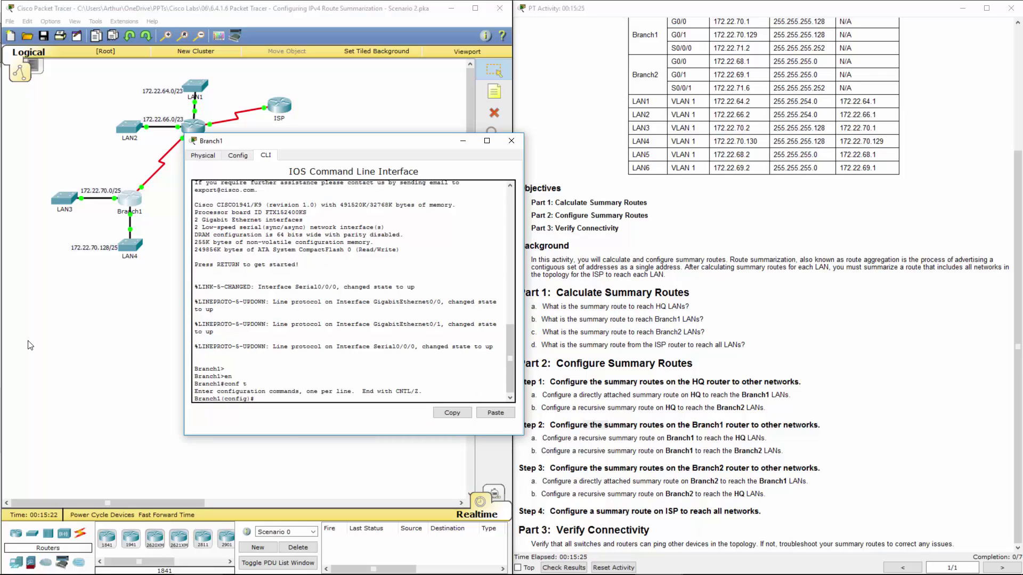
Begin an ip route command on Branch1, and fill the summary row B7:P7 on Sheet1 in Excel with yellow.
{"action": "left_click", "coordinate": [323, 399]}
{"action": "type", "text": "ip r"}
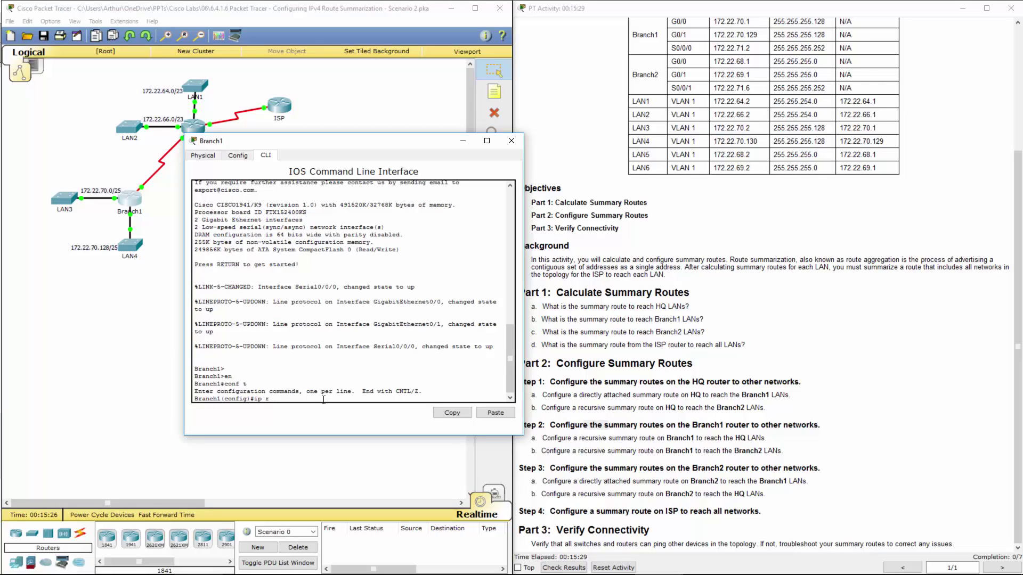
{"action": "type", "text": "oute"}
{"action": "key", "text": "alt+Tab"}
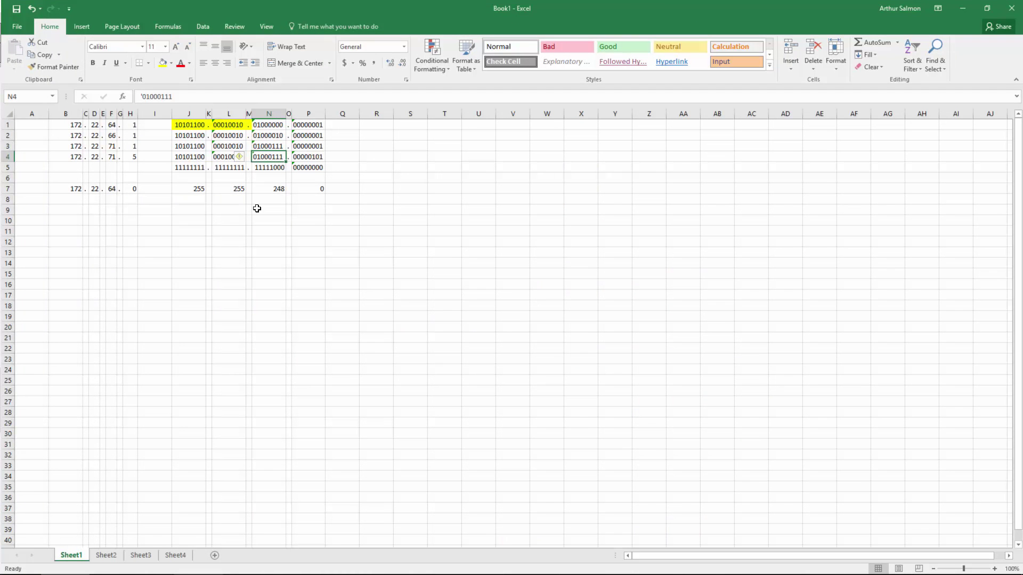
{"action": "left_click", "coordinate": [257, 209]}
{"action": "left_click", "coordinate": [271, 198]}
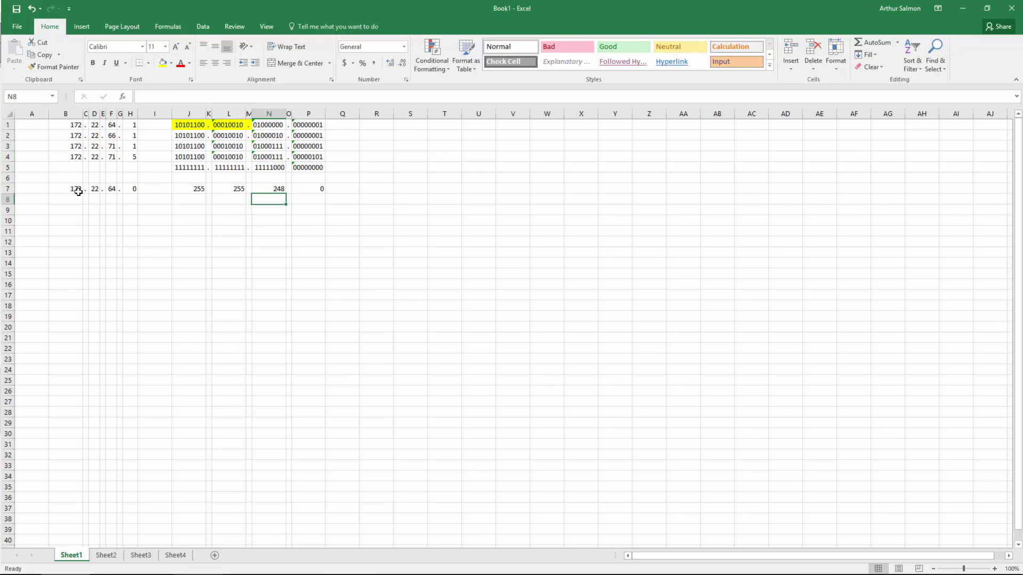
{"action": "left_click_drag", "start_coordinate": [78, 192], "coordinate": [322, 189]}
{"action": "key", "text": "F4"}
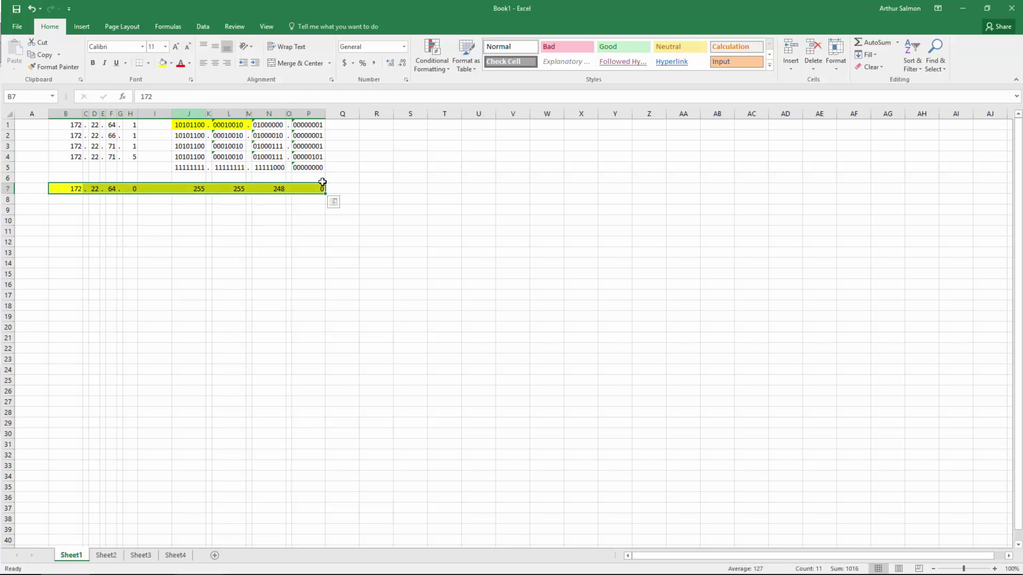
{"action": "left_click", "coordinate": [962, 8]}
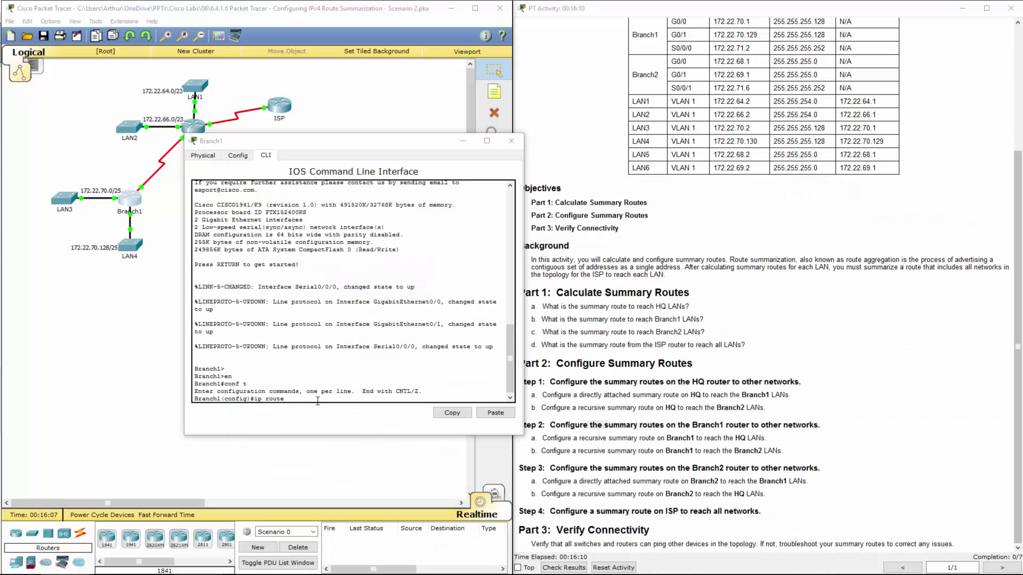
Back in Packet Tracer, complete Branch1's static route as 172.22.64.0 255.255.248.0 with next hop 172.22.71.1.
{"action": "left_click", "coordinate": [317, 400]}
{"action": "type", "text": "1"}
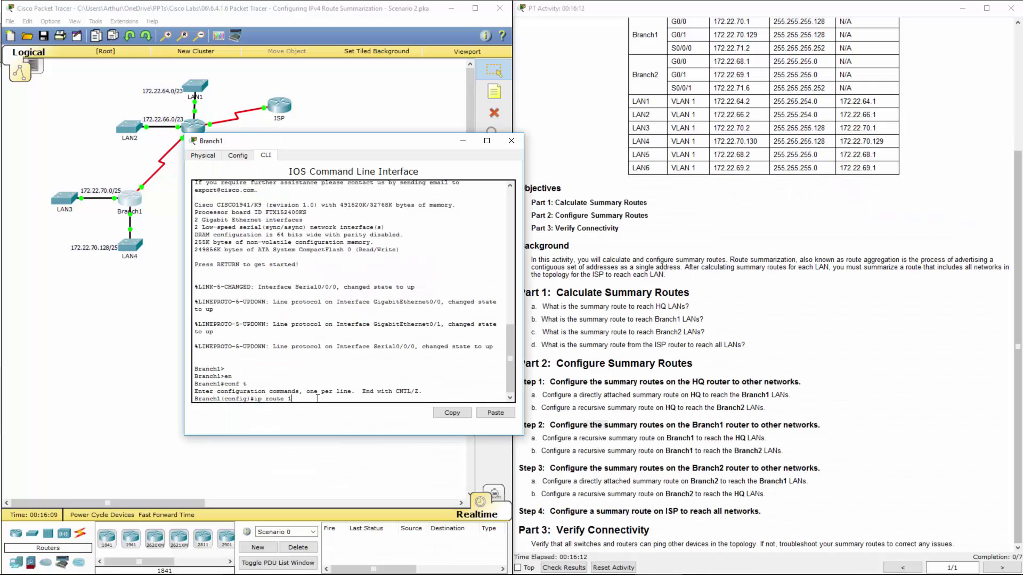
{"action": "type", "text": "72.22.64.0 255.255.248.0"}
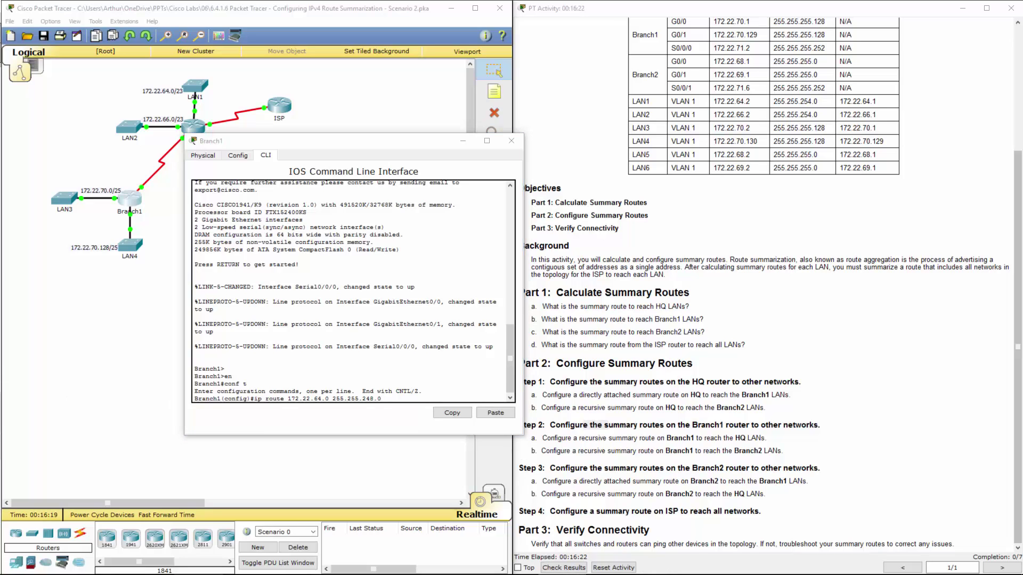
{"action": "left_click", "coordinate": [398, 401]}
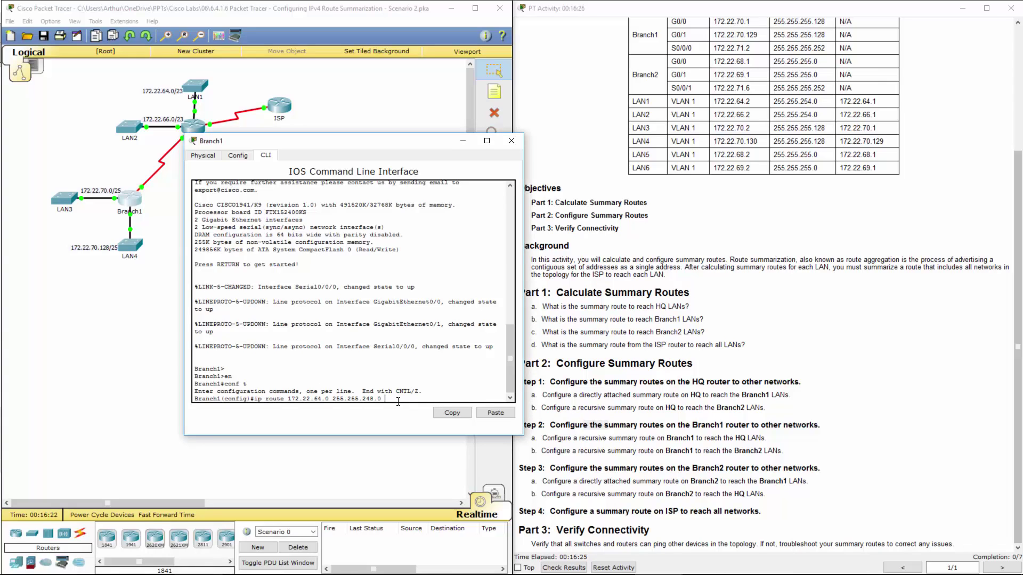
{"action": "type", "text": "172.22.71.1"}
{"action": "key", "text": "Return"}
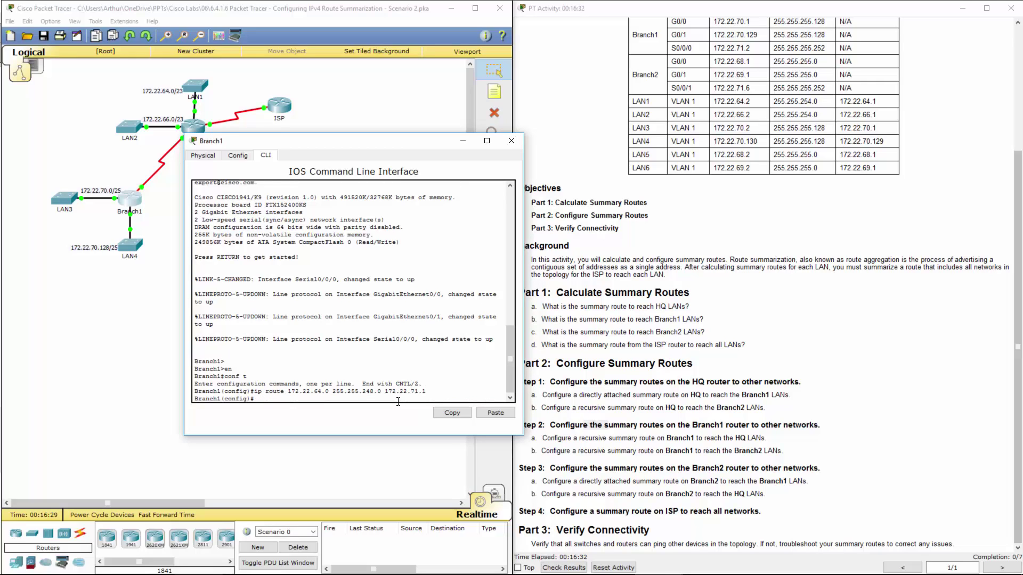
Add a Branch1 static route to 172.22.68.0 255.255.252.0 with next hop 172.22.71.1, checking summary row B6:P6 on Sheet3 in Excel.
{"action": "type", "text": "ip route"}
{"action": "type", "text": "172.22.68.0 255.255.252.0"}
{"action": "key", "text": "alt+Tab"}
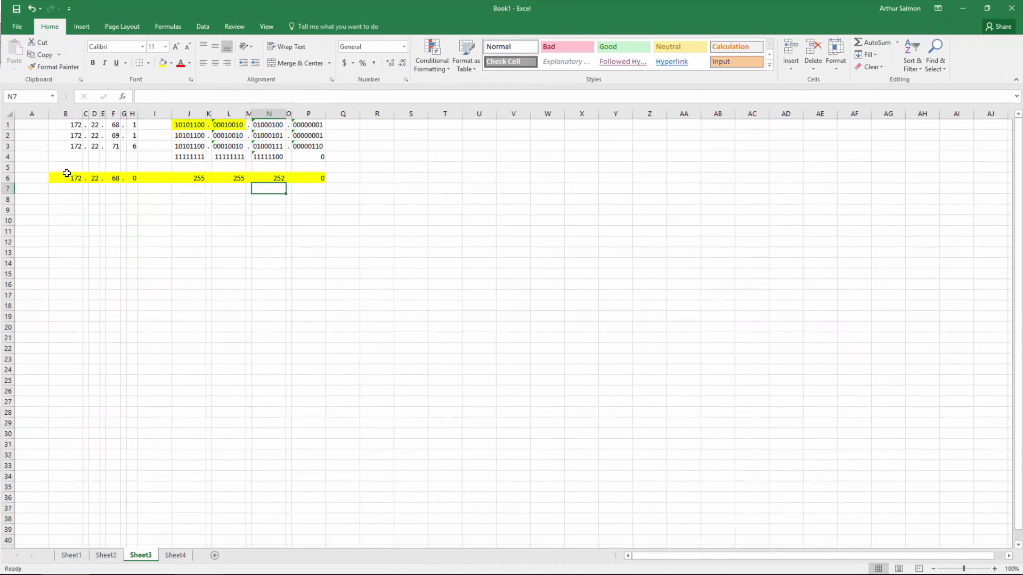
{"action": "left_click_drag", "start_coordinate": [68, 178], "coordinate": [306, 179]}
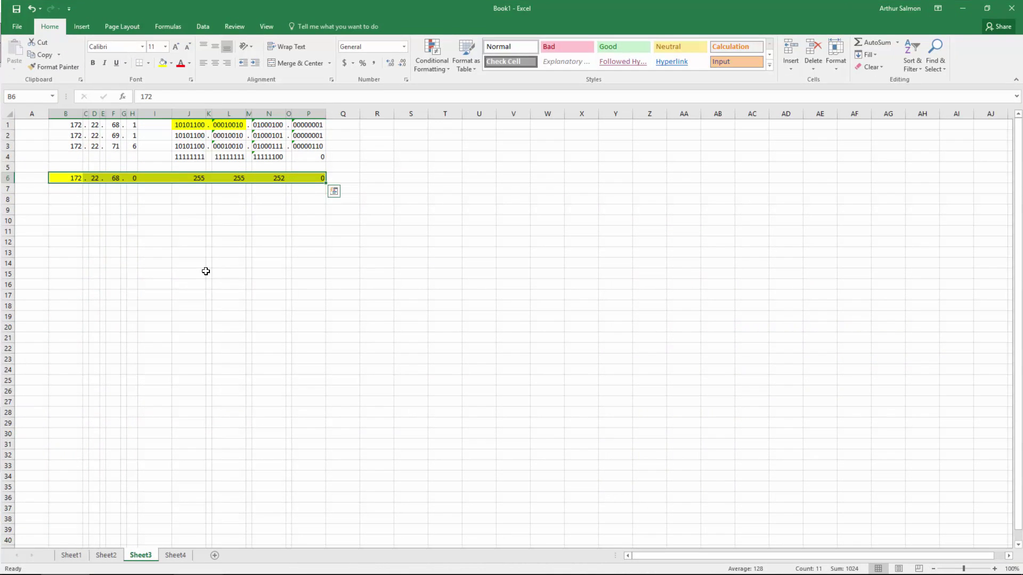
{"action": "key", "text": "alt+Tab"}
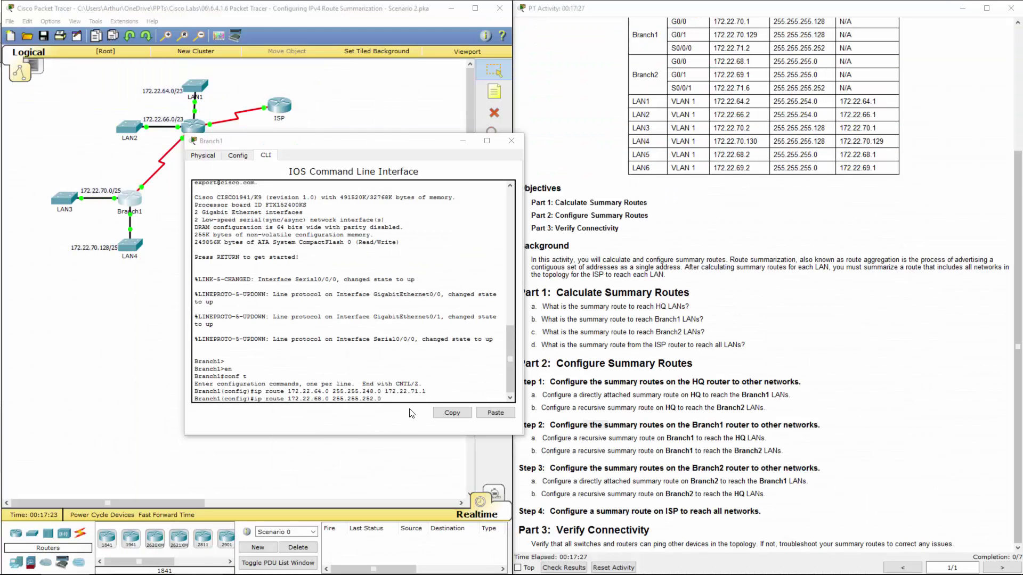
{"action": "left_click", "coordinate": [402, 397]}
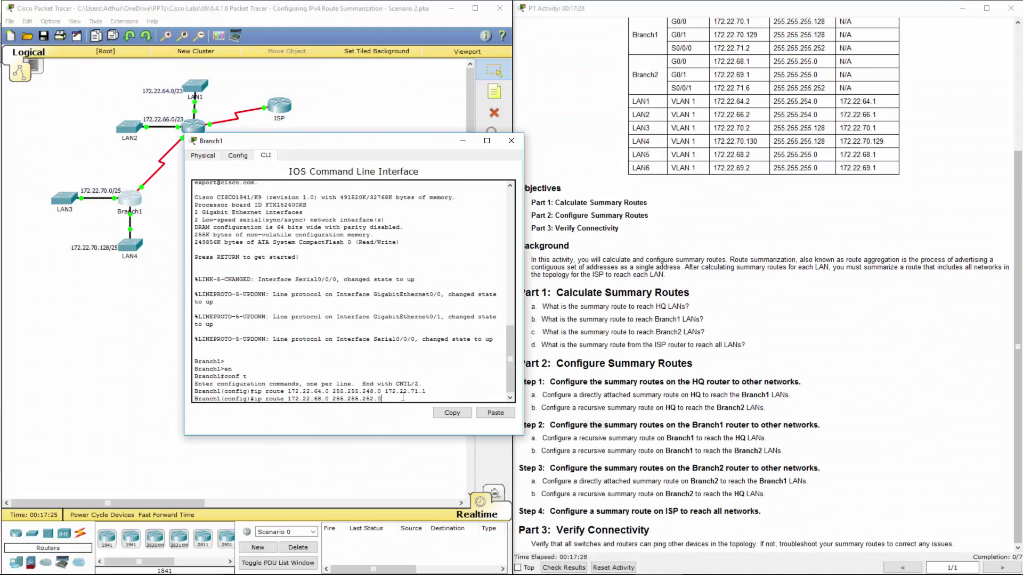
{"action": "type", "text": "172.22.71.1"}
{"action": "key", "text": "Return"}
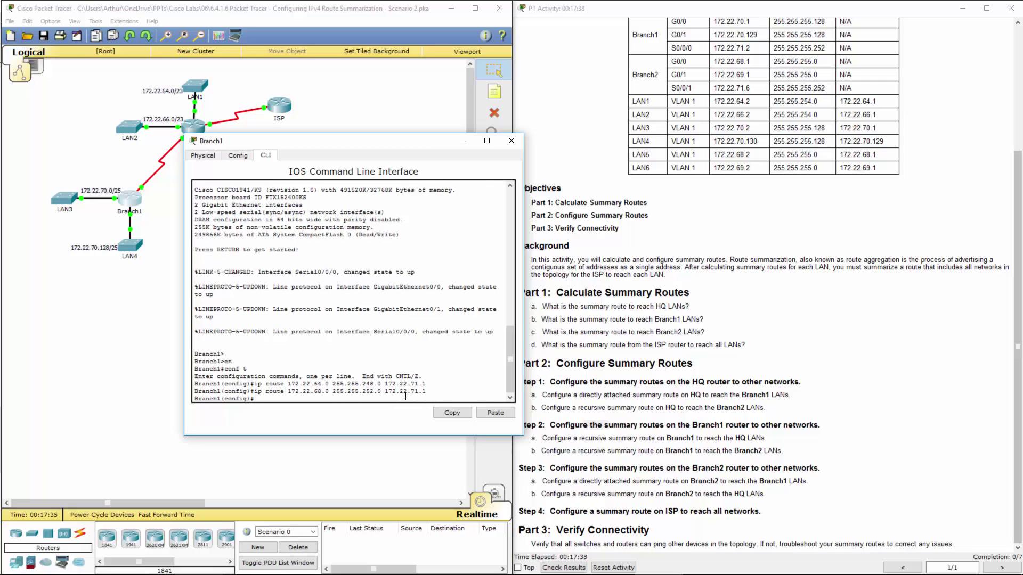
Close the Branch1 router's window and review the Step 3 Branch2 route instructions in the PT Activity window.
{"action": "left_click", "coordinate": [510, 141]}
{"action": "left_click_drag", "start_coordinate": [539, 470], "coordinate": [783, 490]}
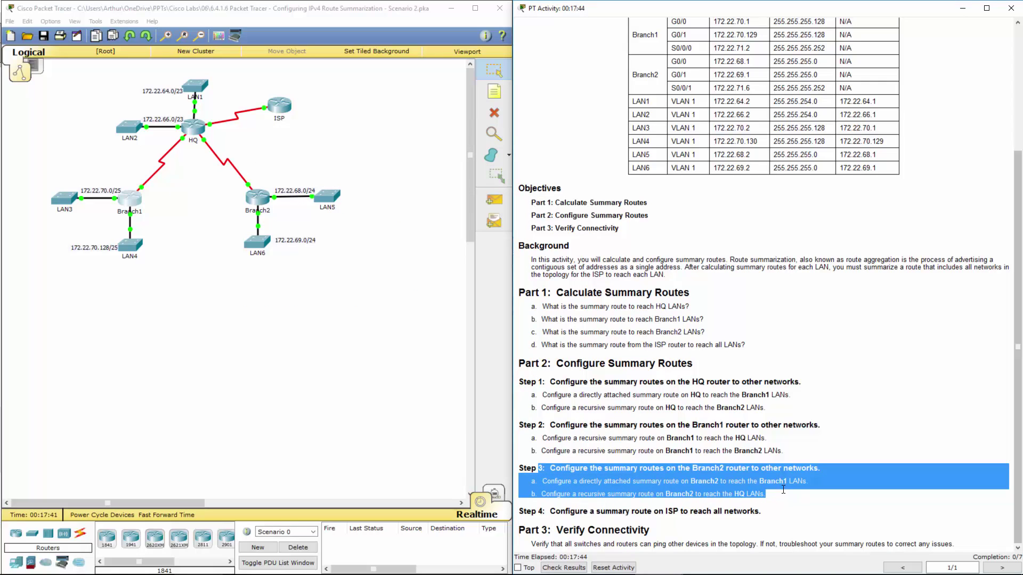
{"action": "left_click", "coordinate": [775, 496]}
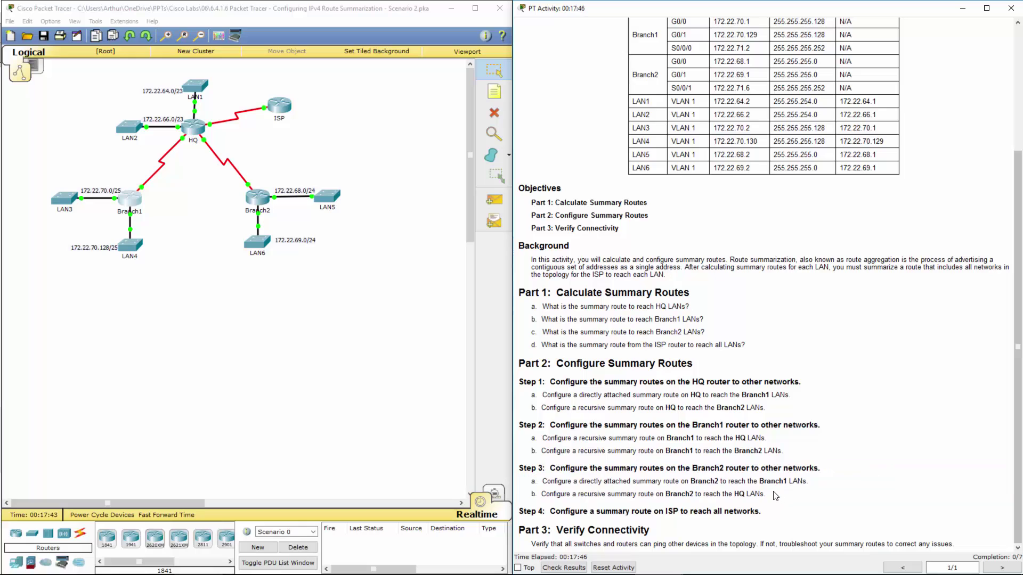
{"action": "key", "text": "alt+Tab"}
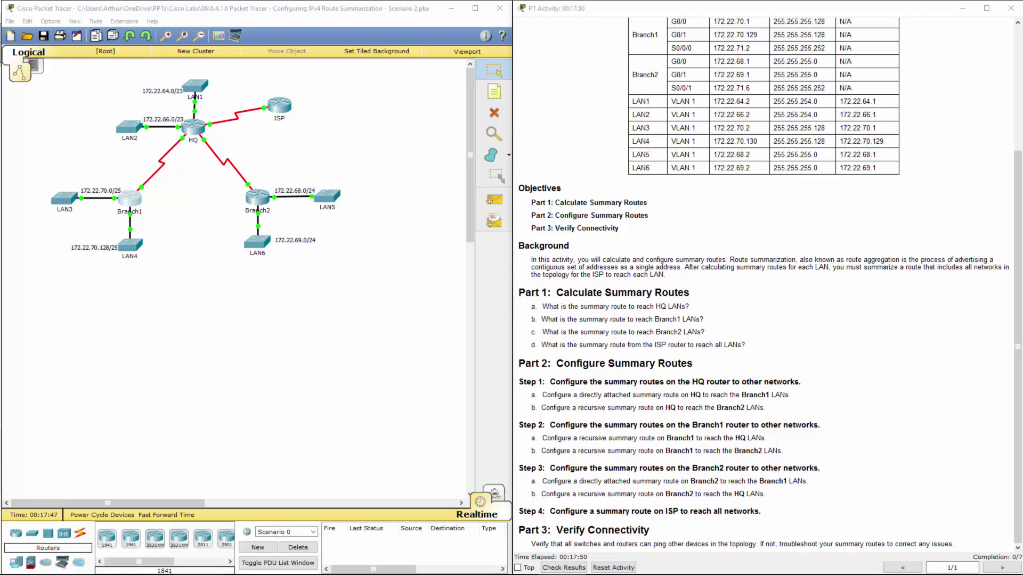
Open the Branch2 router's command line and enter global configuration mode.
{"action": "left_click", "coordinate": [265, 202]}
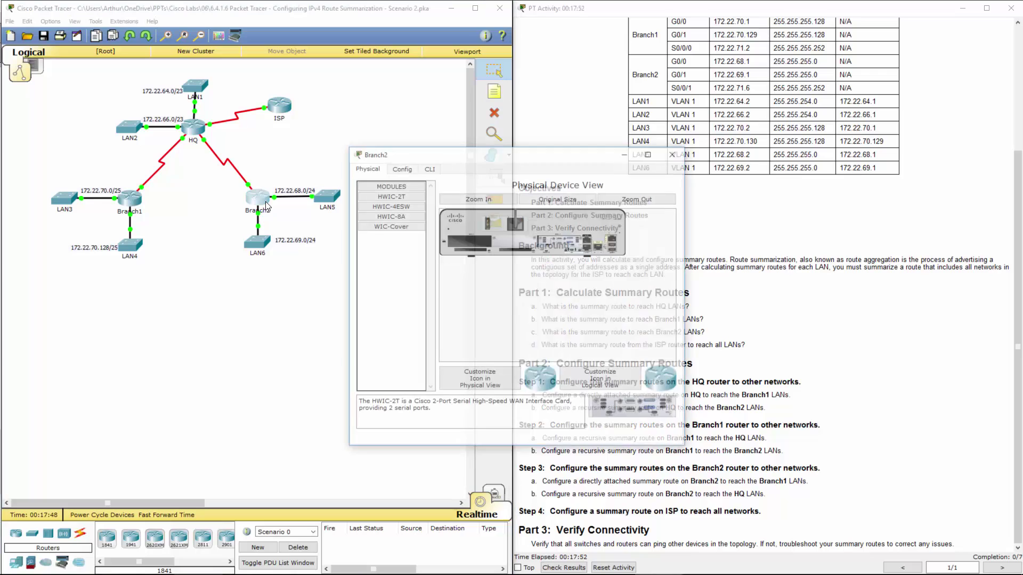
{"action": "left_click", "coordinate": [428, 168]}
{"action": "left_click_drag", "start_coordinate": [460, 153], "coordinate": [278, 147]}
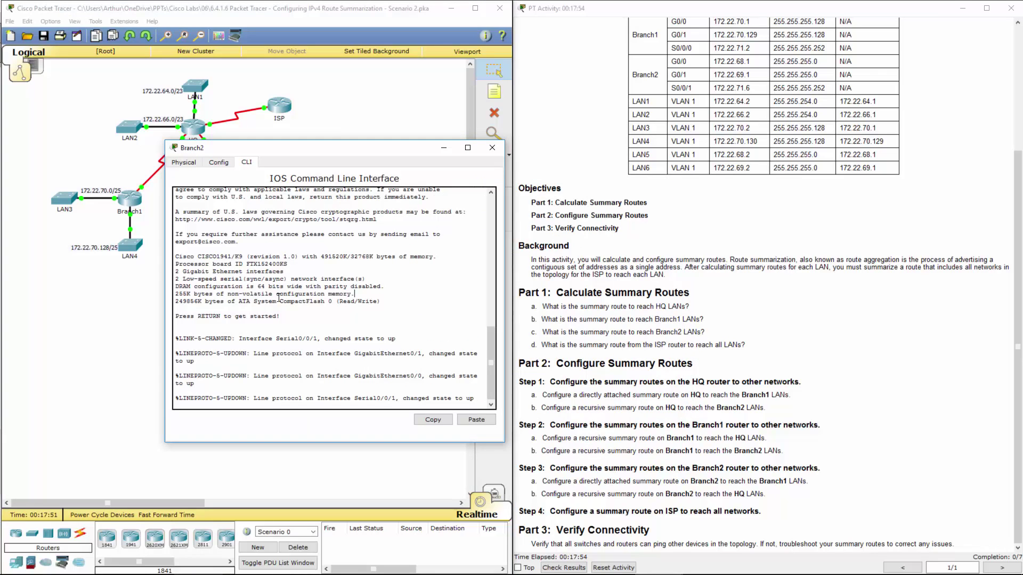
{"action": "key", "text": "Return"}
{"action": "type", "text": "en"}
{"action": "key", "text": "Return"}
{"action": "type", "text": "conf"}
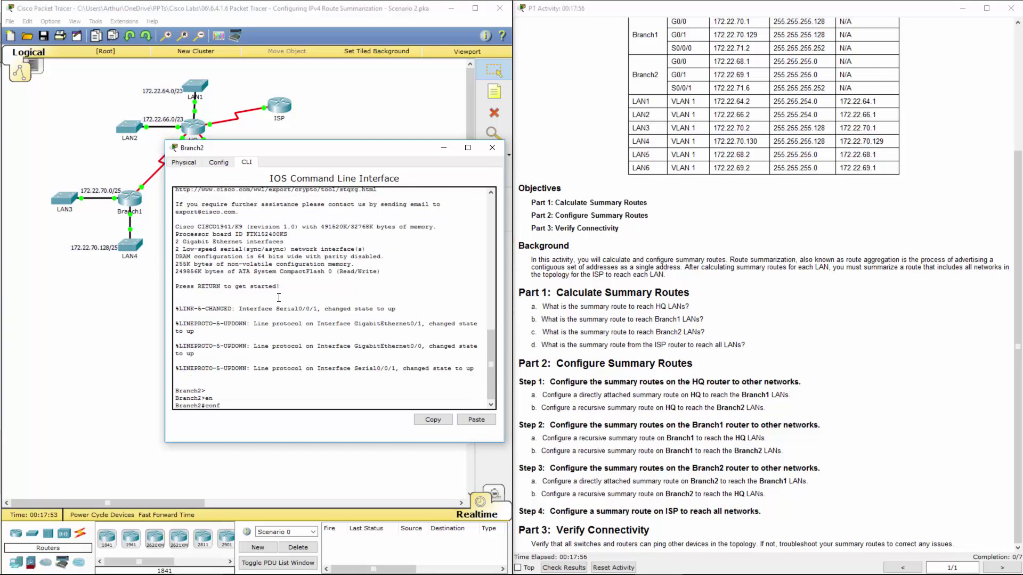
{"action": "type", "text": " t"}
{"action": "key", "text": "Return"}
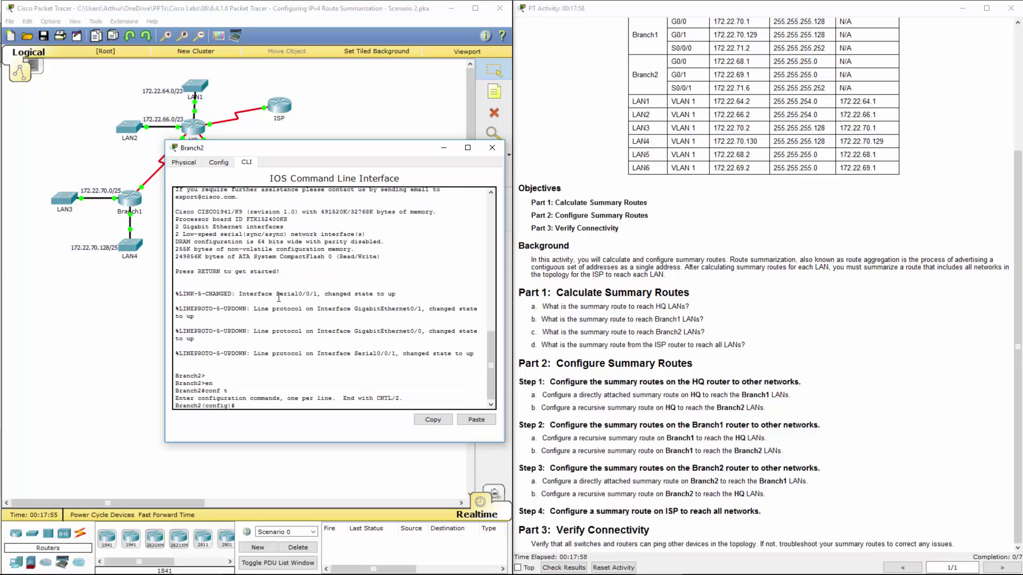
Add a Branch2 static route to 172.22.68.0 255.255.252.0 through s0/0/1, checking summary row B6:P6 on Sheet3 in Excel.
{"action": "type", "text": "ip route"}
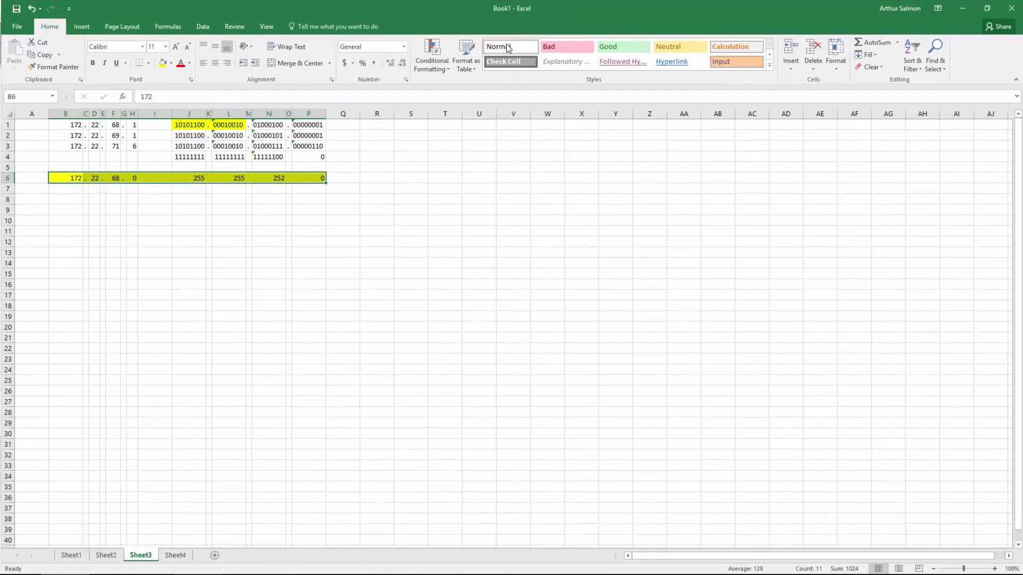
{"action": "key", "text": "alt+Tab"}
{"action": "left_click", "coordinate": [77, 178]}
{"action": "left_click", "coordinate": [307, 179], "text": "shift"}
{"action": "key", "text": "ctrl+v"}
{"action": "left_click_drag", "start_coordinate": [381, 16], "coordinate": [479, 64]}
{"action": "key", "text": "alt+Tab"}
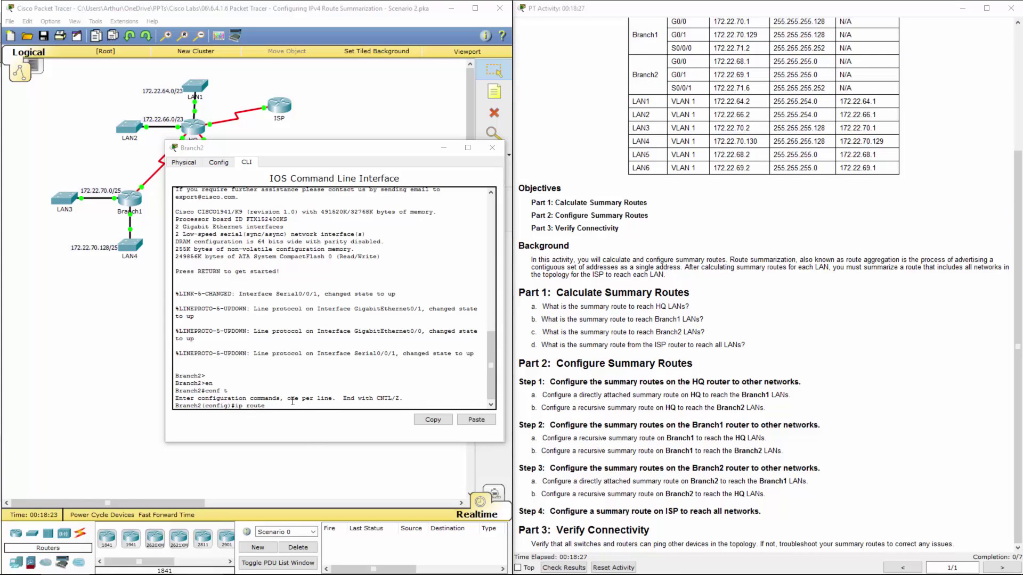
{"action": "left_click", "coordinate": [286, 403]}
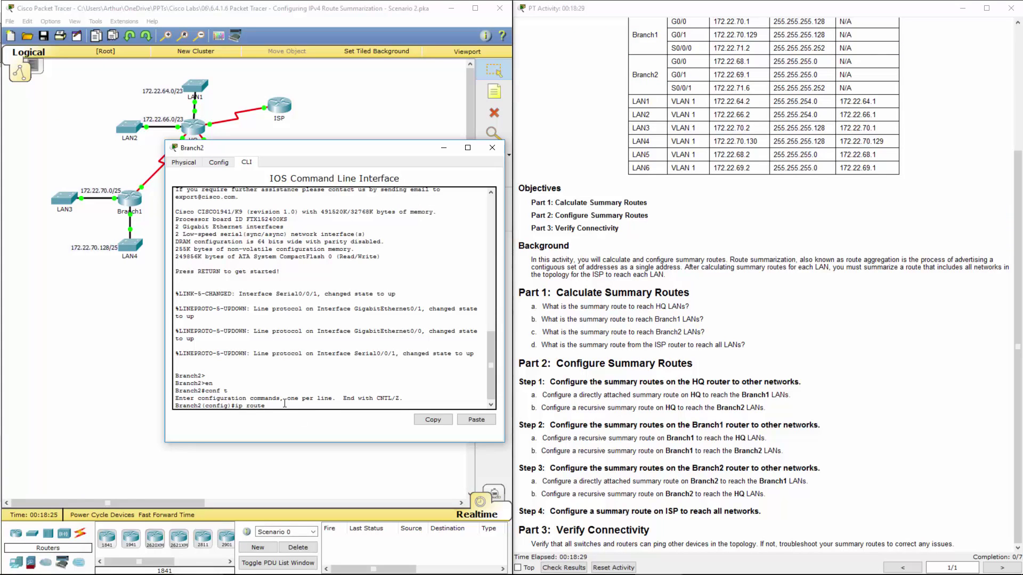
{"action": "type", "text": "22.68.0 255.255.252.0 s0/0/1"}
{"action": "key", "text": "Return"}
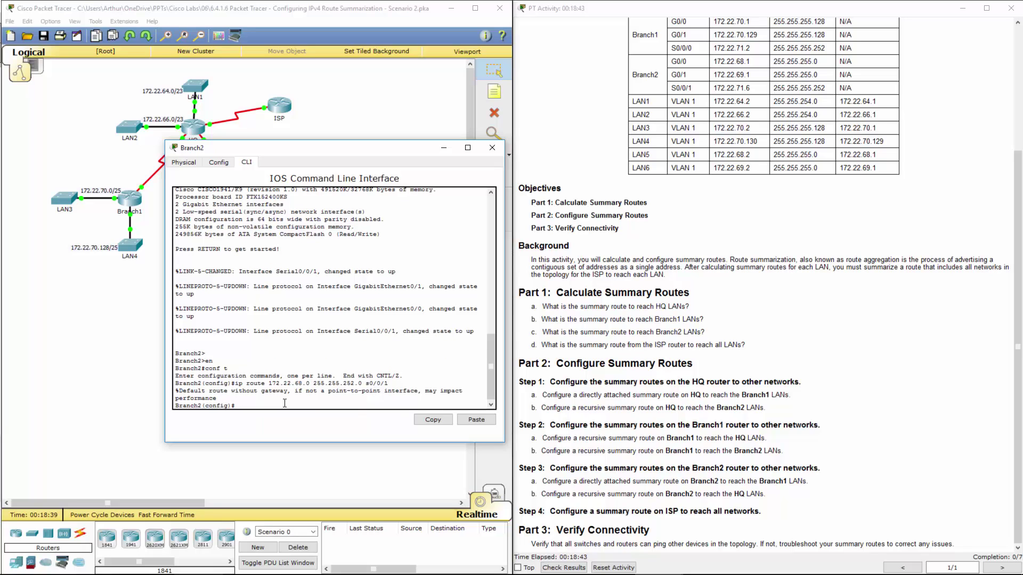
Try to add a Branch2 static route to 172.22.64.0 25.255.248.0 with next hop 172.22.71.5, consulting summary row B7:P7 on Sheet1 in Excel.
{"action": "type", "text": "ip route"}
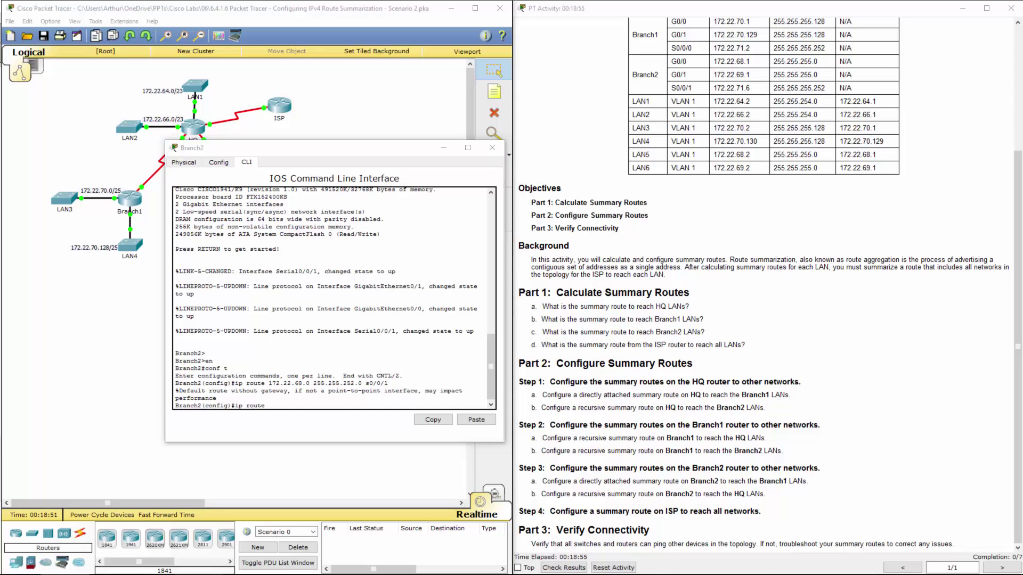
{"action": "key", "text": "alt+Tab"}
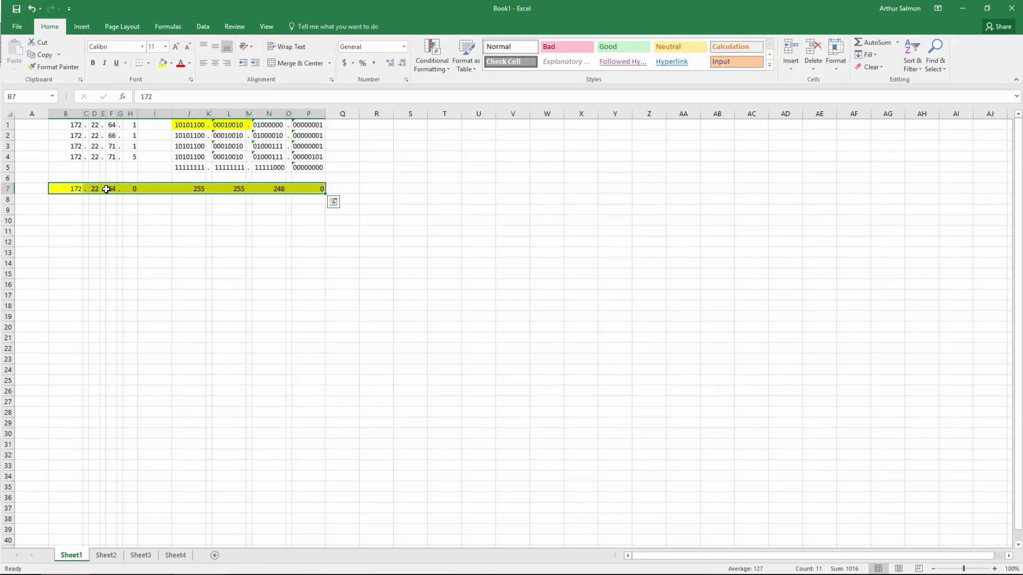
{"action": "left_click_drag", "start_coordinate": [81, 192], "coordinate": [315, 192]}
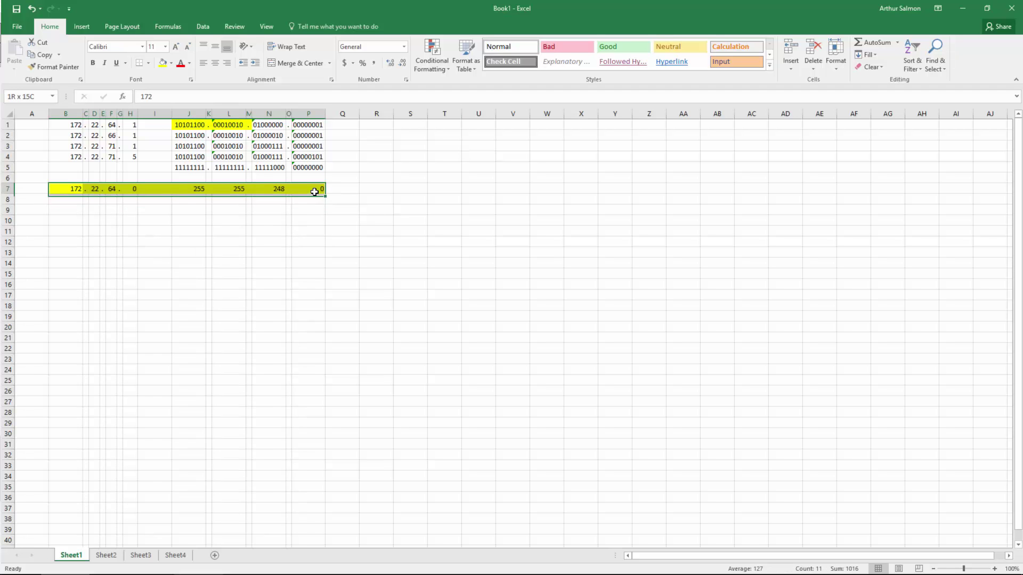
{"action": "key", "text": "super+Down"}
{"action": "key", "text": "super+Down"}
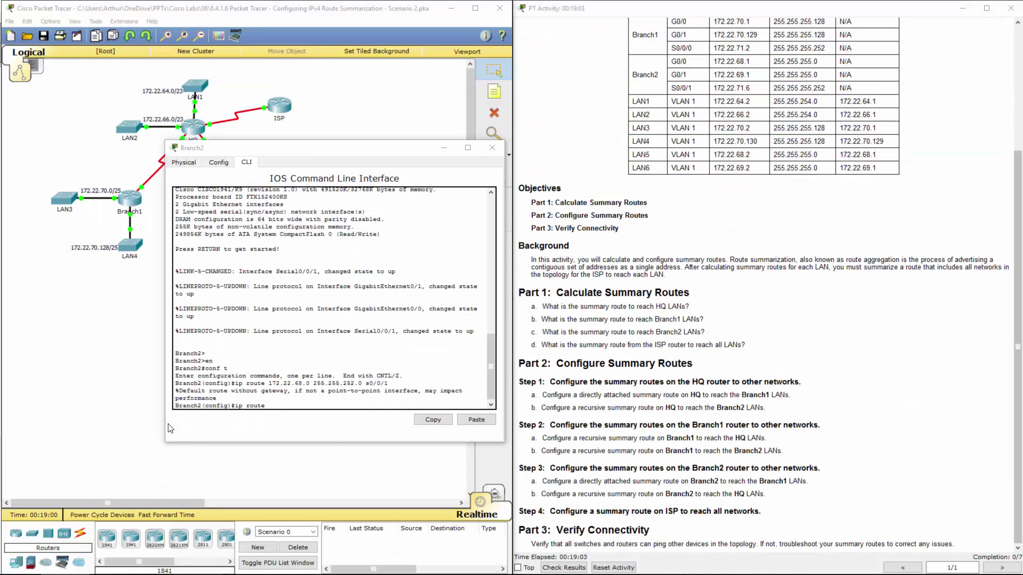
{"action": "left_click", "coordinate": [300, 405]}
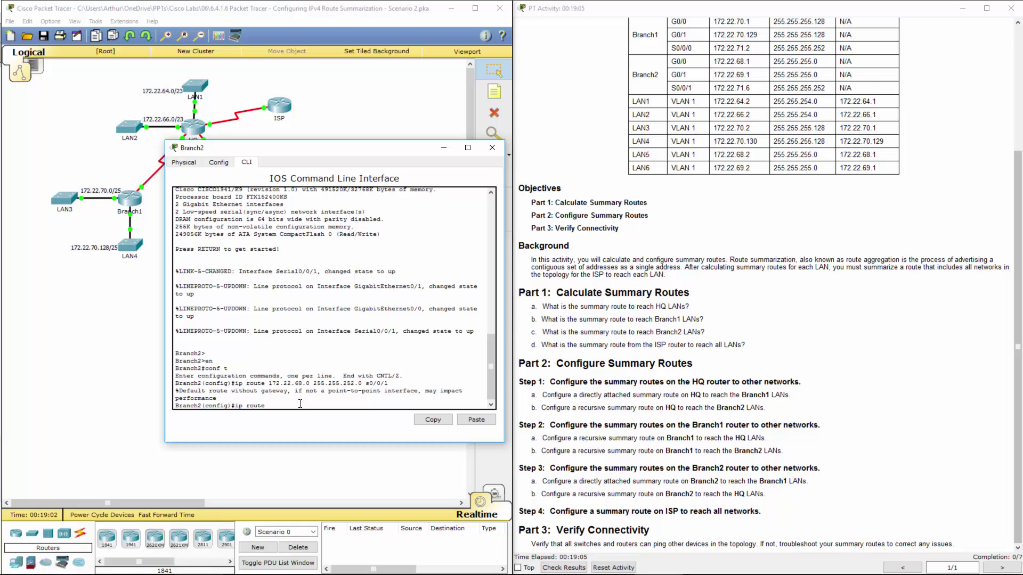
{"action": "type", "text": "172.22.64.0 25.255."}
{"action": "type", "text": "248.0 172.22.71.5"}
{"action": "key", "text": "Return"}
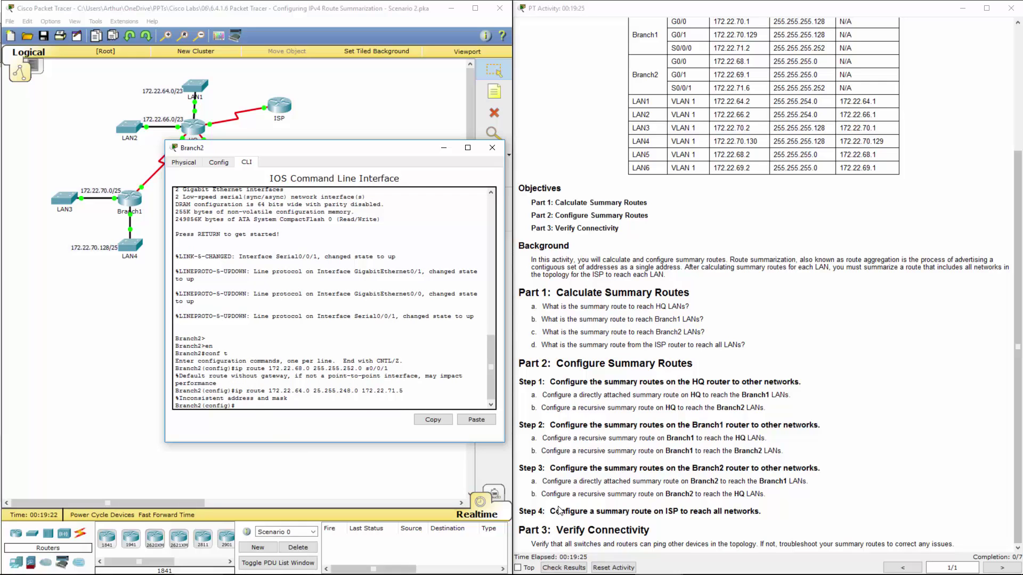
Review the Step 4 ISP route instruction in the PT Activity window and close the Branch2 router's window.
{"action": "mouse_move", "coordinate": [542, 511]}
{"action": "left_mouse_down"}
{"action": "mouse_move", "coordinate": [532, 510]}
{"action": "mouse_move", "coordinate": [557, 509]}
{"action": "left_mouse_up"}
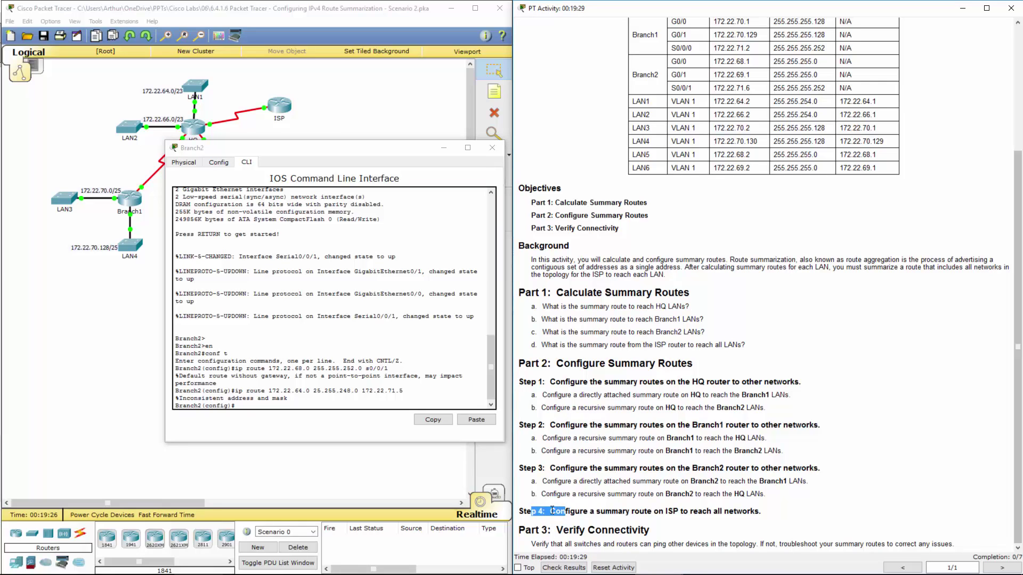
{"action": "left_click", "coordinate": [407, 153]}
{"action": "left_click", "coordinate": [492, 147]}
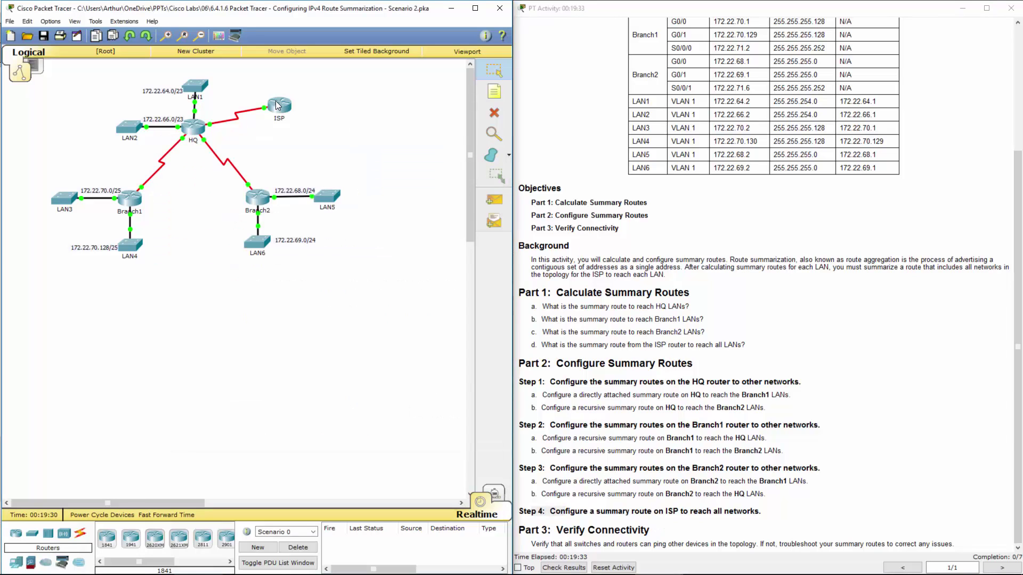
Open the ISP router's command line and enter global configuration mode.
{"action": "left_click", "coordinate": [278, 105]}
{"action": "left_click", "coordinate": [428, 167]}
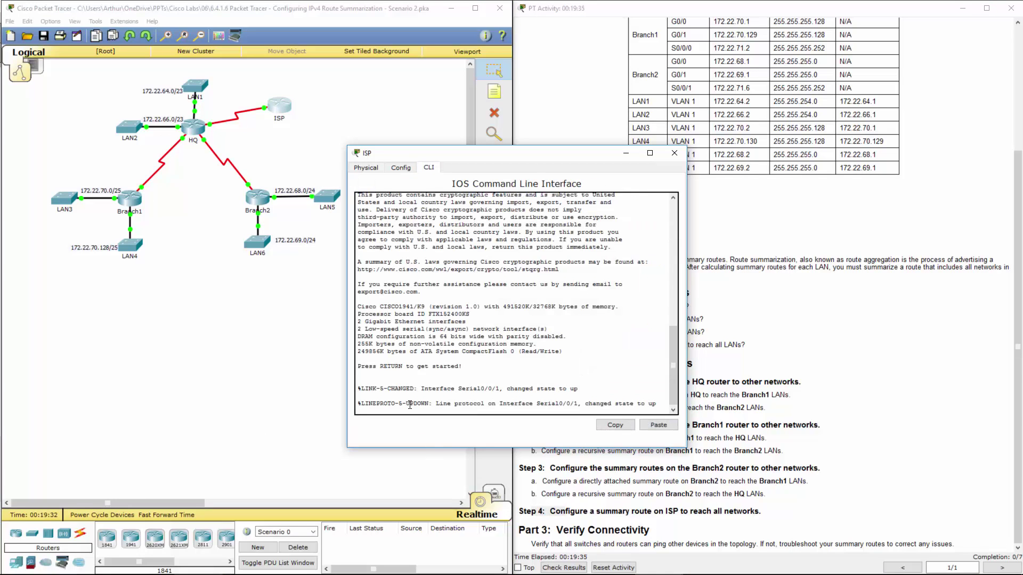
{"action": "key", "text": "Return"}
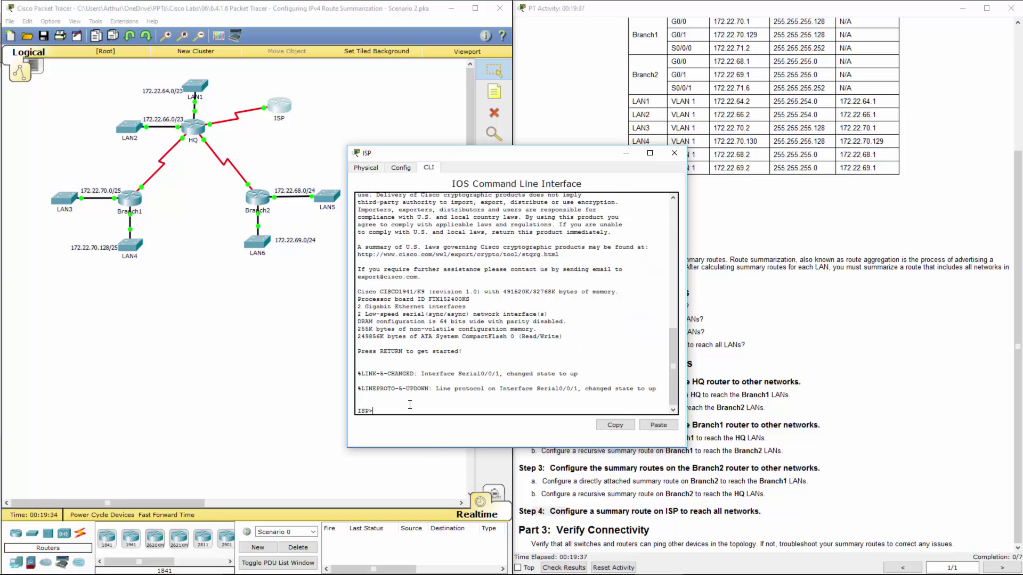
{"action": "type", "text": "en"}
{"action": "key", "text": "Return"}
{"action": "type", "text": "c"}
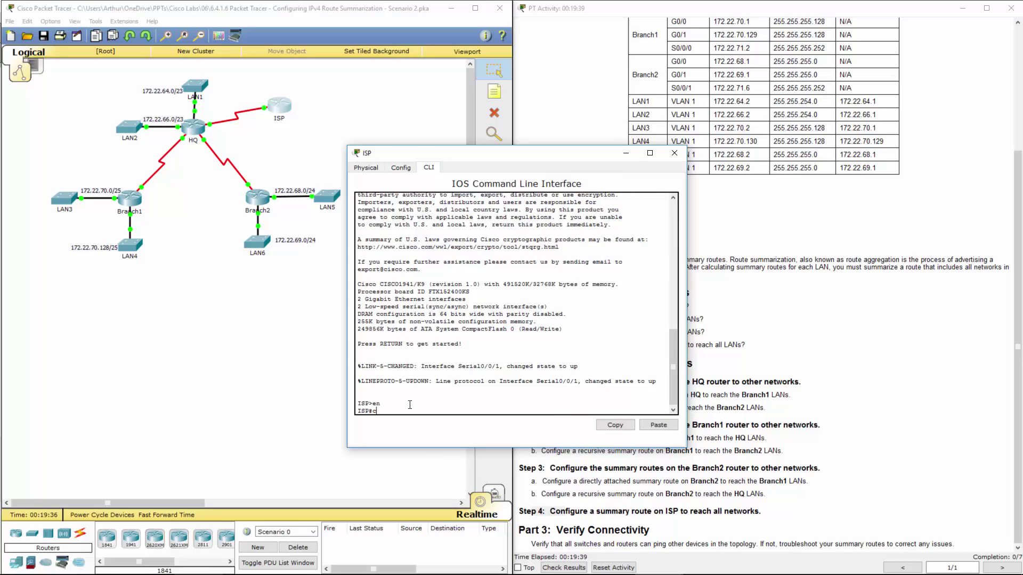
{"action": "type", "text": "onf t"}
{"action": "key", "text": "Return"}
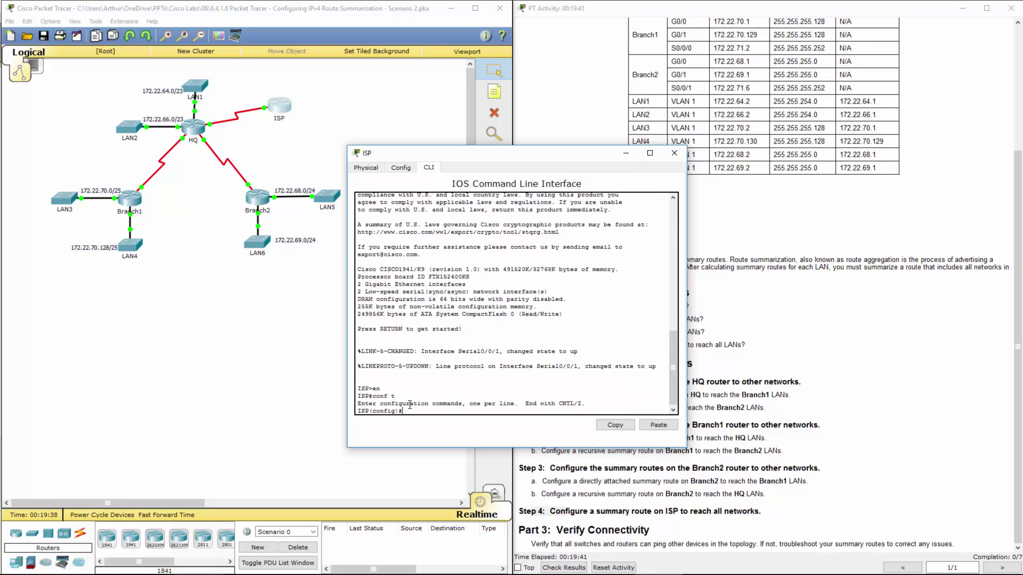
Add an ISP static route to 172.22.64.0 255.255.248.0 through s0/0/1, checking row B10:P10 on Sheet4 in Excel, and close the router's window.
{"action": "type", "text": "ip route"}
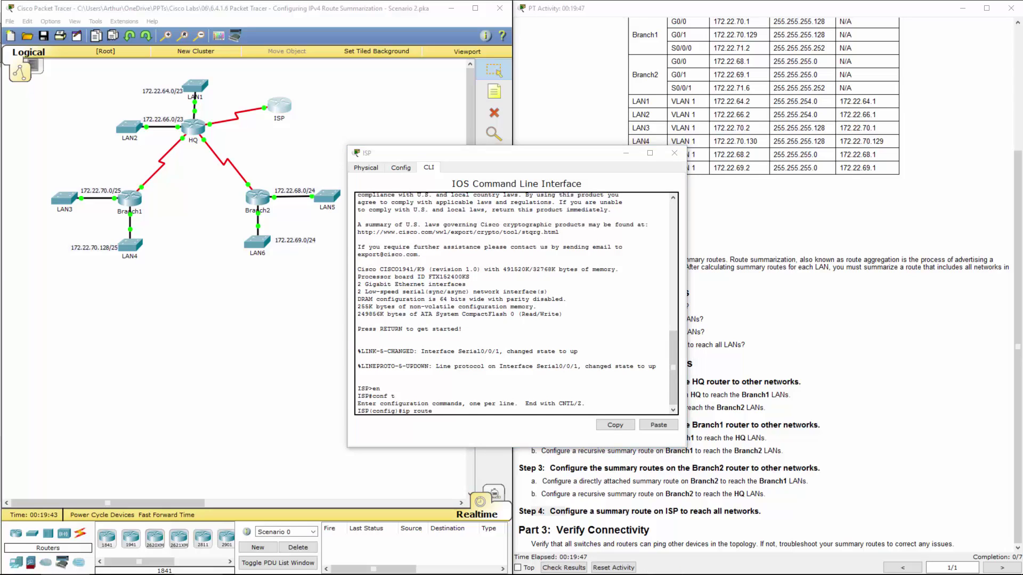
{"action": "key", "text": "alt+Tab"}
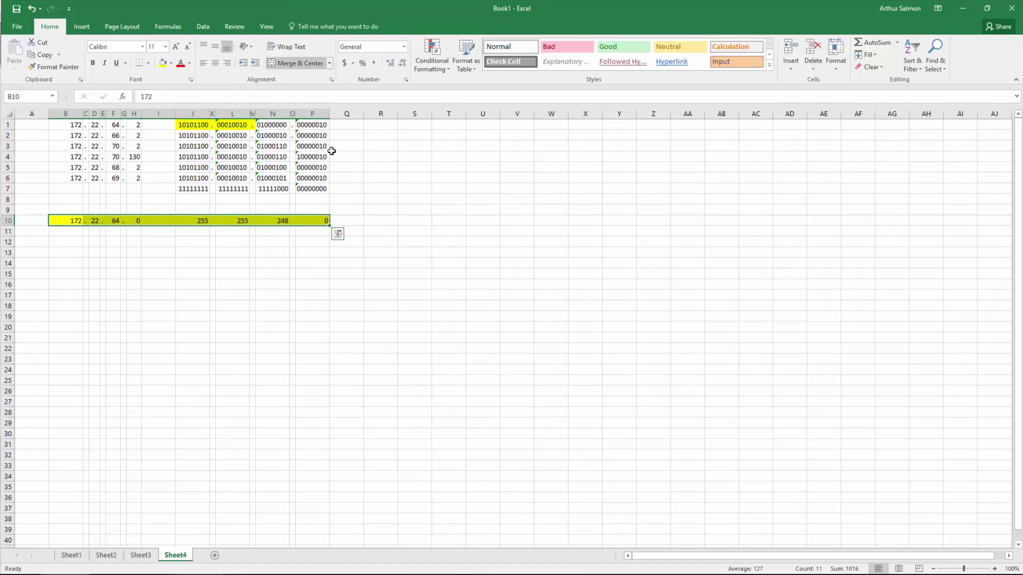
{"action": "left_click", "coordinate": [233, 270]}
{"action": "left_click_drag", "start_coordinate": [65, 220], "coordinate": [320, 219]}
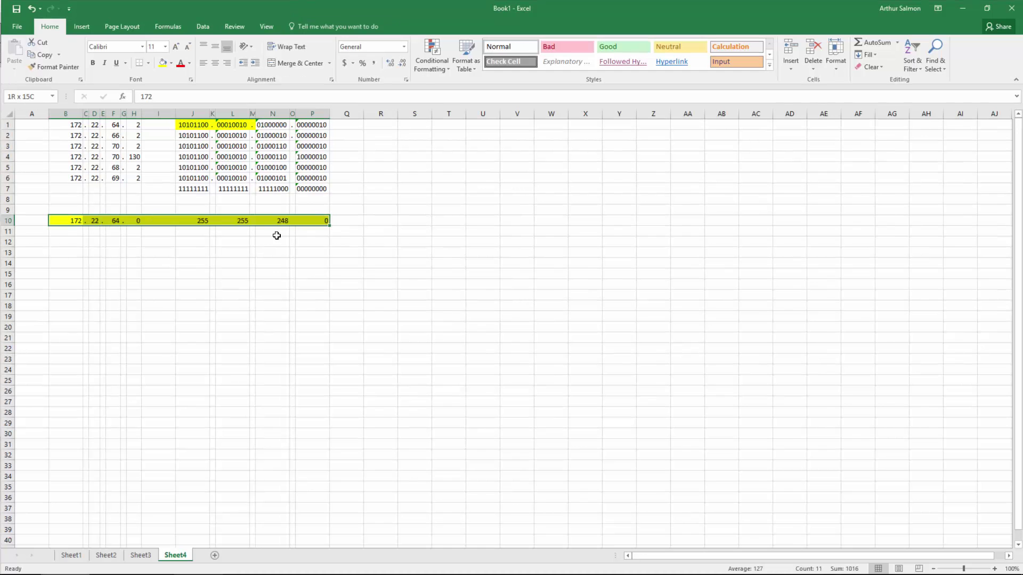
{"action": "key", "text": "alt+Tab"}
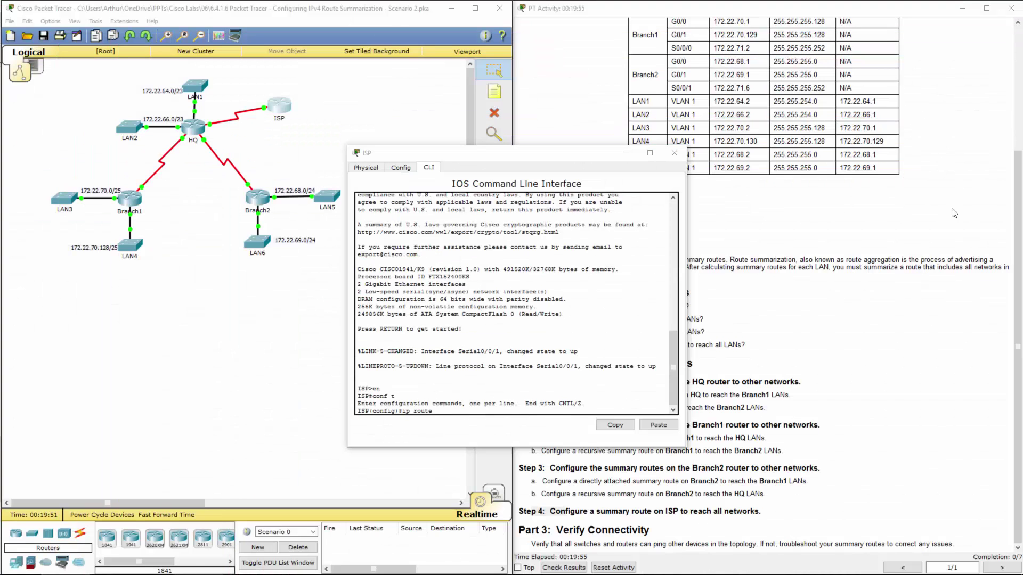
{"action": "left_click", "coordinate": [472, 414]}
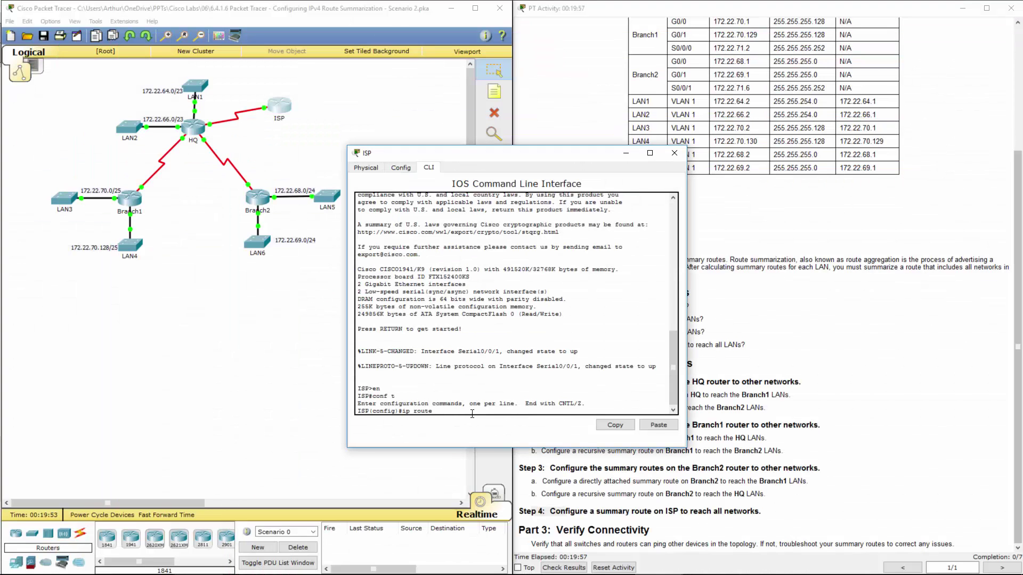
{"action": "type", "text": "172.22.64.0 255.255.248.0 s0/0/1"}
{"action": "key", "text": "Return"}
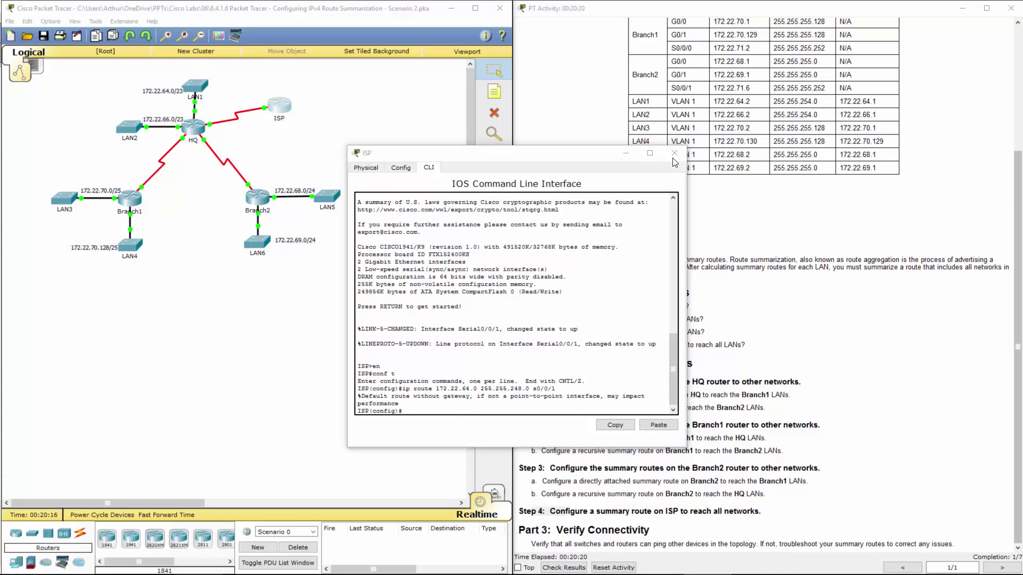
{"action": "left_click", "coordinate": [674, 153]}
{"action": "scroll", "coordinate": [688, 245], "scroll_direction": "up", "scroll_amount": 3}
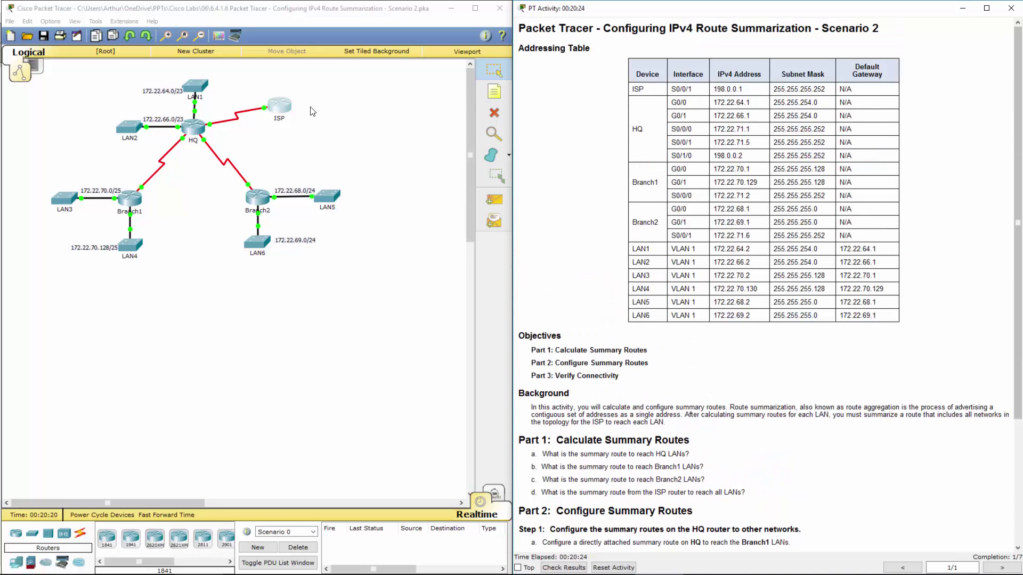
Reopen the ISP router's command line, exit global configuration mode and ping HQ's G0/0 address 172.22.64.1.
{"action": "left_click", "coordinate": [278, 109]}
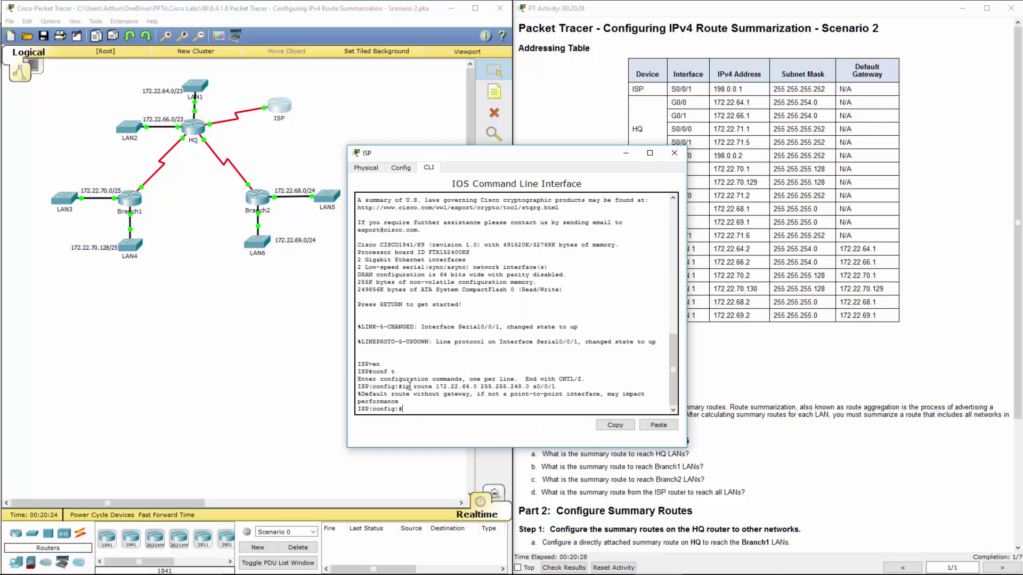
{"action": "type", "text": "exit"}
{"action": "key", "text": "Return"}
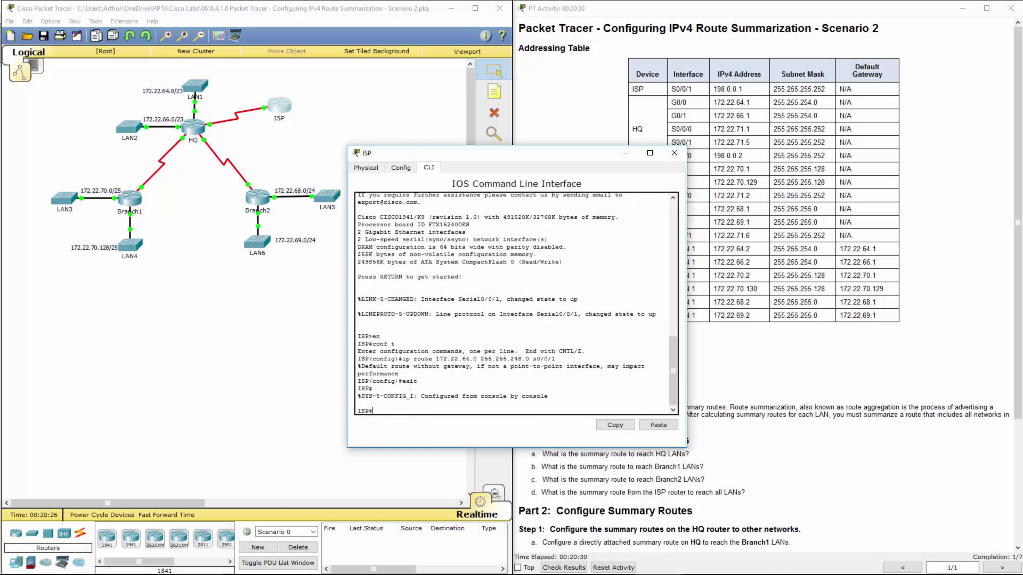
{"action": "type", "text": "ping"}
{"action": "type", "text": "172.22.64.1"}
{"action": "key", "text": "Return"}
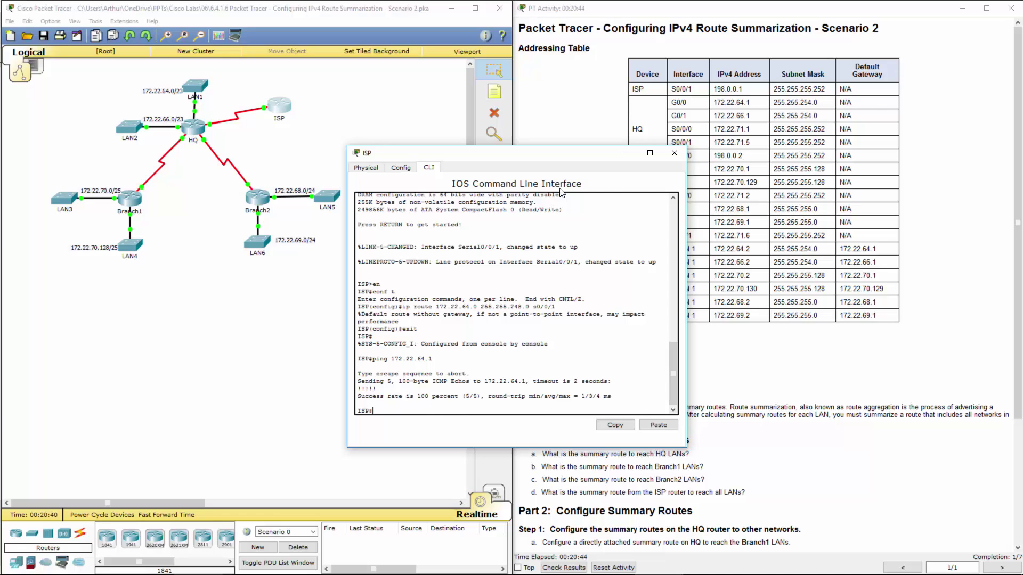
Ping LAN6 at 172.22.69.2 twice from the ISP router, and close the router's window.
{"action": "left_click_drag", "start_coordinate": [561, 155], "coordinate": [492, 156]}
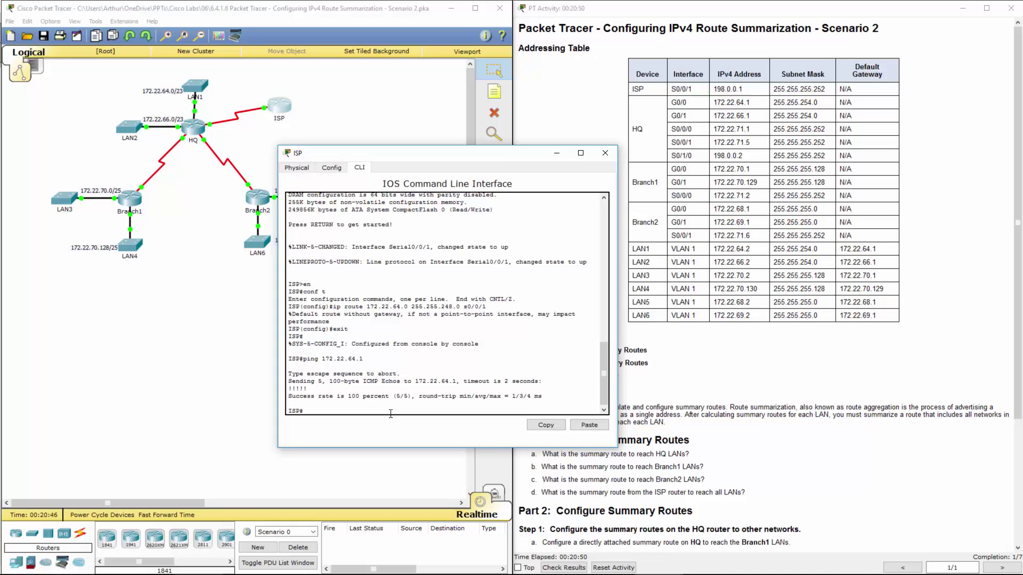
{"action": "type", "text": "ping 172.22.69.2"}
{"action": "key", "text": "Return"}
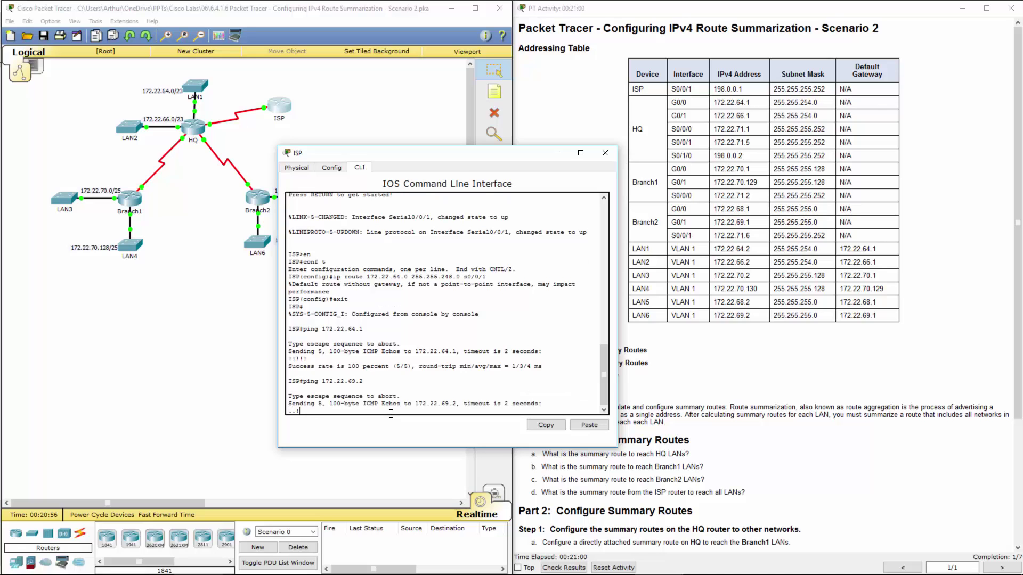
{"action": "key", "text": "Up"}
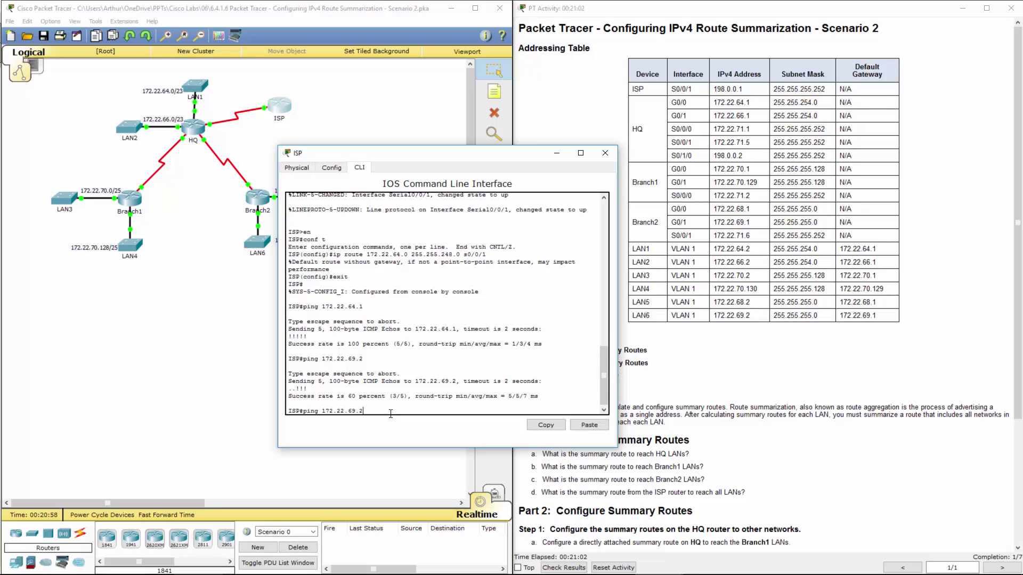
{"action": "key", "text": "Return"}
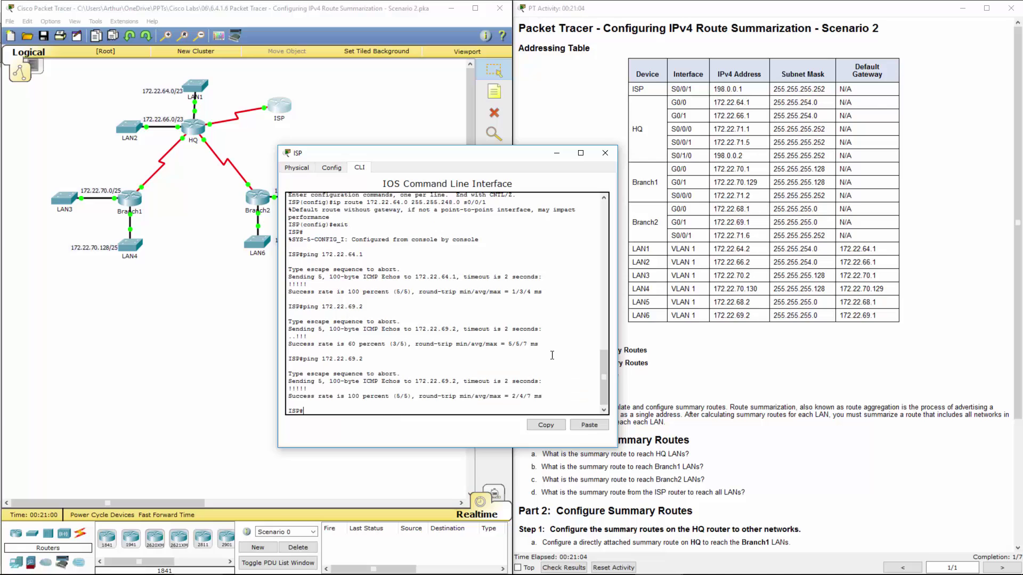
{"action": "left_click", "coordinate": [605, 153]}
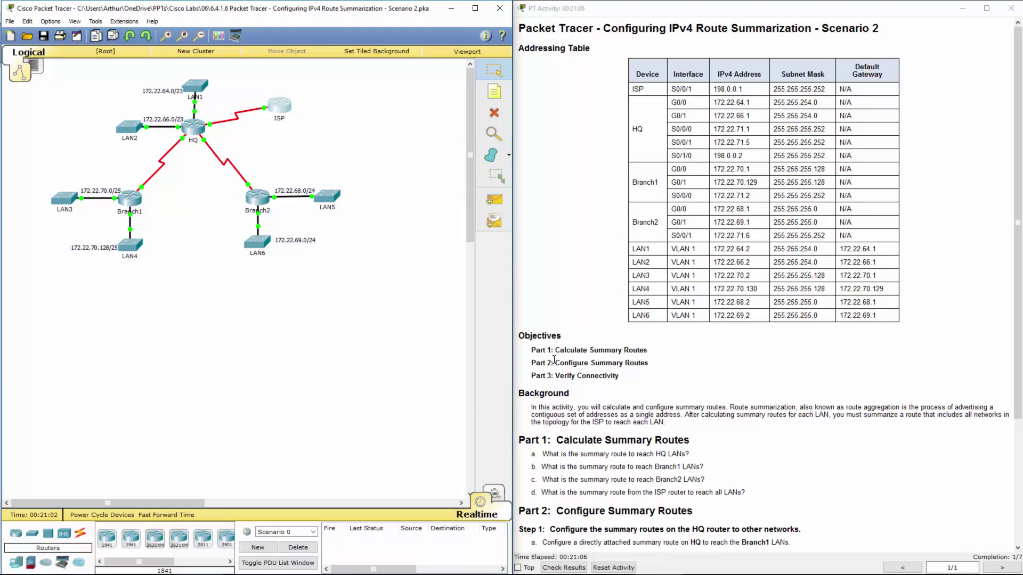
Check the activity results and examine the static route assessment items for Branch1, Branch2 and HQ, widening the item name column.
{"action": "left_click", "coordinate": [559, 568]}
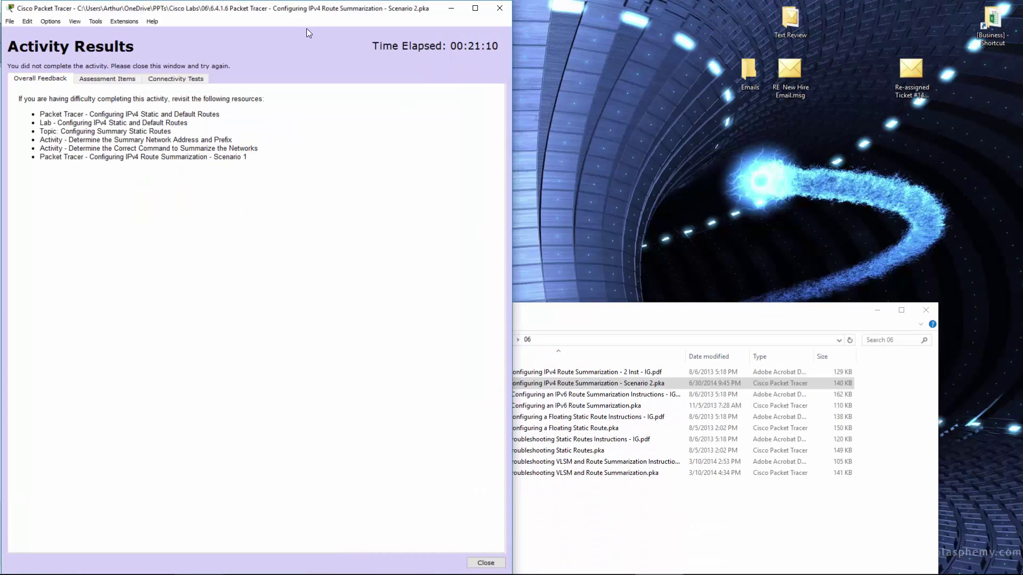
{"action": "left_click", "coordinate": [111, 80]}
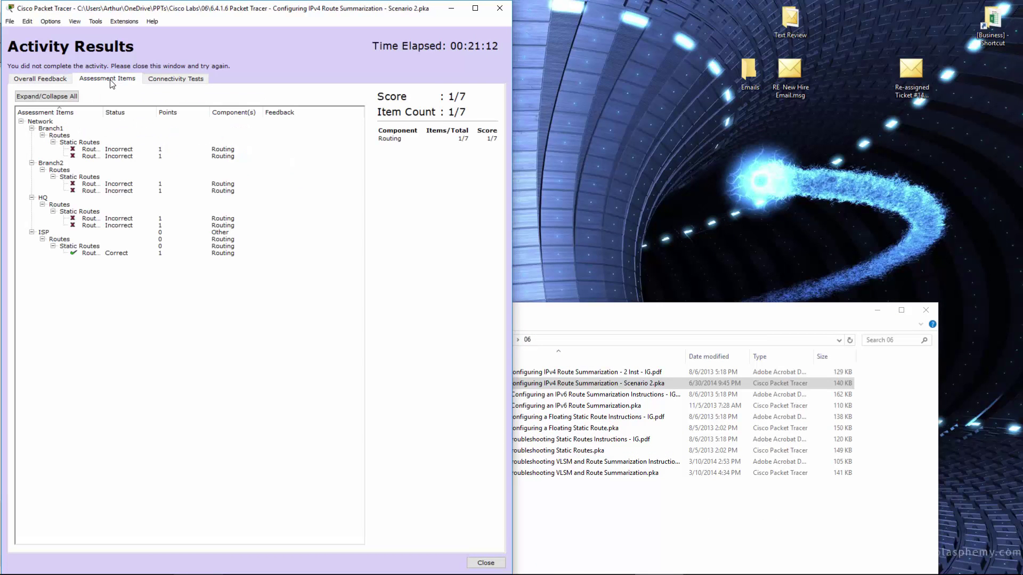
{"action": "left_click", "coordinate": [96, 150]}
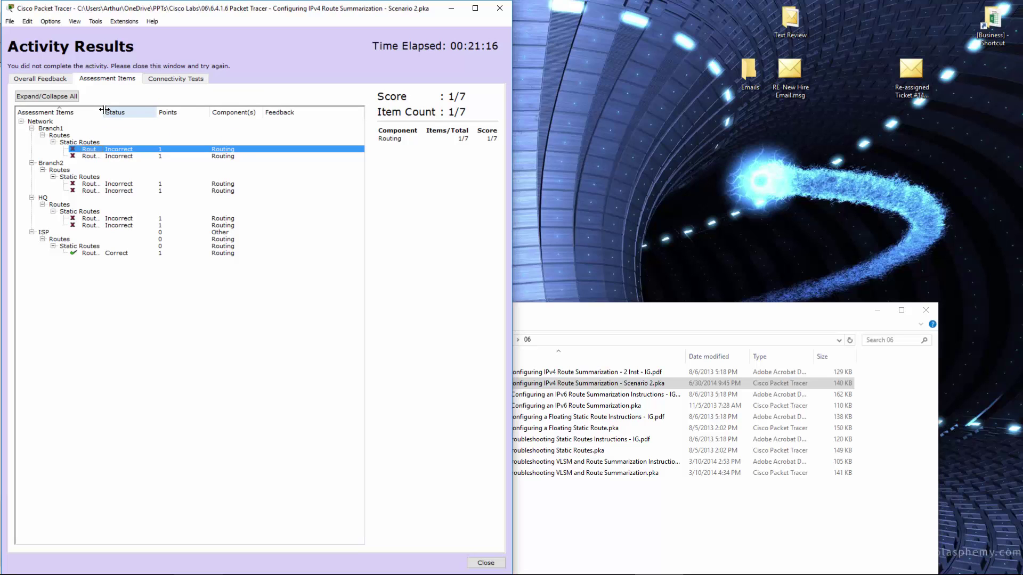
{"action": "left_click_drag", "start_coordinate": [104, 109], "coordinate": [106, 109]}
{"action": "left_click", "coordinate": [111, 184]}
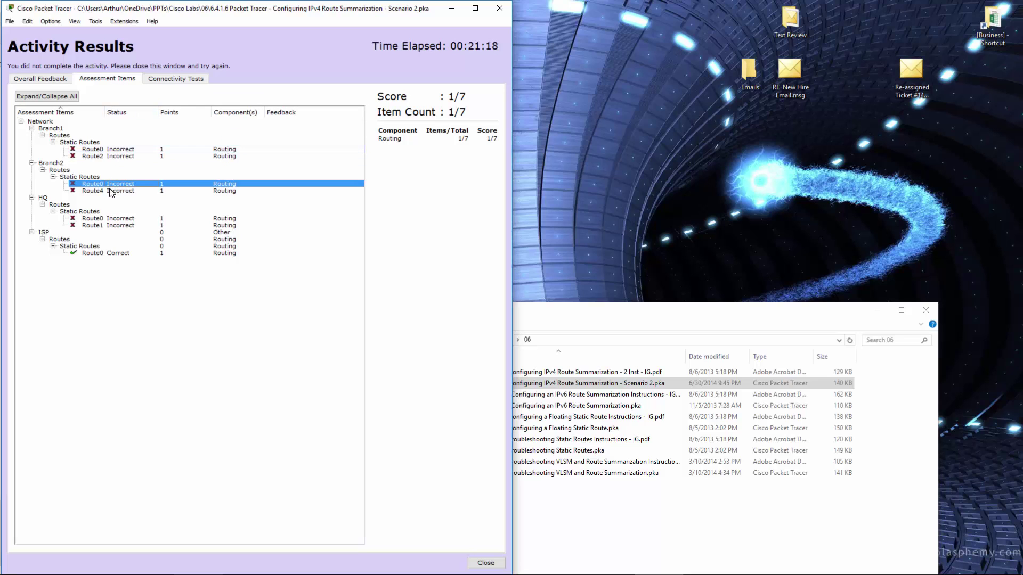
{"action": "left_click", "coordinate": [112, 190]}
{"action": "left_click", "coordinate": [113, 219]}
{"action": "left_click", "coordinate": [112, 225]}
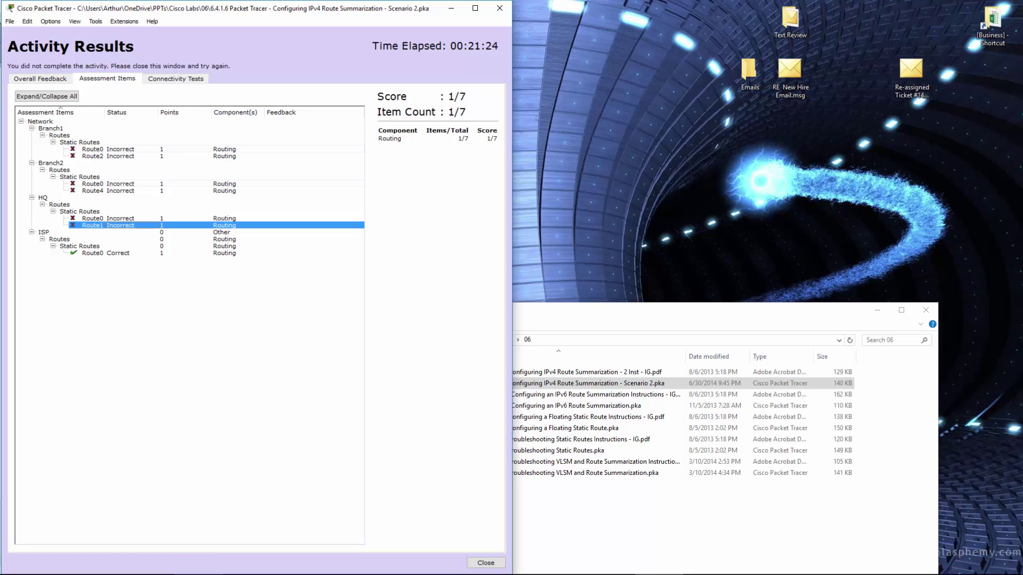
Switch to Excel and review the Branch2 summary route calculation on Sheet3.
{"action": "key", "text": "alt+Tab"}
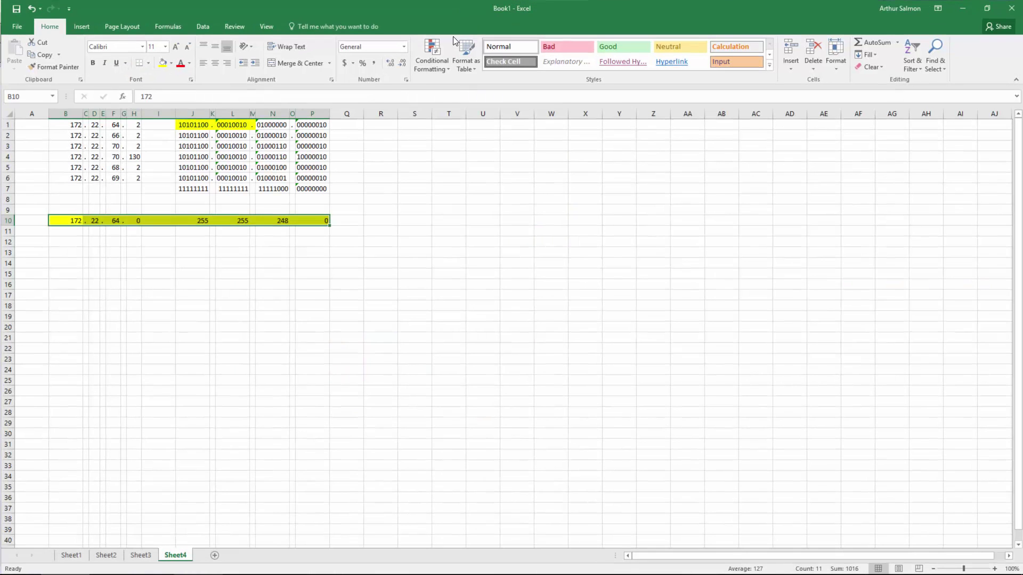
{"action": "left_click", "coordinate": [152, 554]}
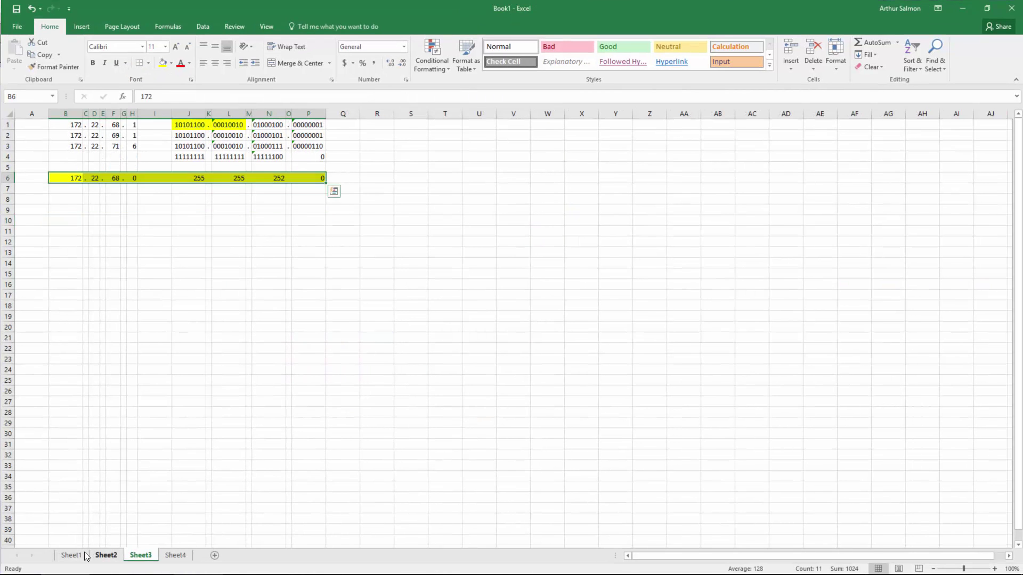